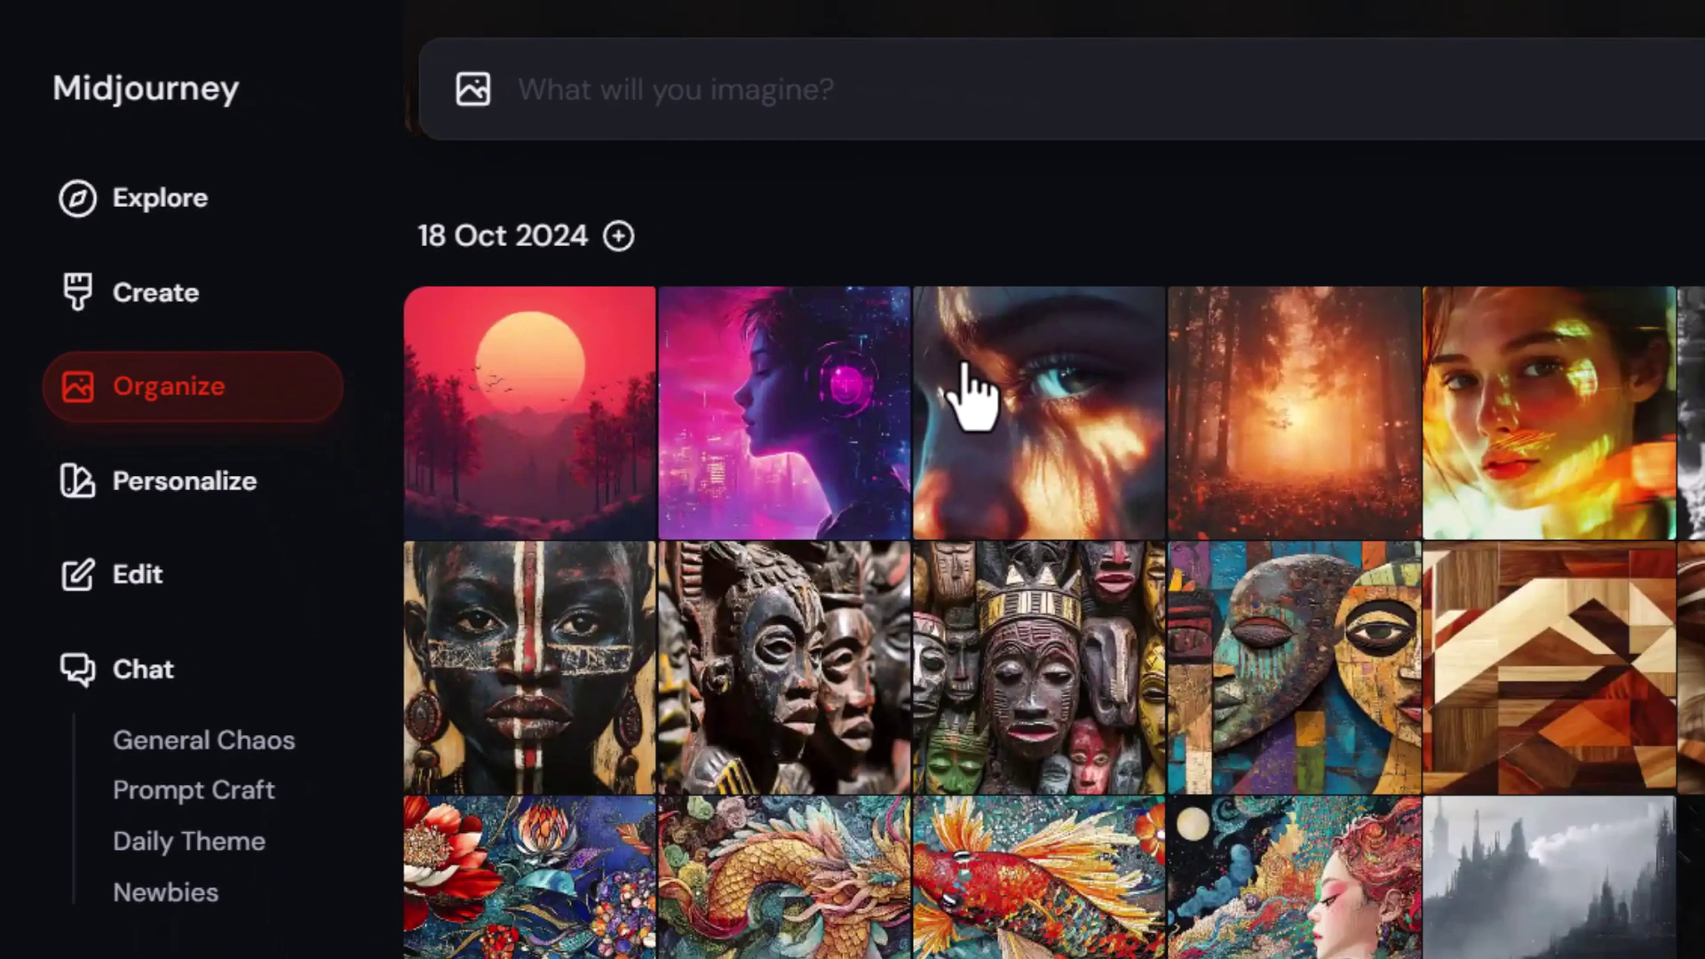
# Download the close-up image of the woman's eye from Midjourney.
pyautogui.click(1211, 504)
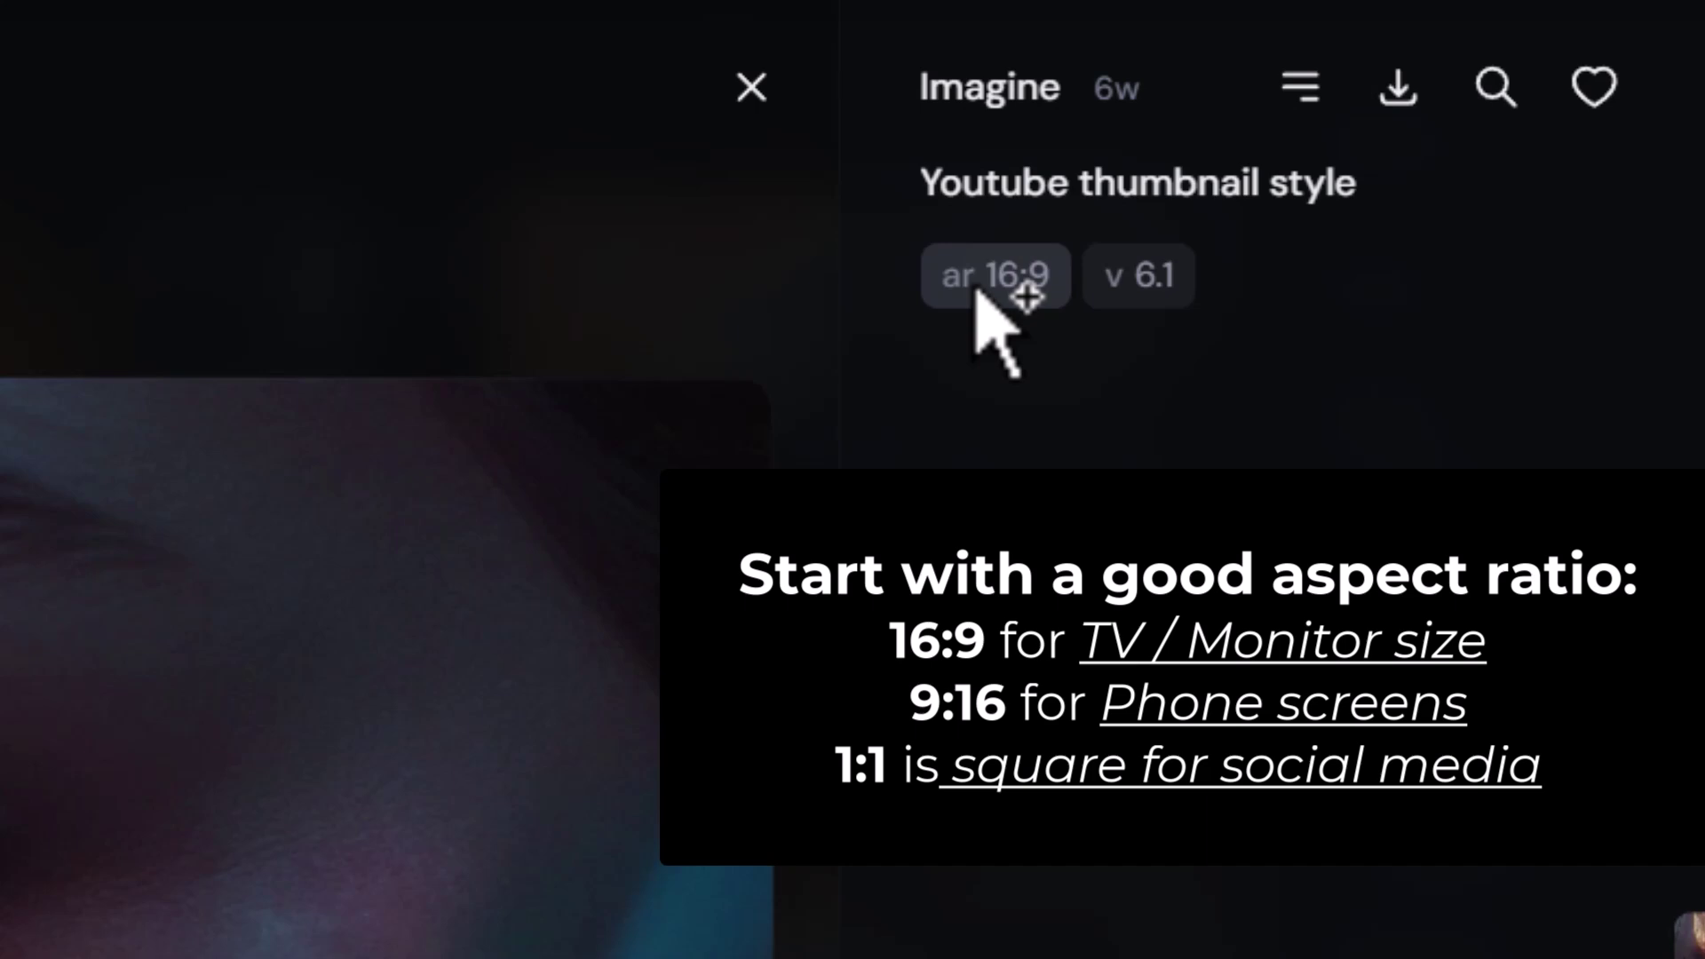
pyautogui.click(1396, 89)
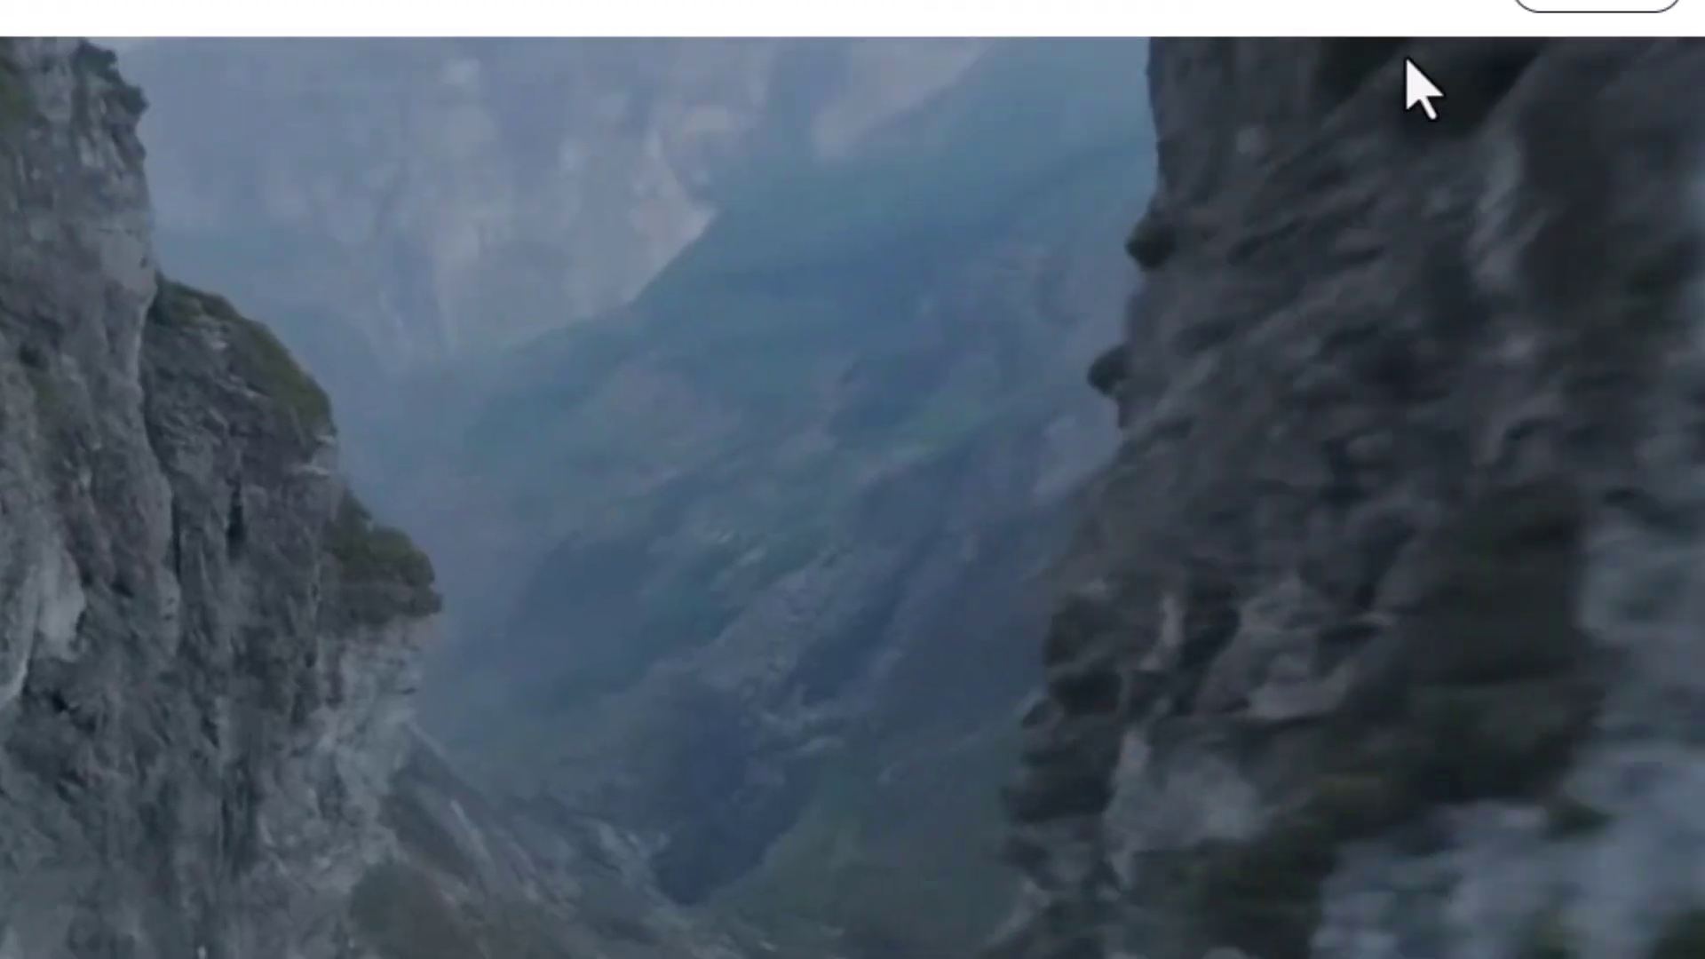
# Sign in to Runway and start a new Gen-3 Alpha Turbo Generative Session.
pyautogui.click(1572, 5)
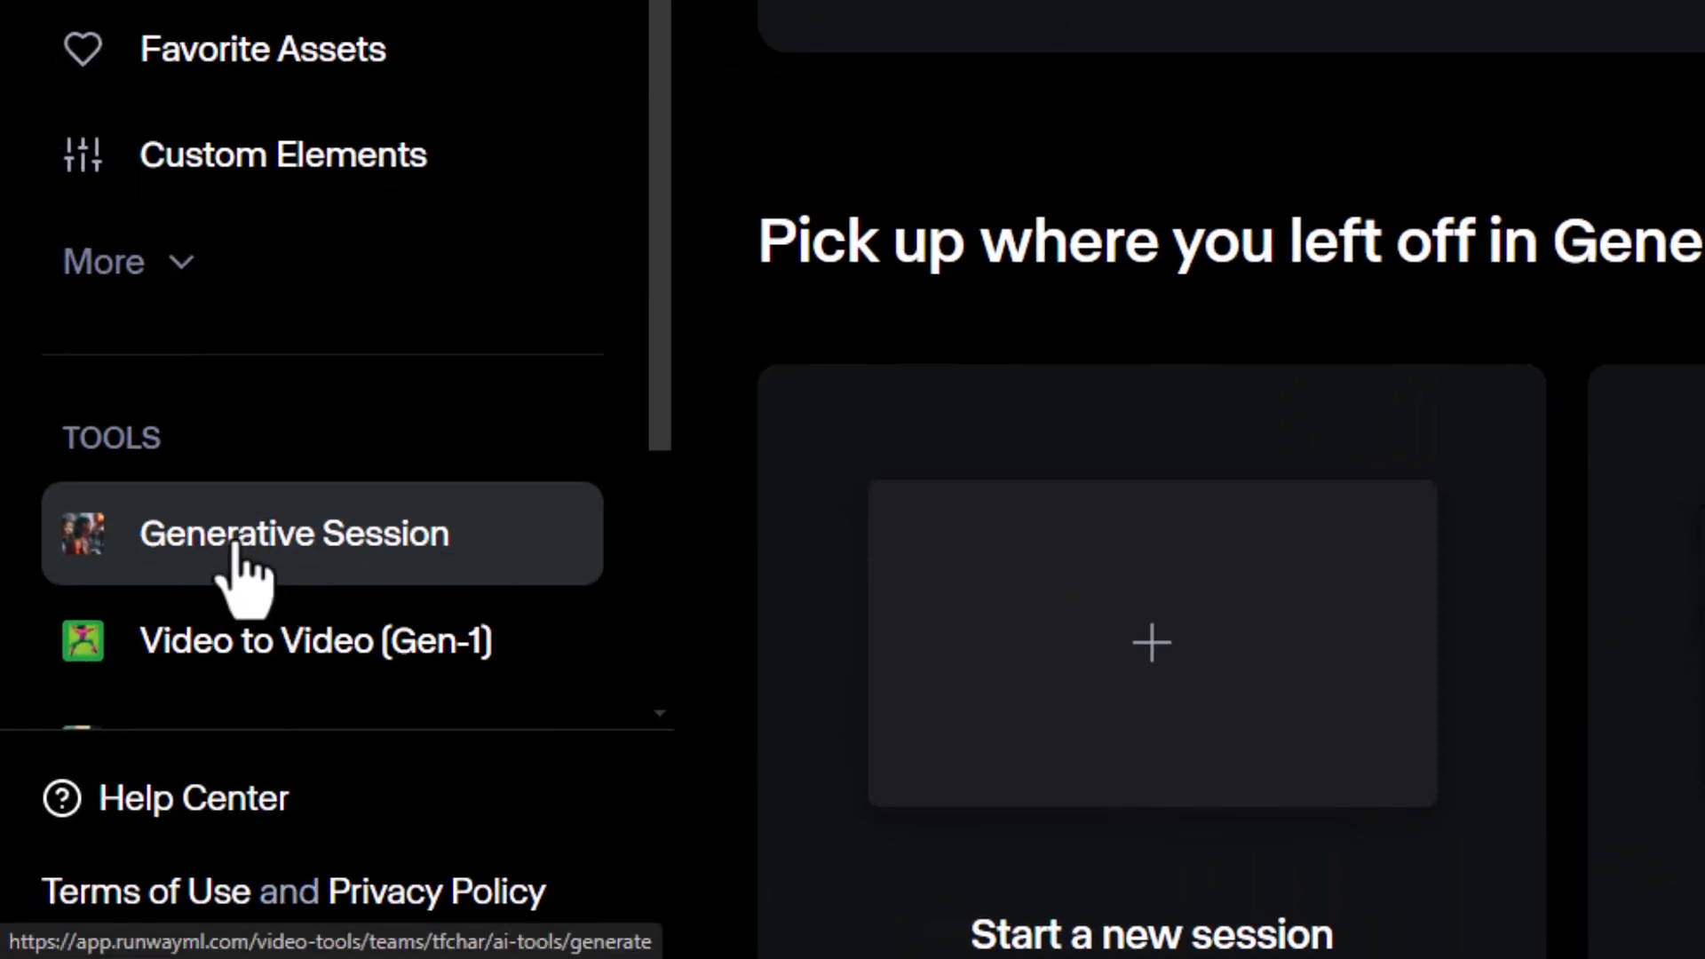
pyautogui.click(236, 545)
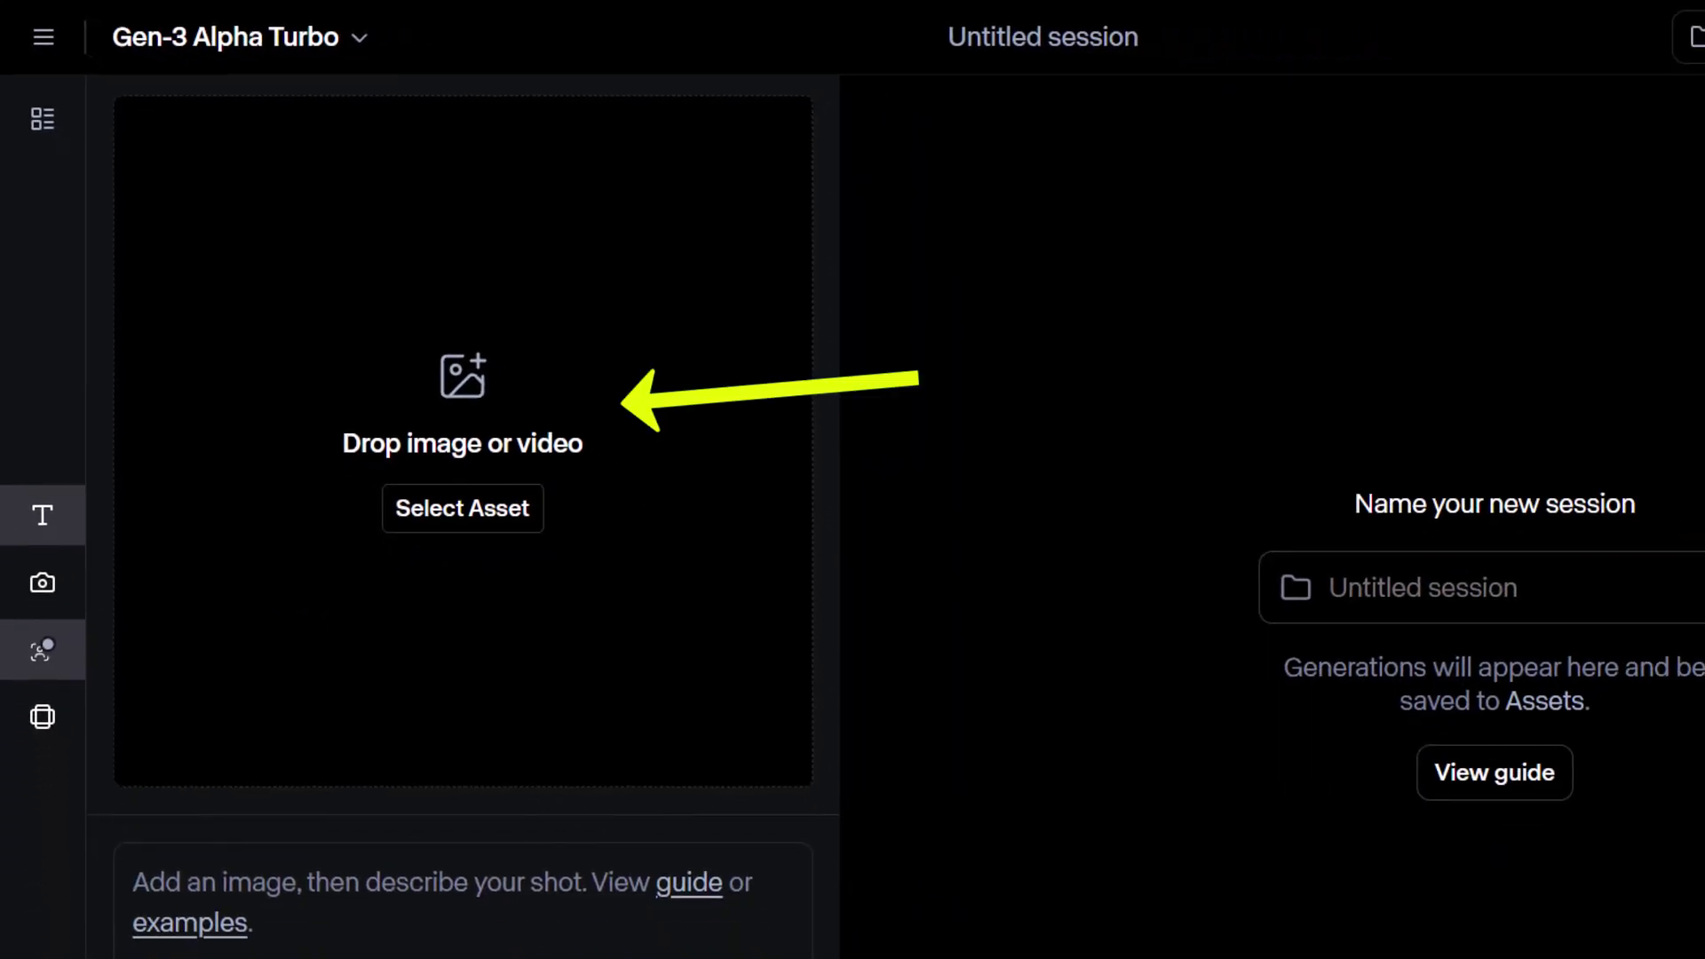
# Use the eye image as the starting frame with prompt 'a woman looking around in a garden, zooming in to her eyes'.
pyautogui.moveTo(830, 373); pyautogui.dragTo(387, 360)
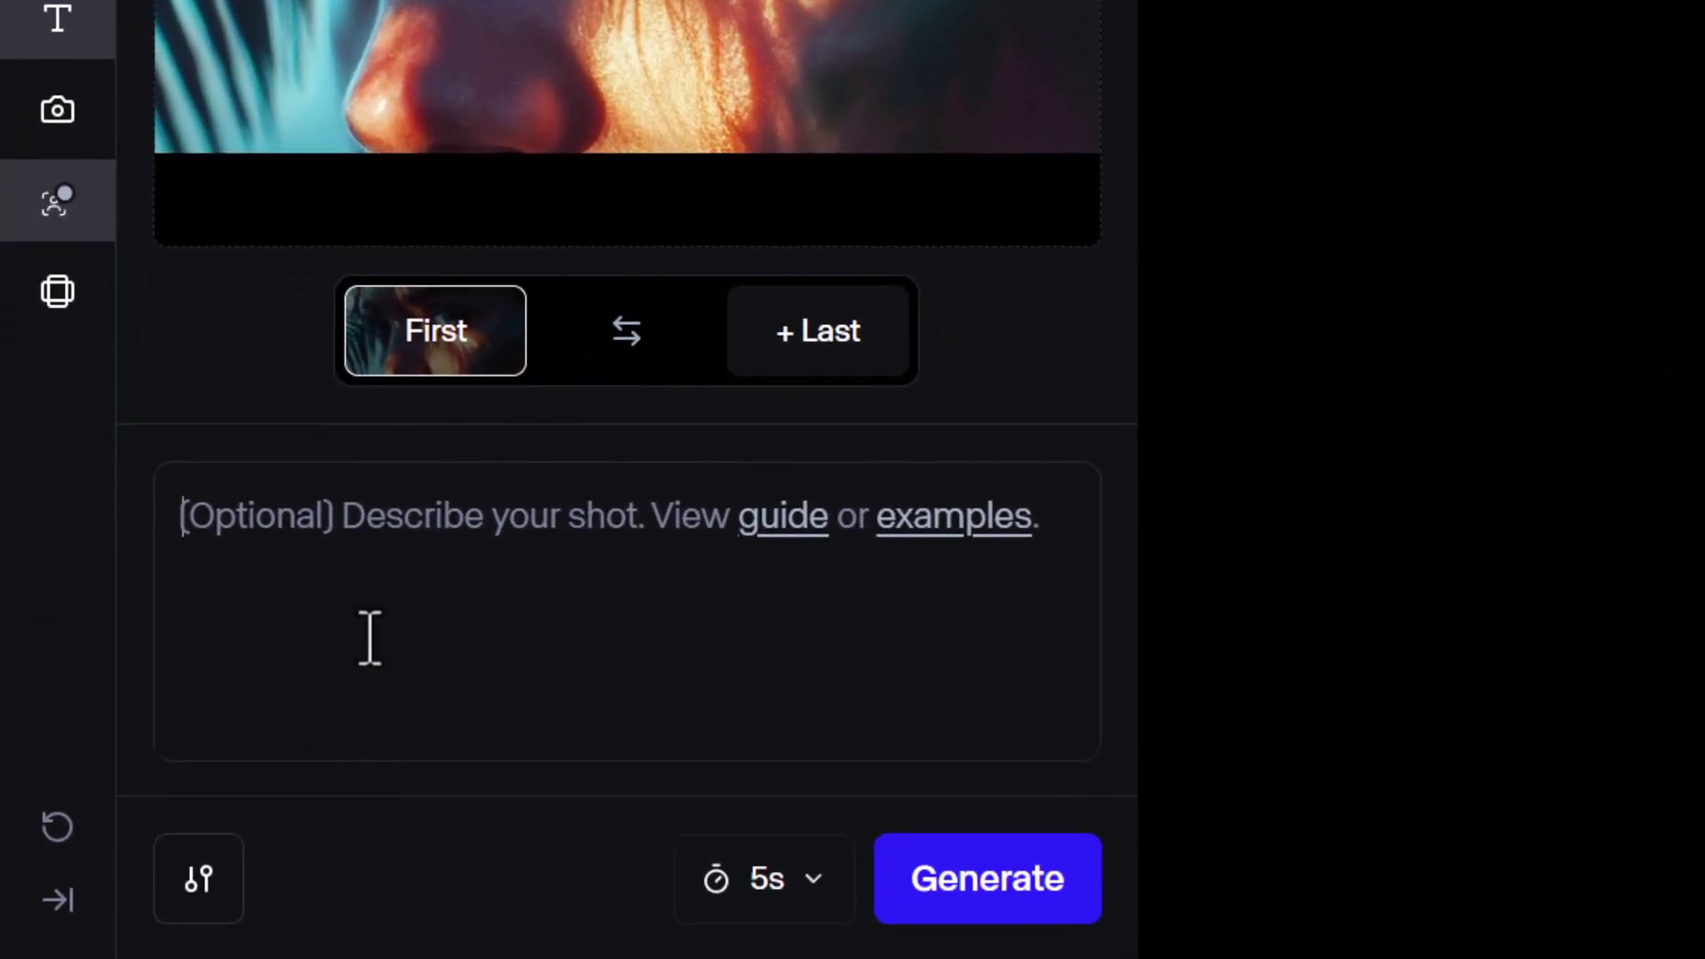
pyautogui.click(369, 636)
pyautogui.write('a woman looking around in a garden, zooming in to her eyes')
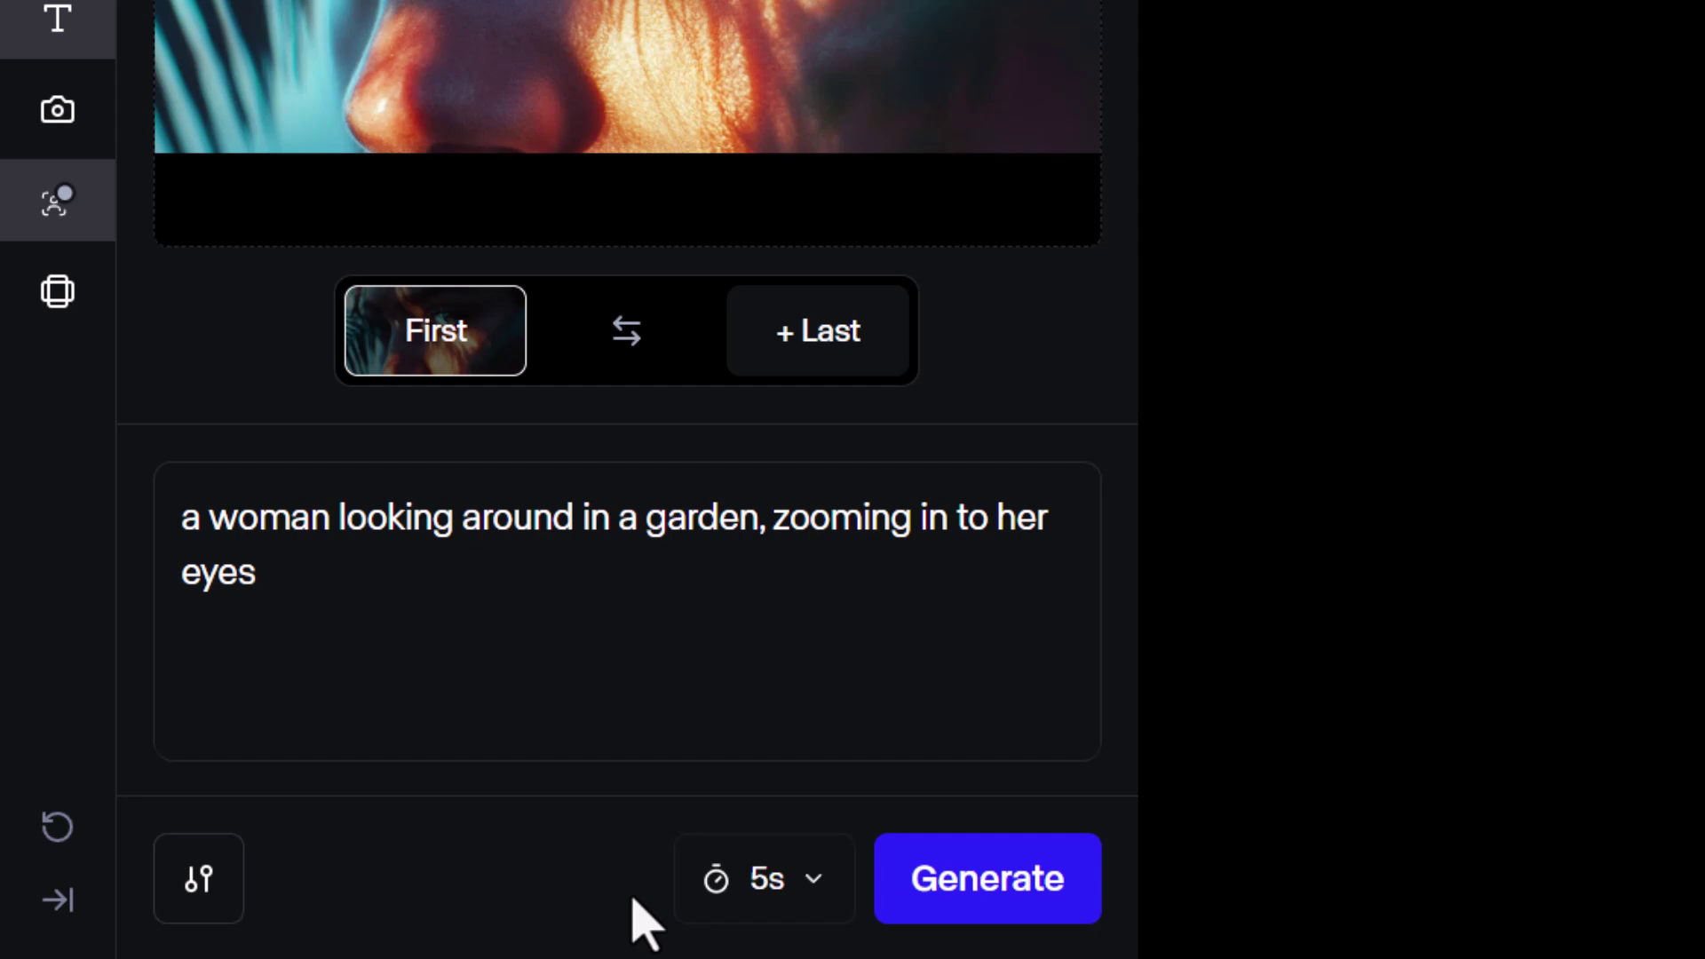
# Set the clip duration to 10 seconds and generate the garden video.
pyautogui.click(808, 914)
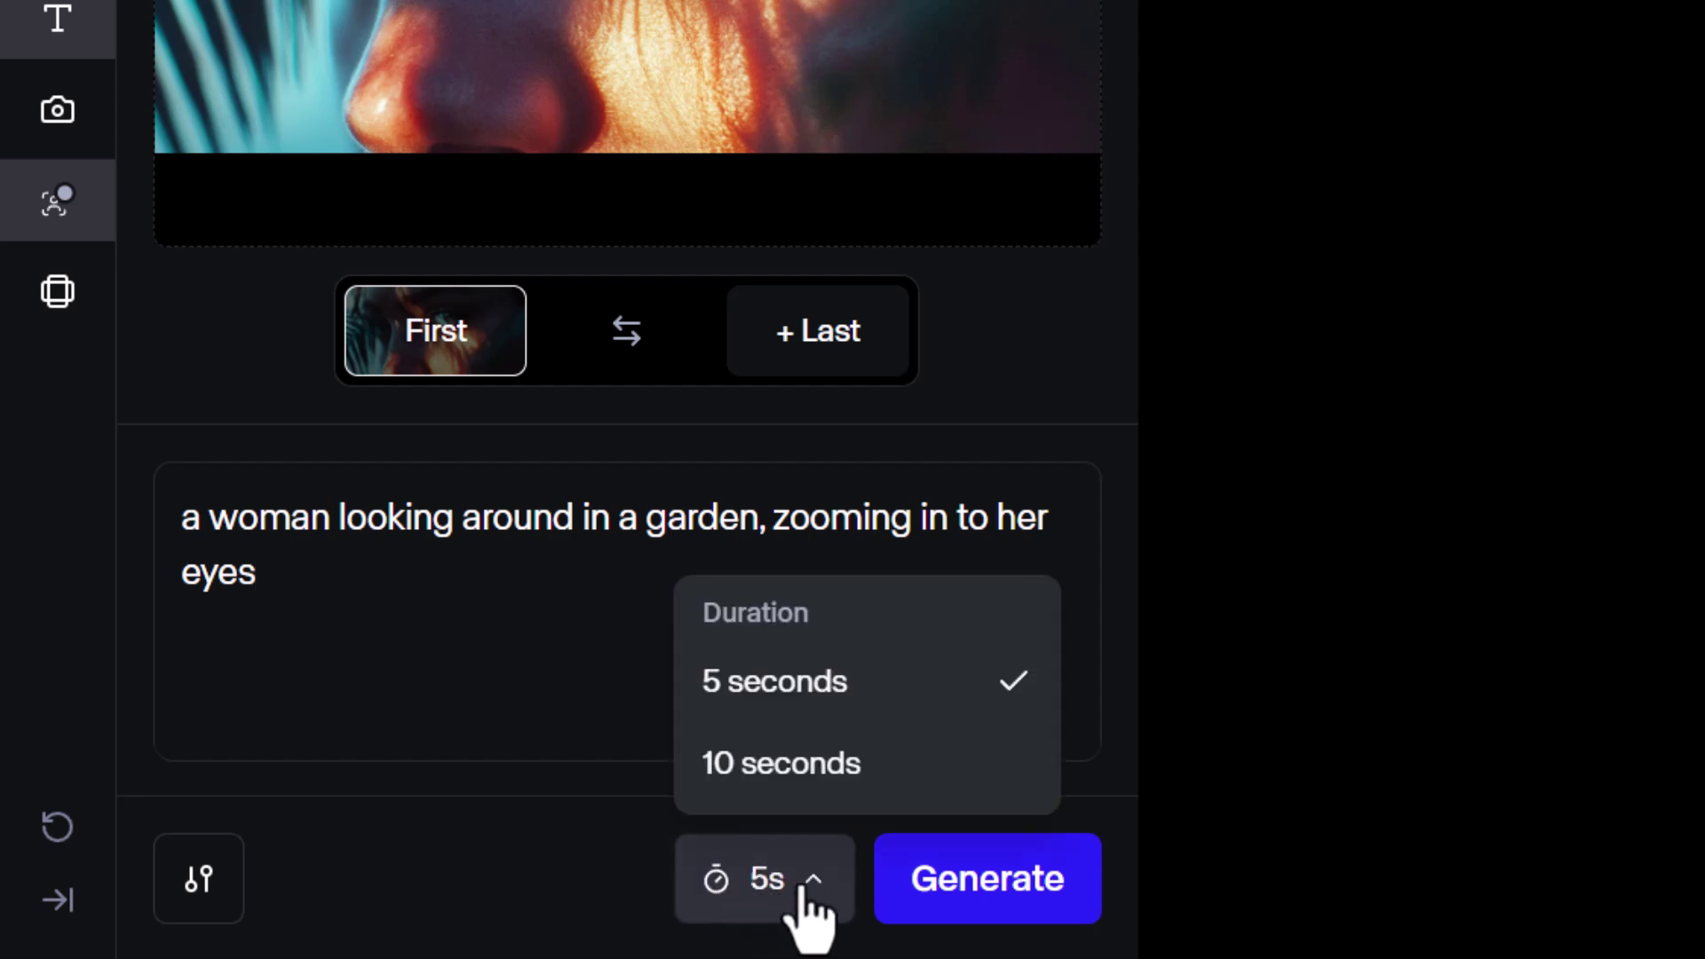
pyautogui.click(786, 781)
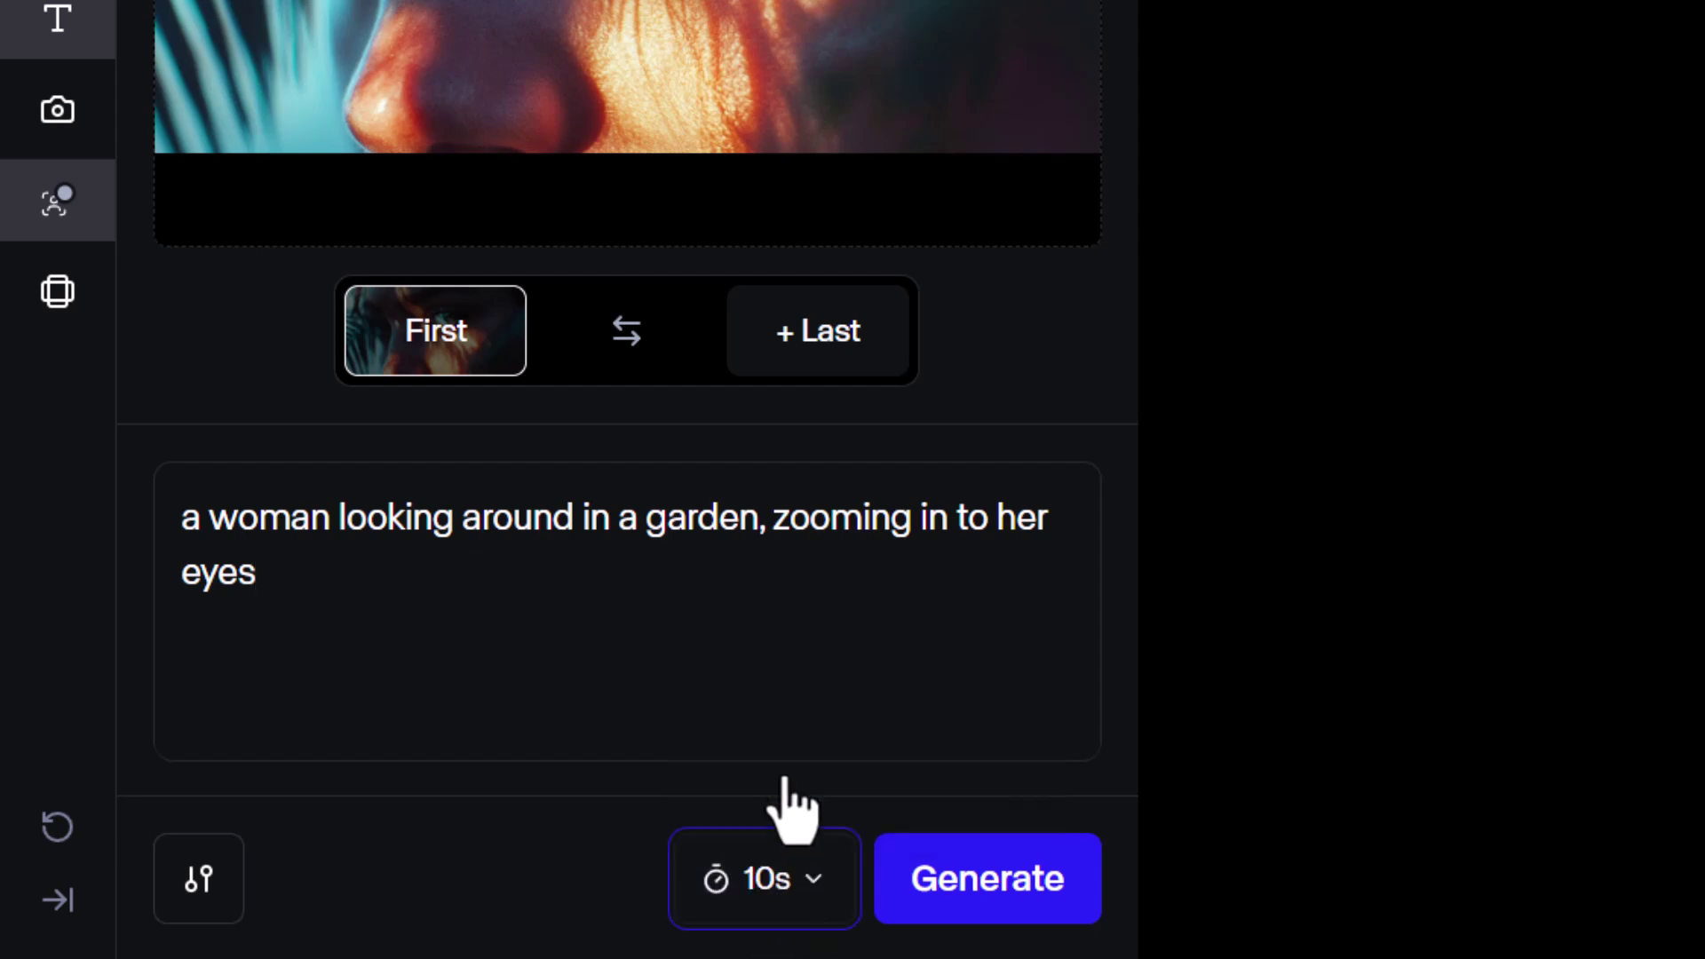
pyautogui.click(954, 901)
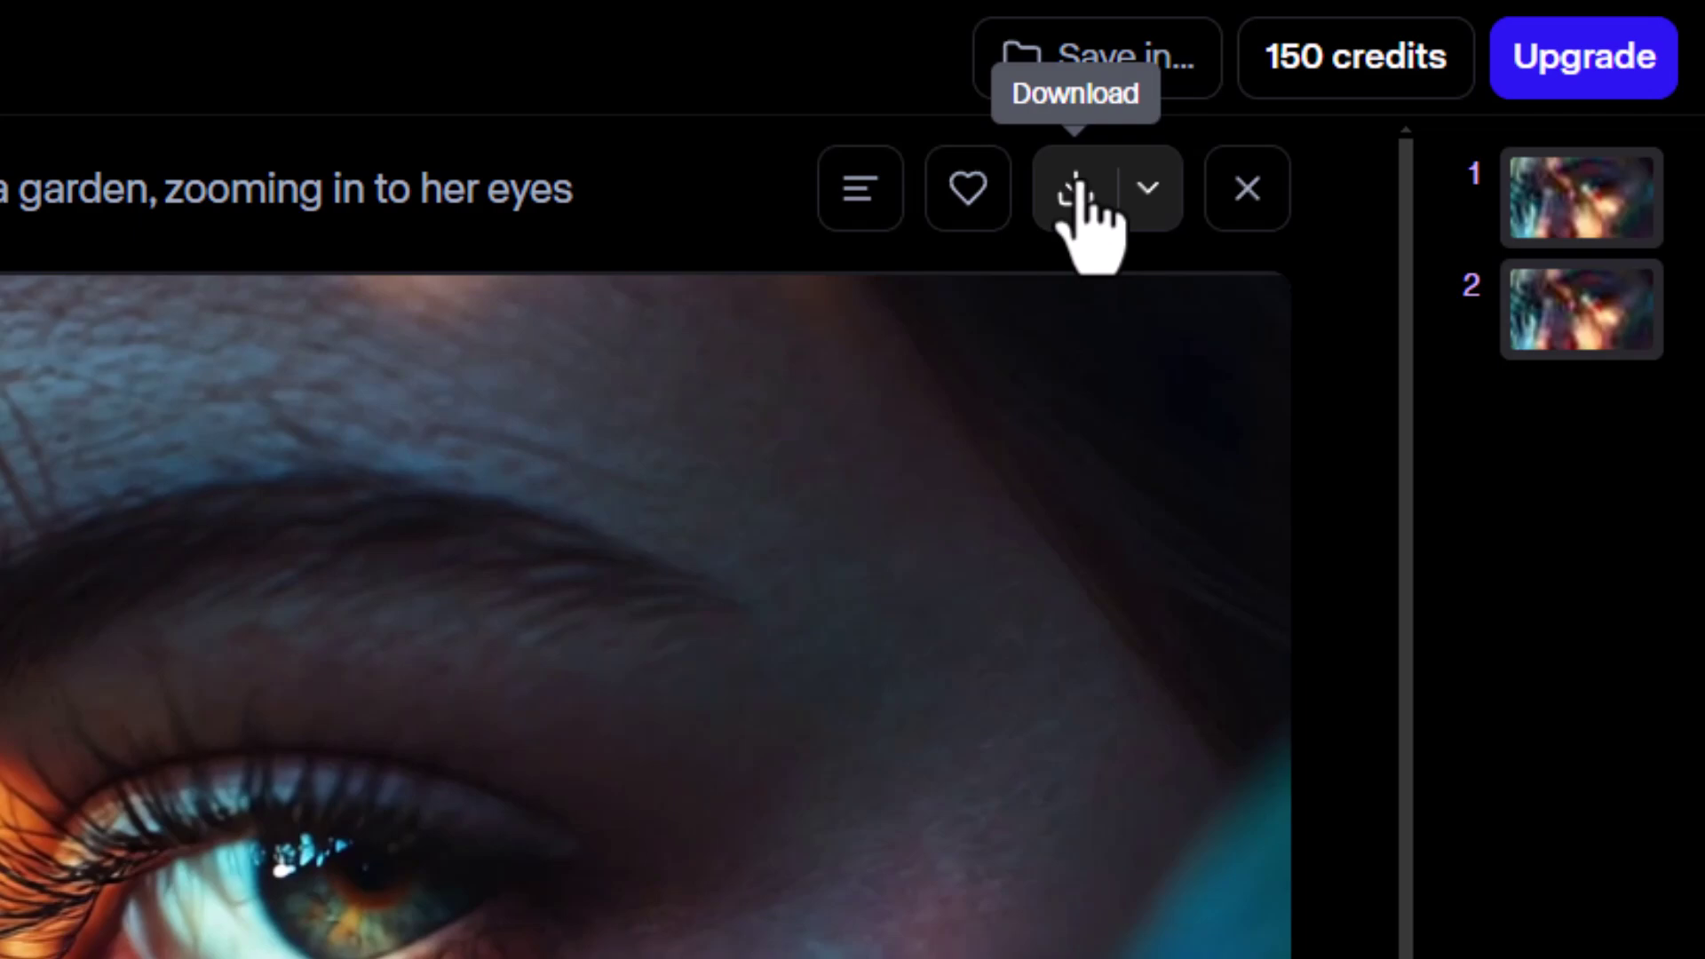
# Download the generated 10-second garden eye-zoom clip.
pyautogui.click(1136, 169)
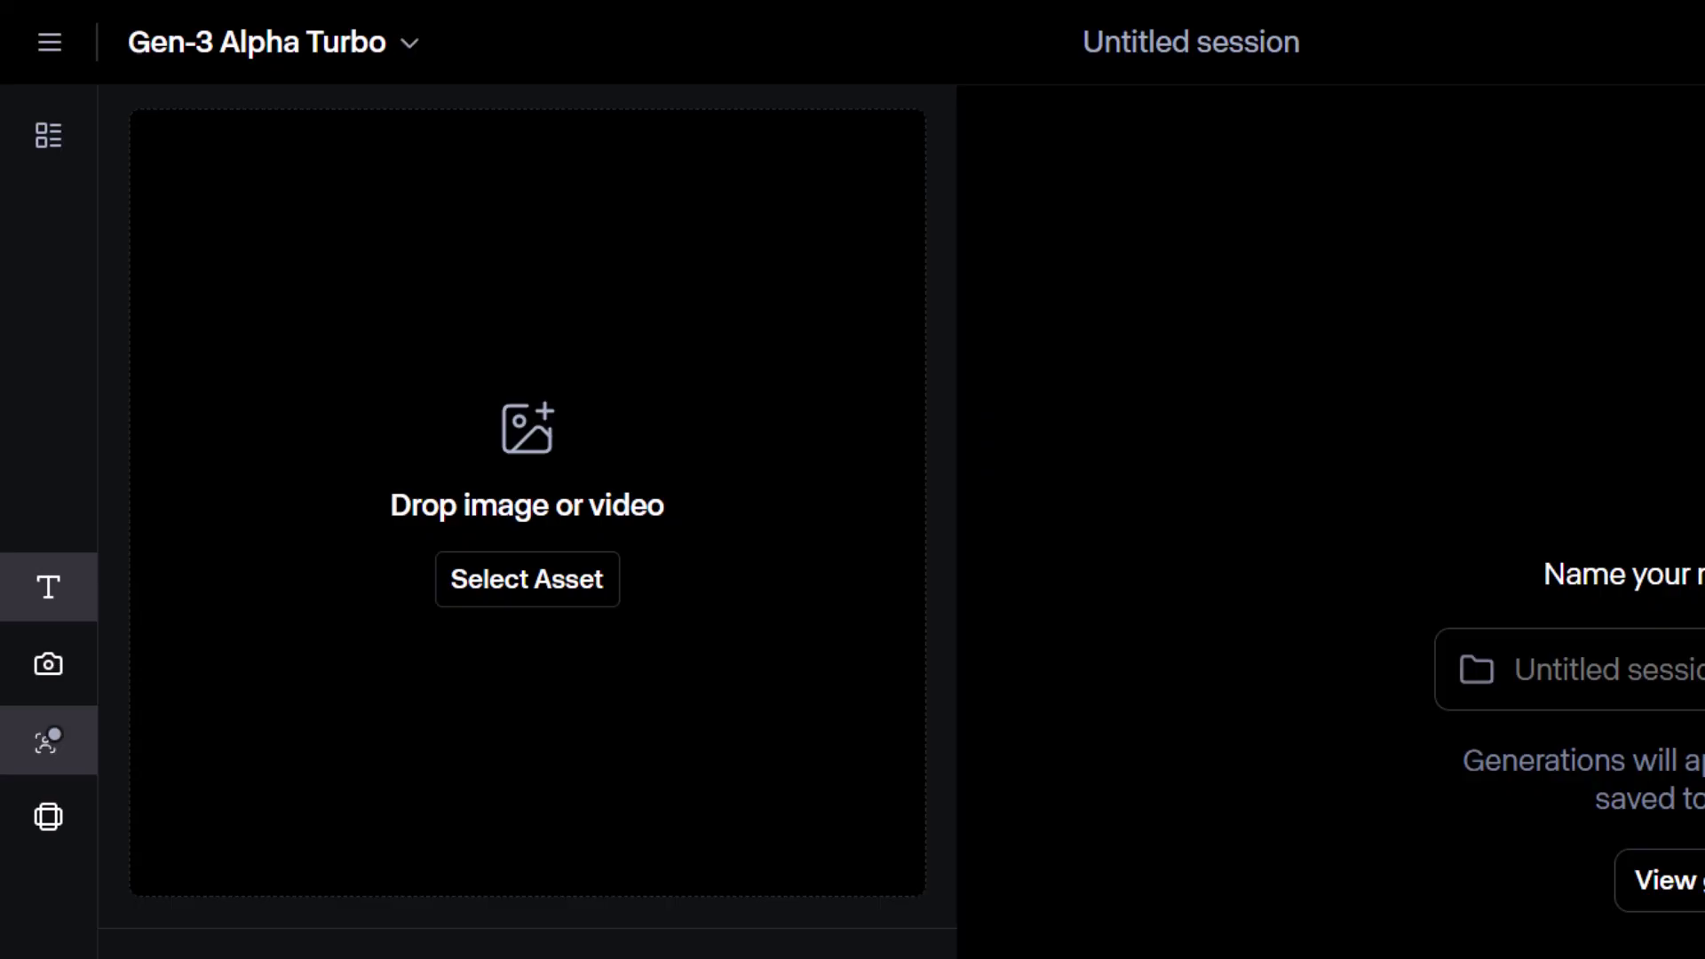
# Load the side-view rabbit as first frame and the front-facing rabbit as last frame, then check both.
pyautogui.moveTo(0, 613); pyautogui.dragTo(520, 595)
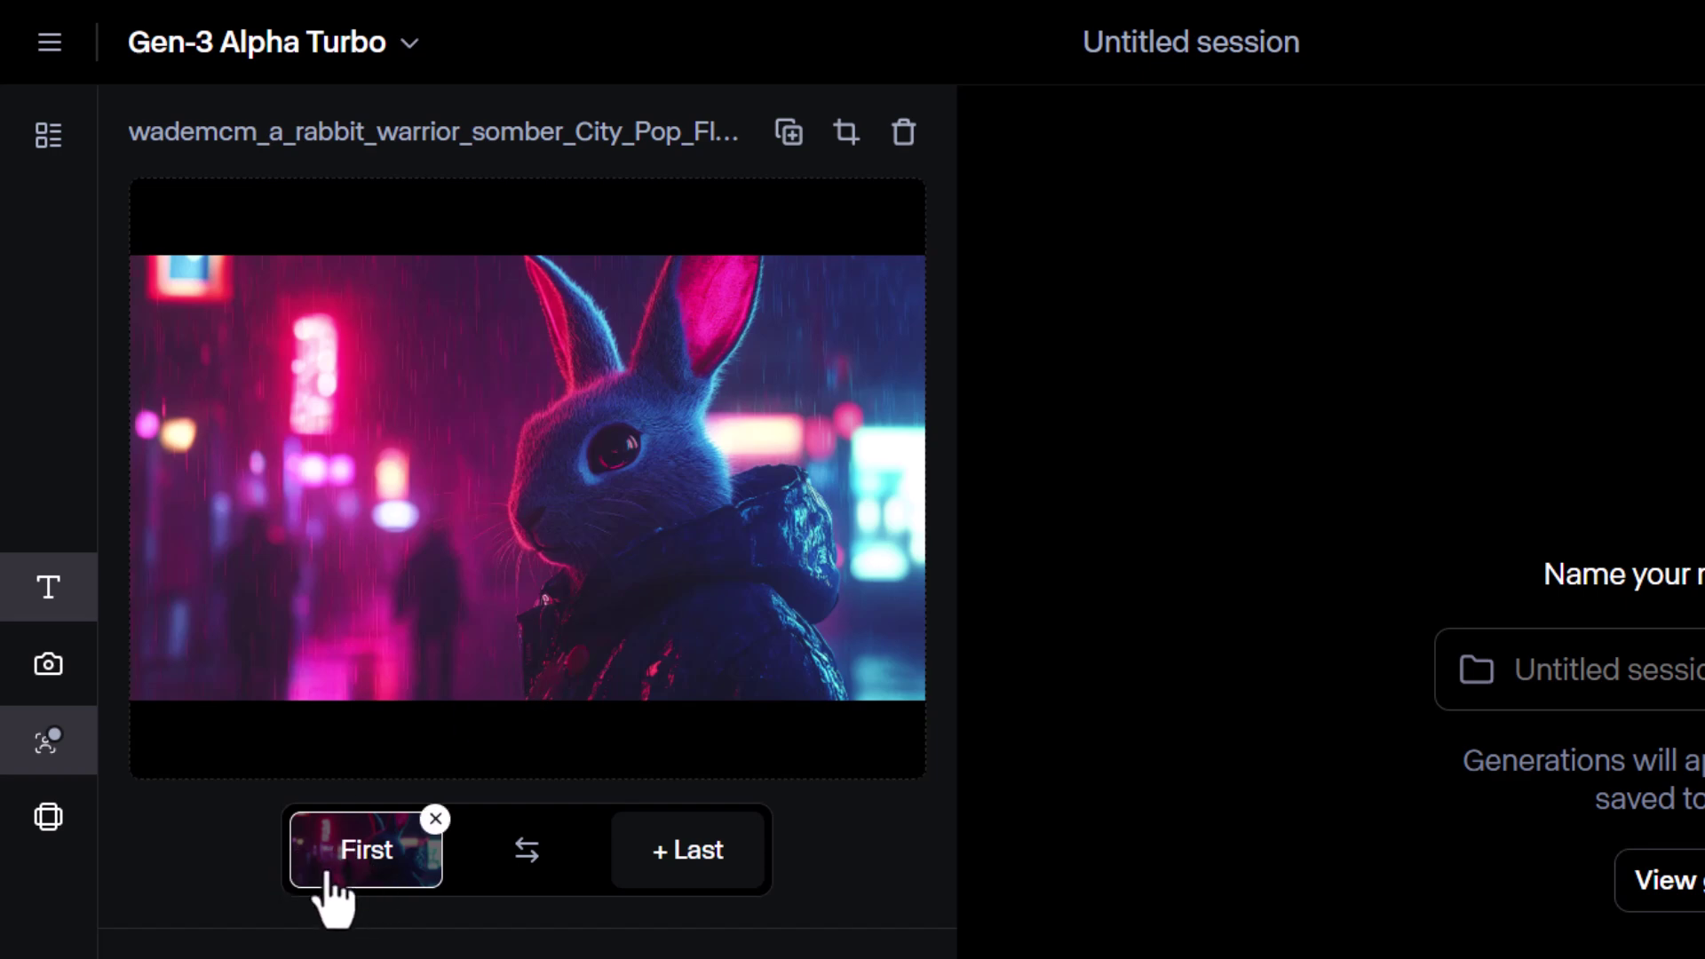
pyautogui.click(684, 879)
pyautogui.moveTo(9, 763); pyautogui.dragTo(486, 563)
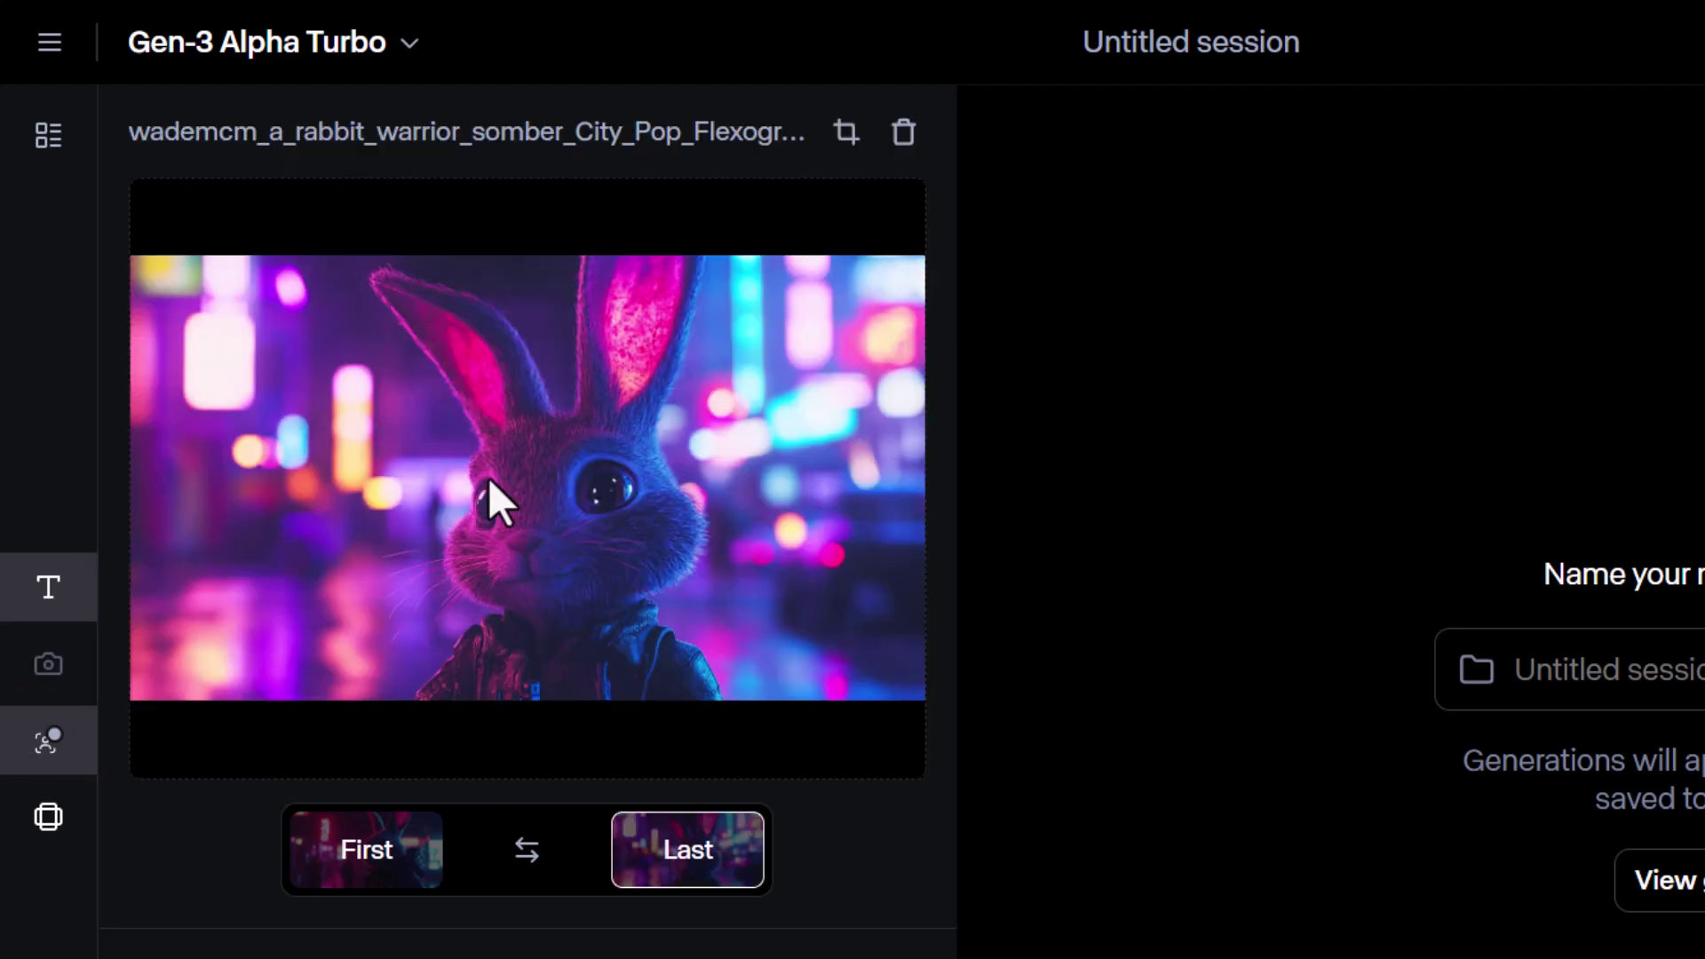
pyautogui.click(342, 878)
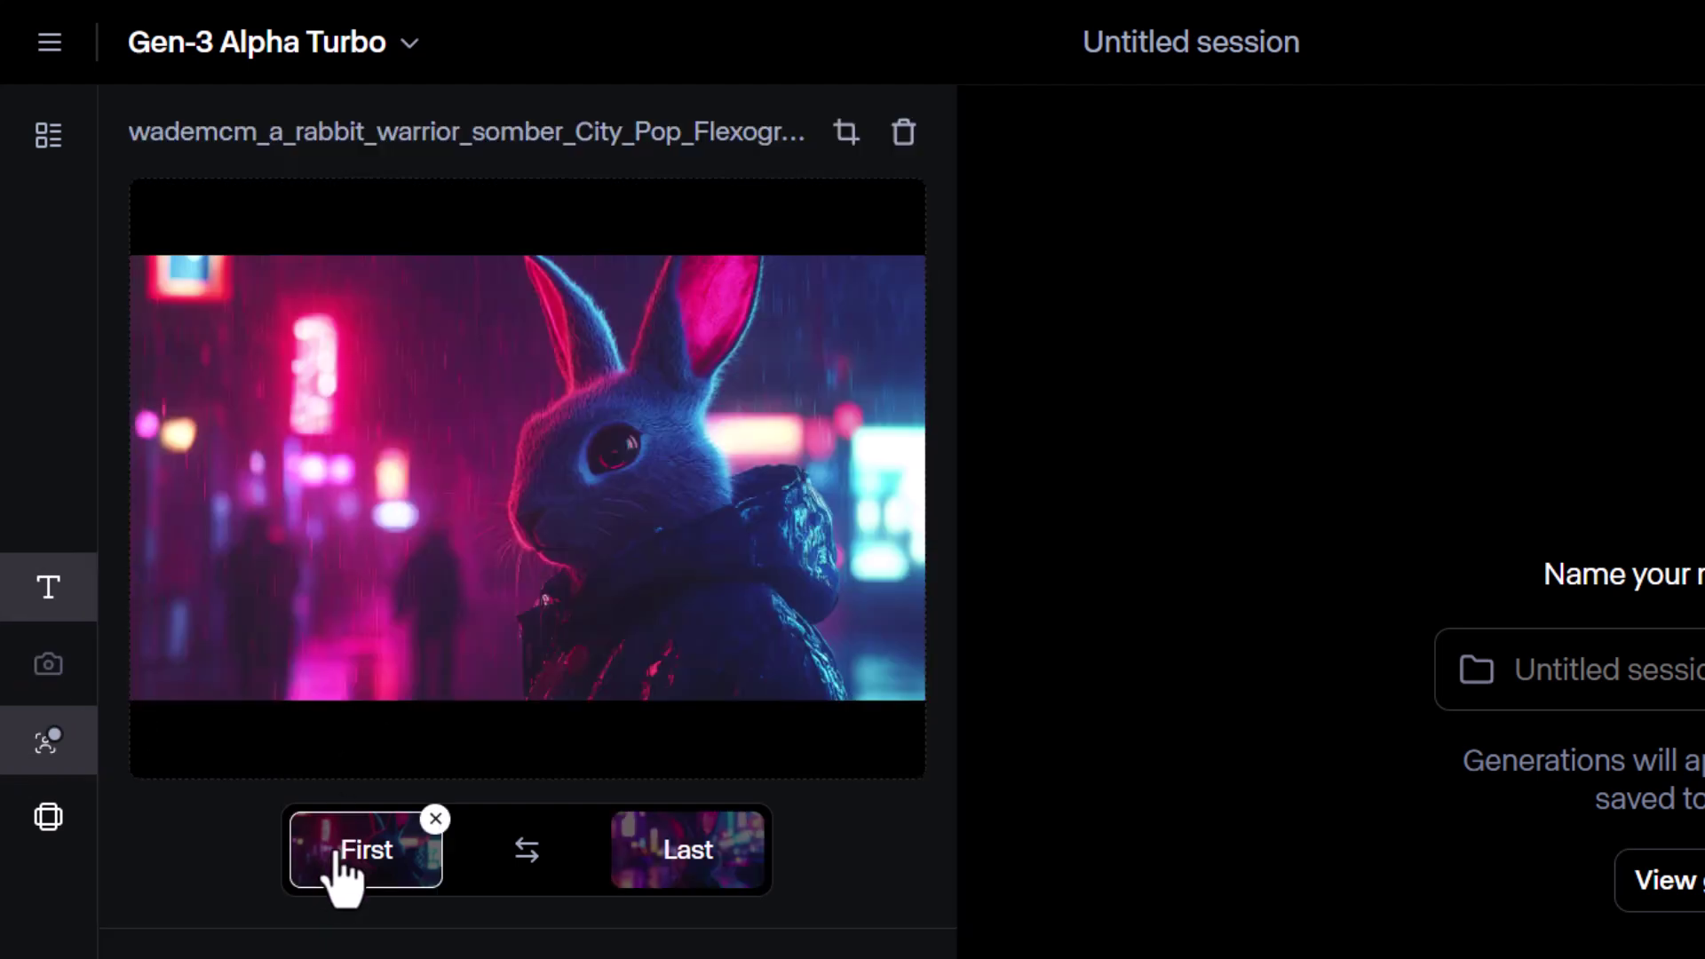
pyautogui.click(673, 877)
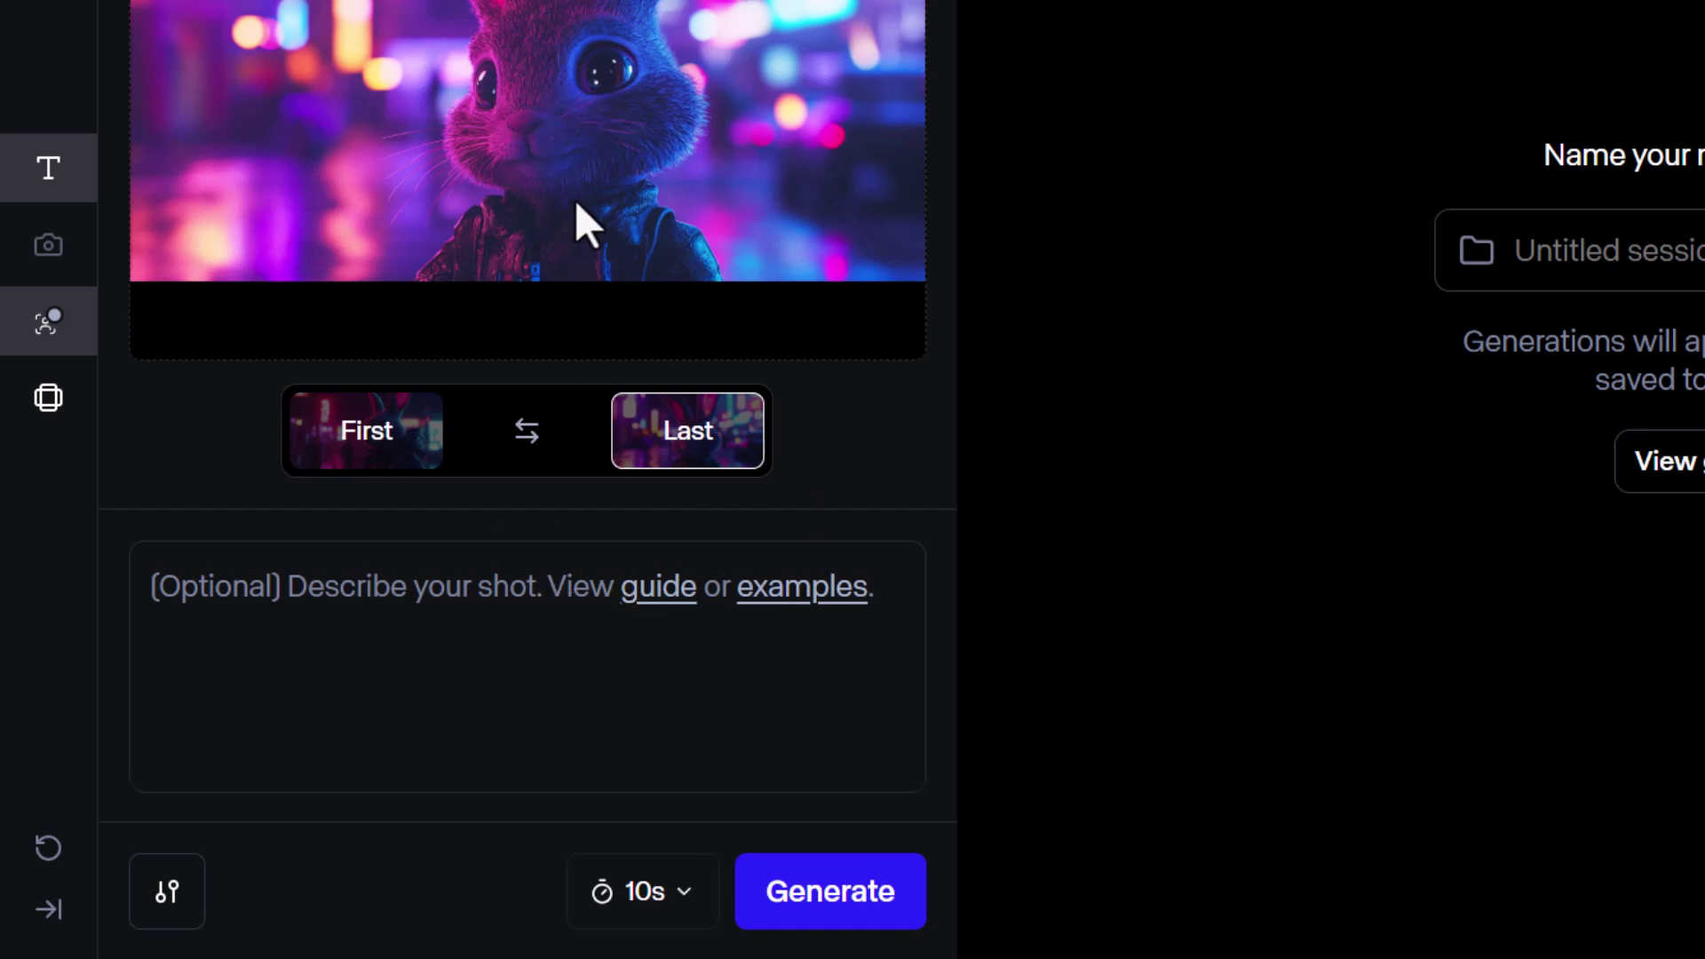
# Generate a 10-second clip from the prompt 'A bunny wearing a jacket in a cyberpunk city, camera panning around the bunny…'.
pyautogui.click(494, 573)
pyautogui.write('A bunny wearing a jacket in a cyberpunk city, camera panning around the bunny to a different angle')
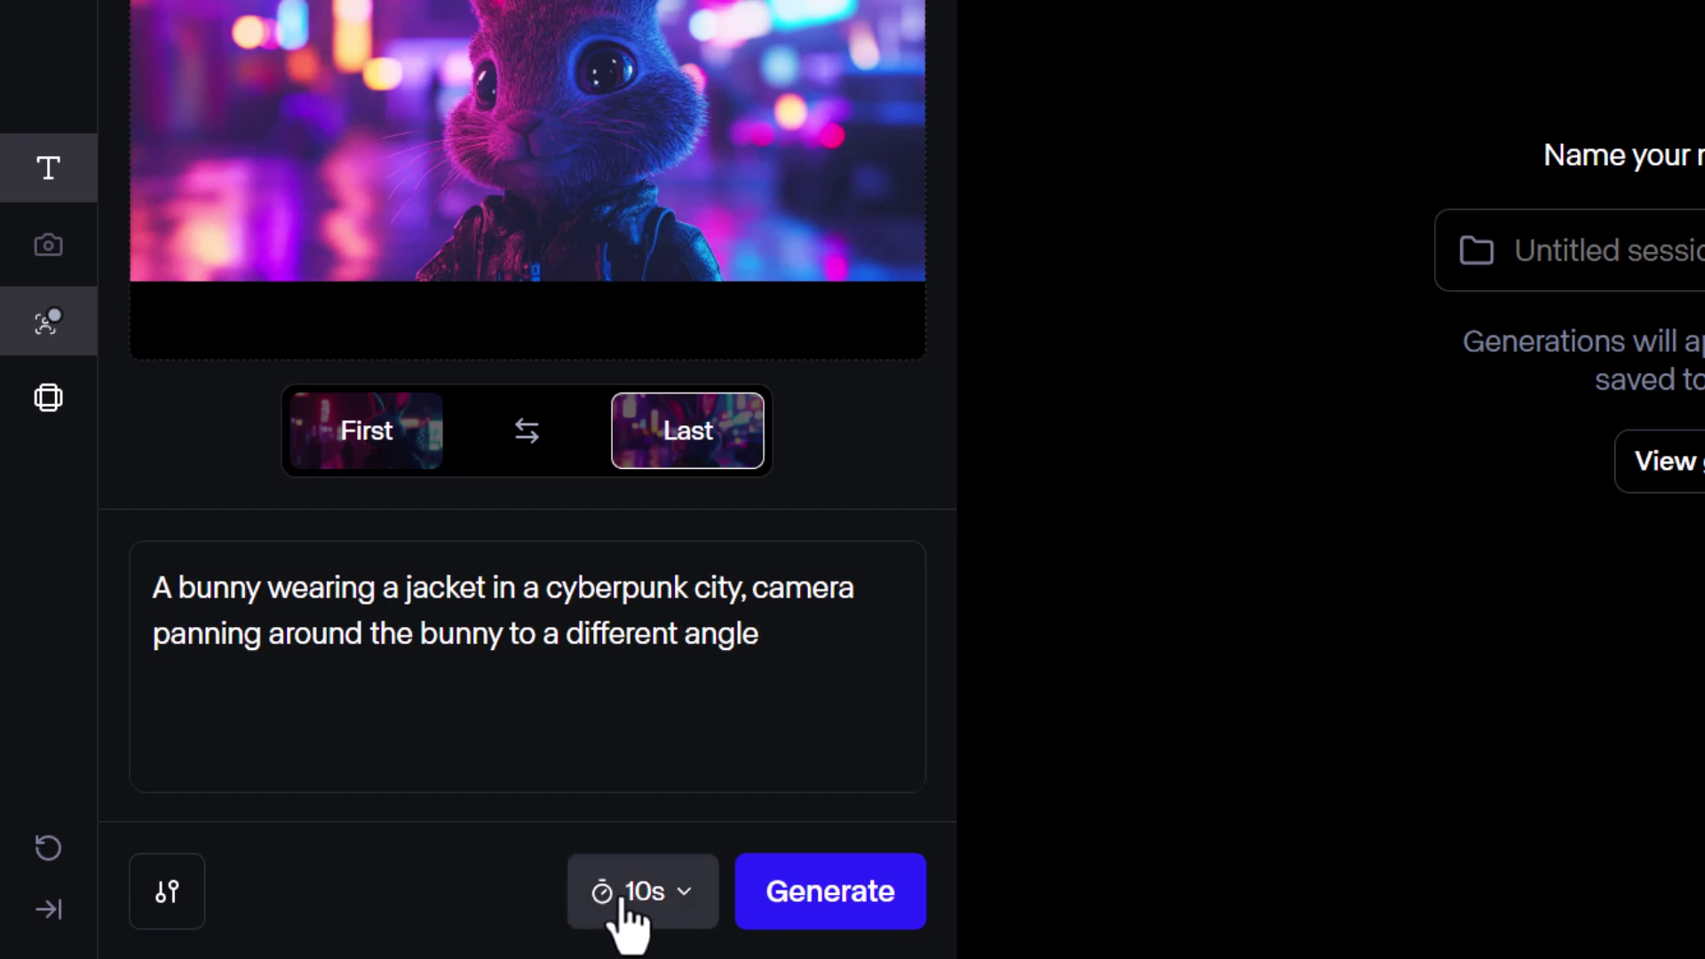
pyautogui.click(782, 890)
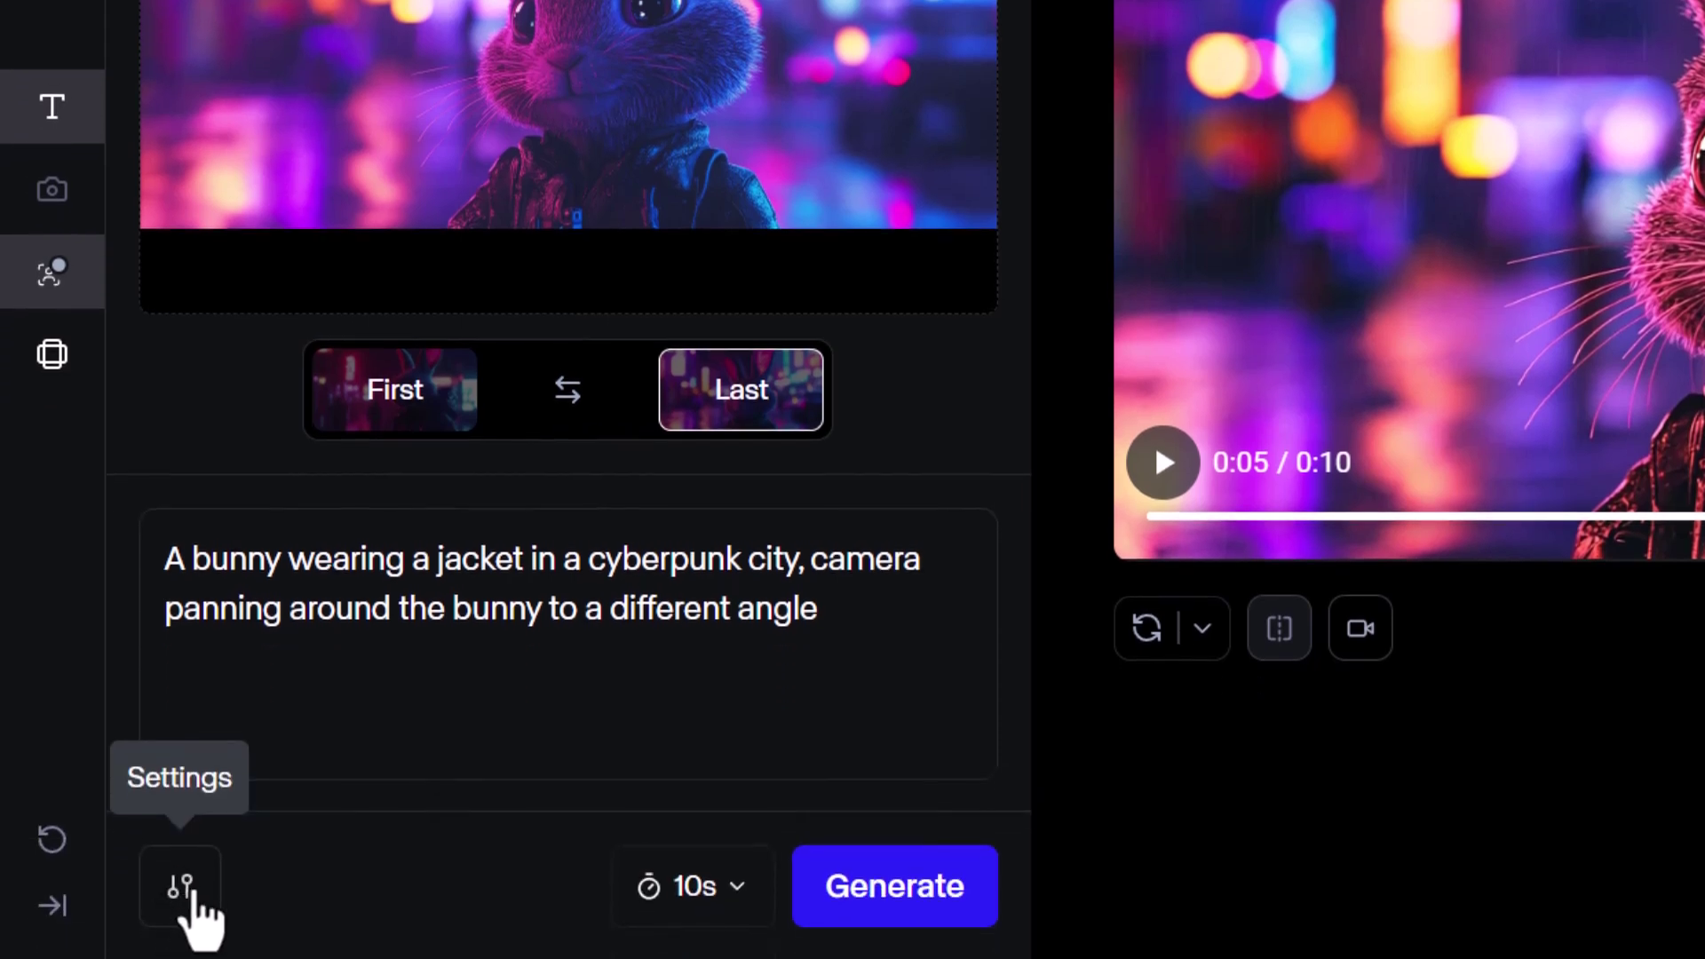
# Review the aspect ratio, seed, watermark and resolution settings, then list the available generation models.
pyautogui.click(182, 886)
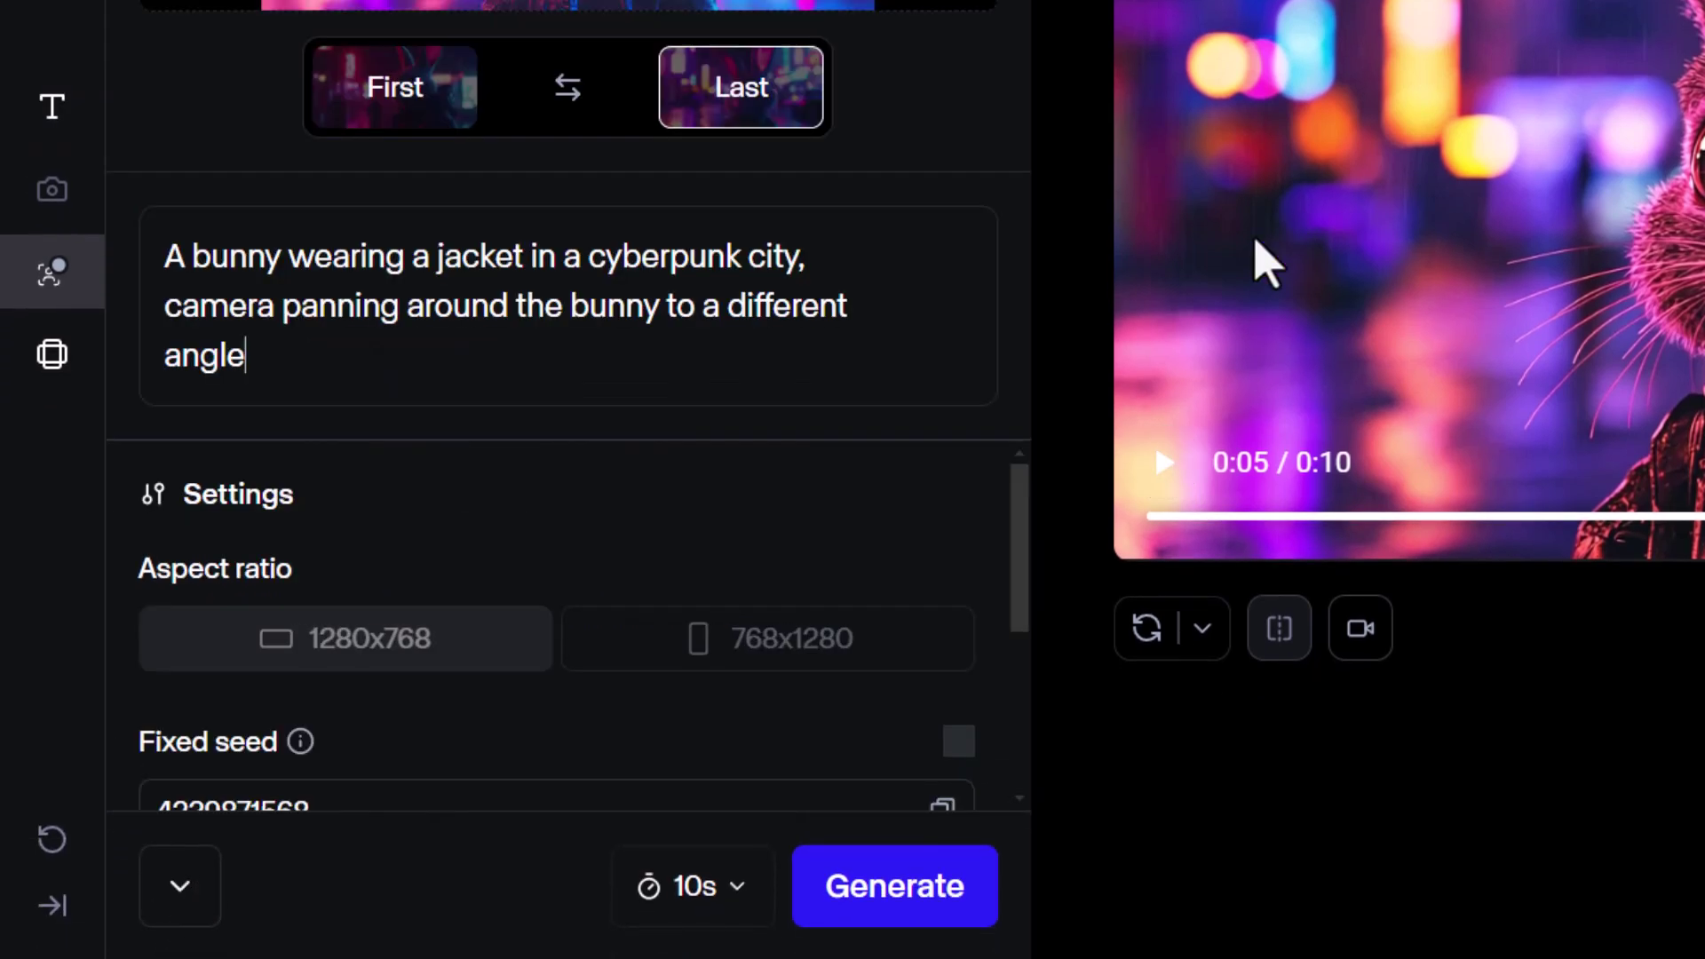
pyautogui.scroll(-4, 1021, 537)
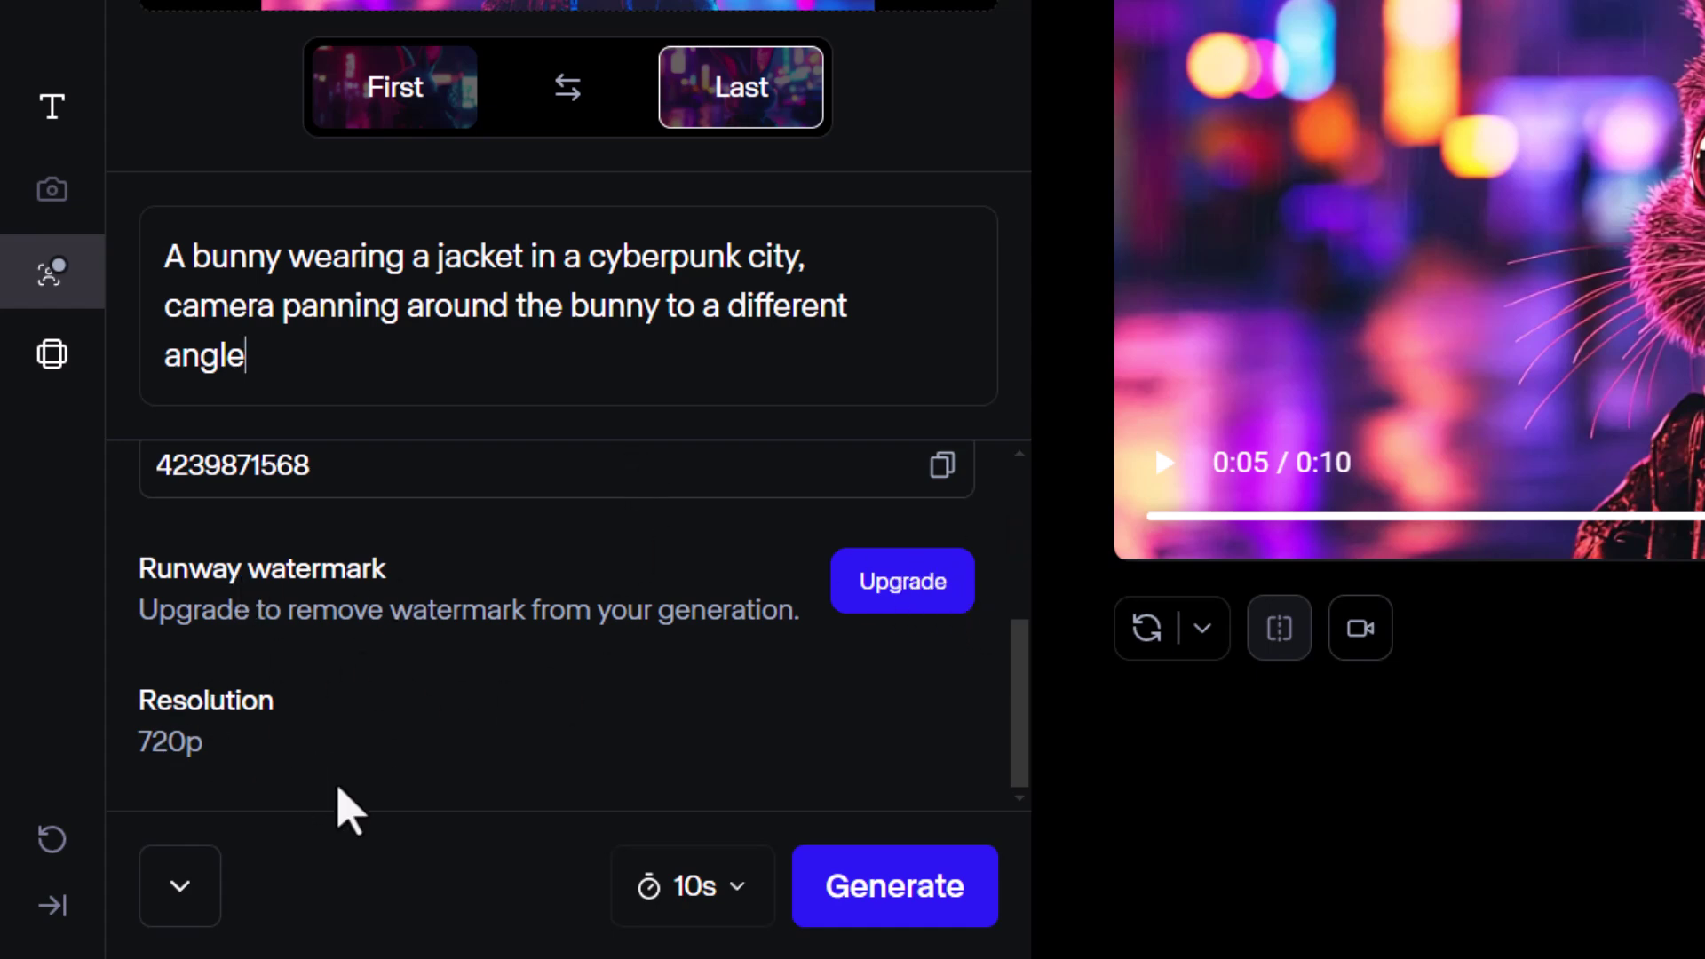
pyautogui.scroll(4, 368, 646)
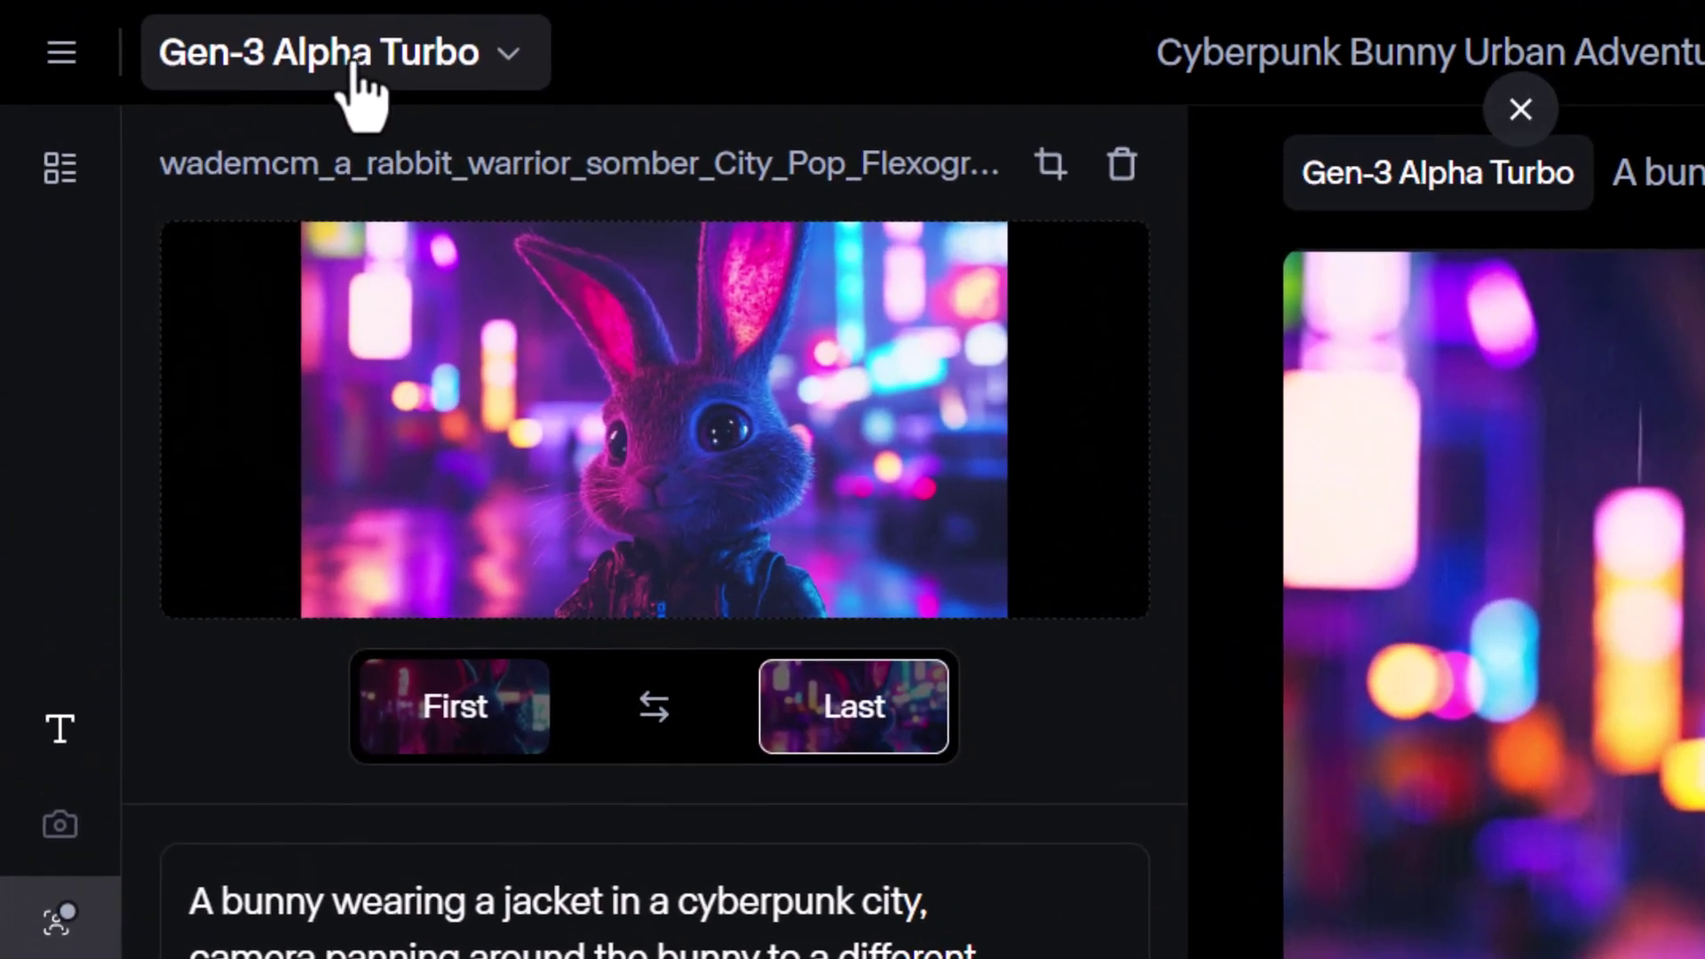
pyautogui.click(355, 75)
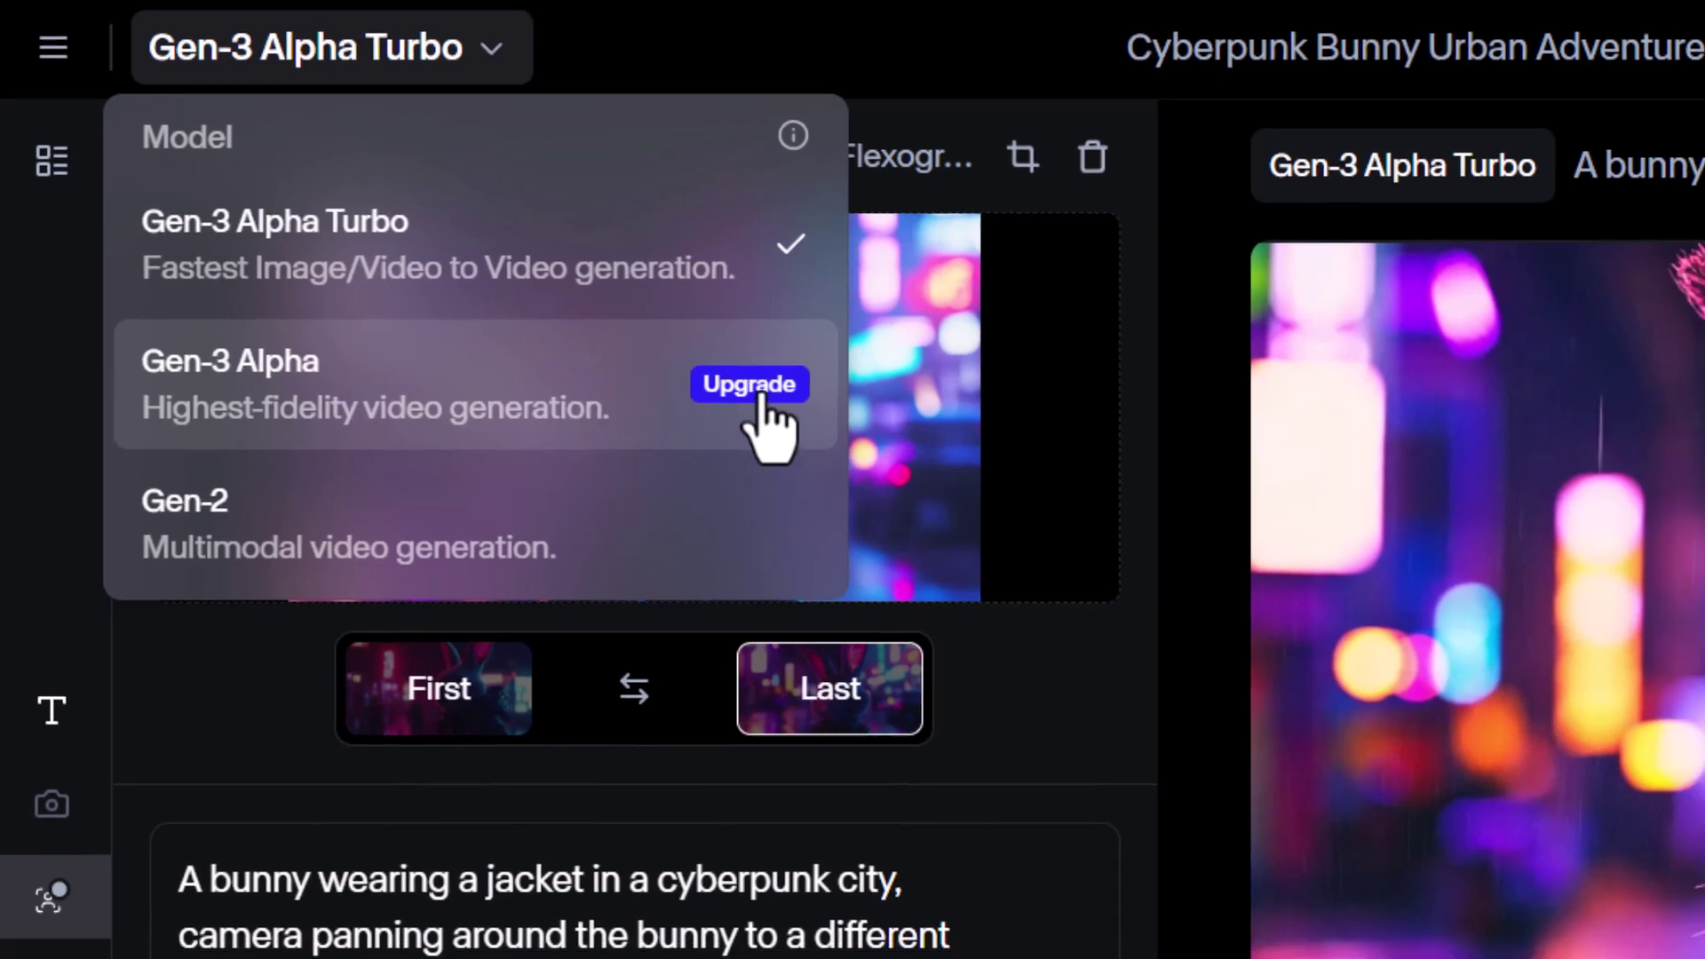
# Compare all Runway plans at monthly pricing and upgrade to the $15 Standard plan.
pyautogui.click(768, 399)
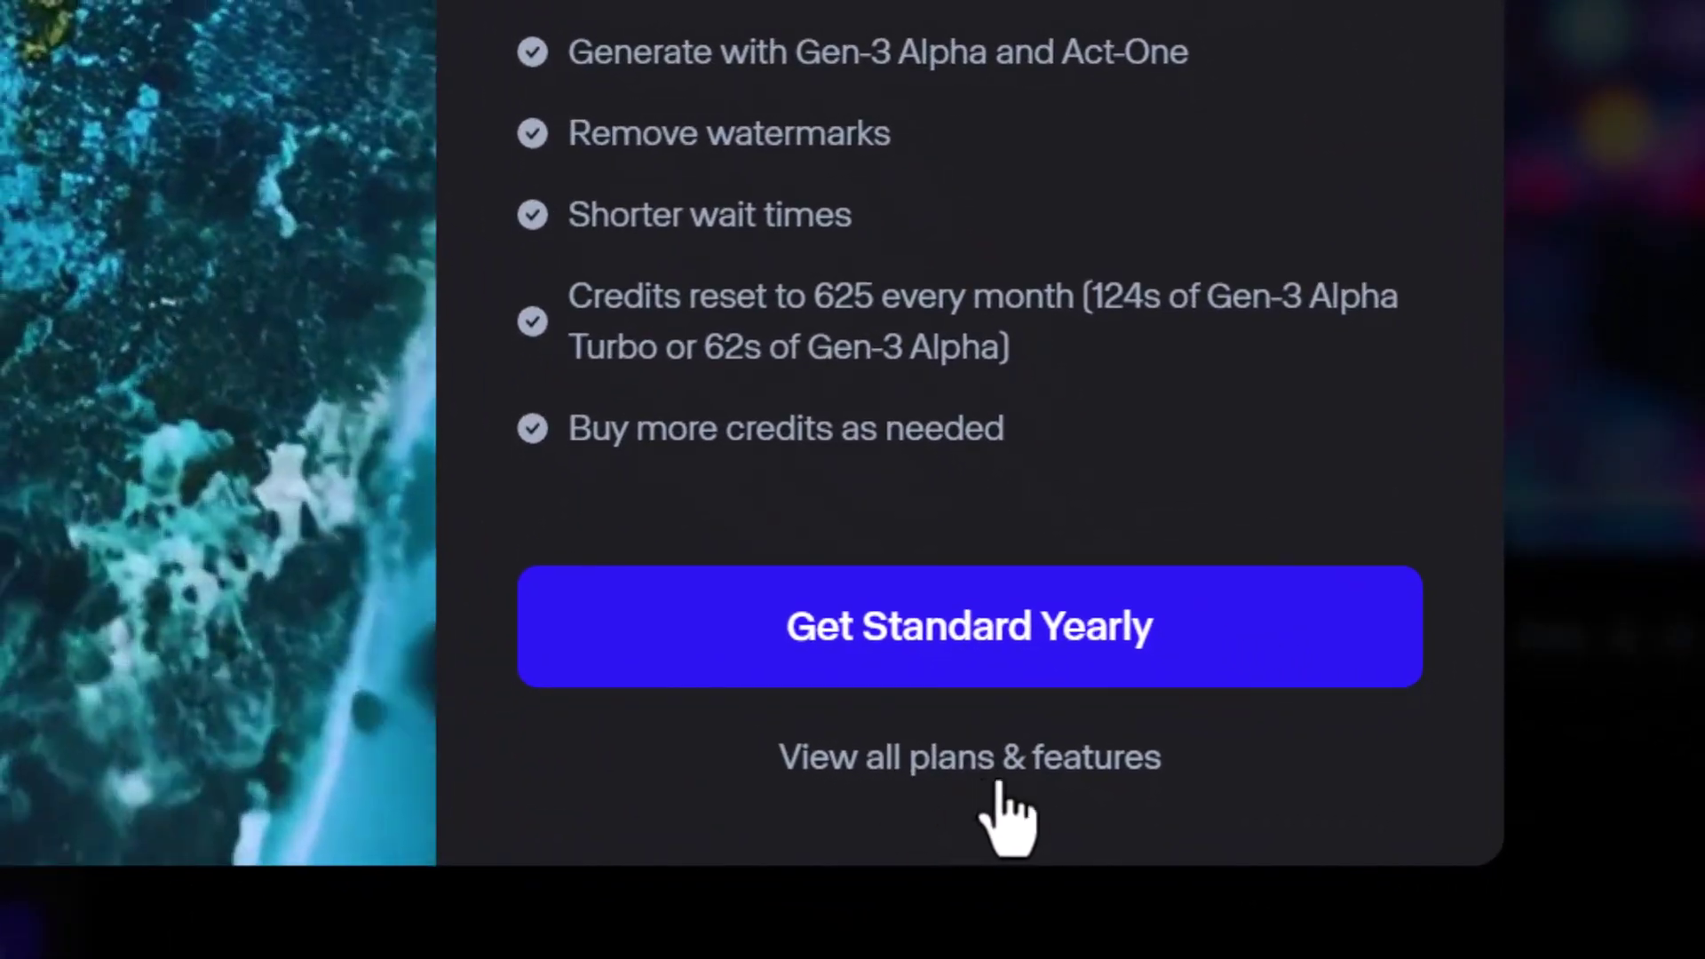
pyautogui.click(999, 779)
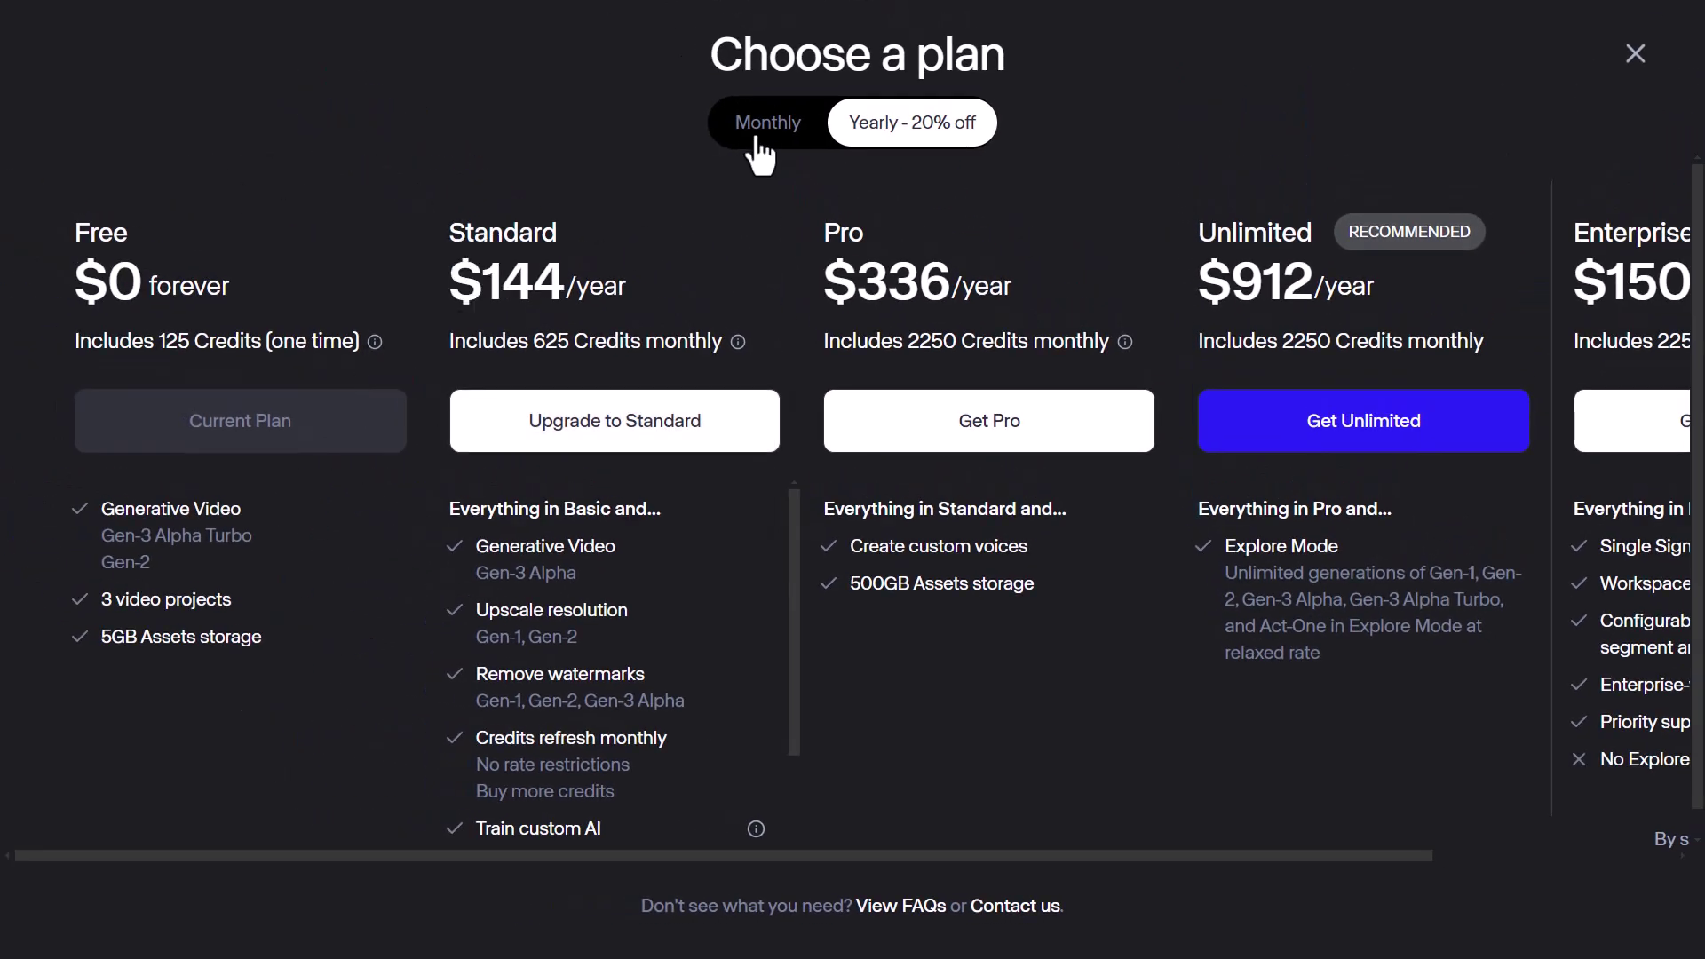
pyautogui.click(756, 140)
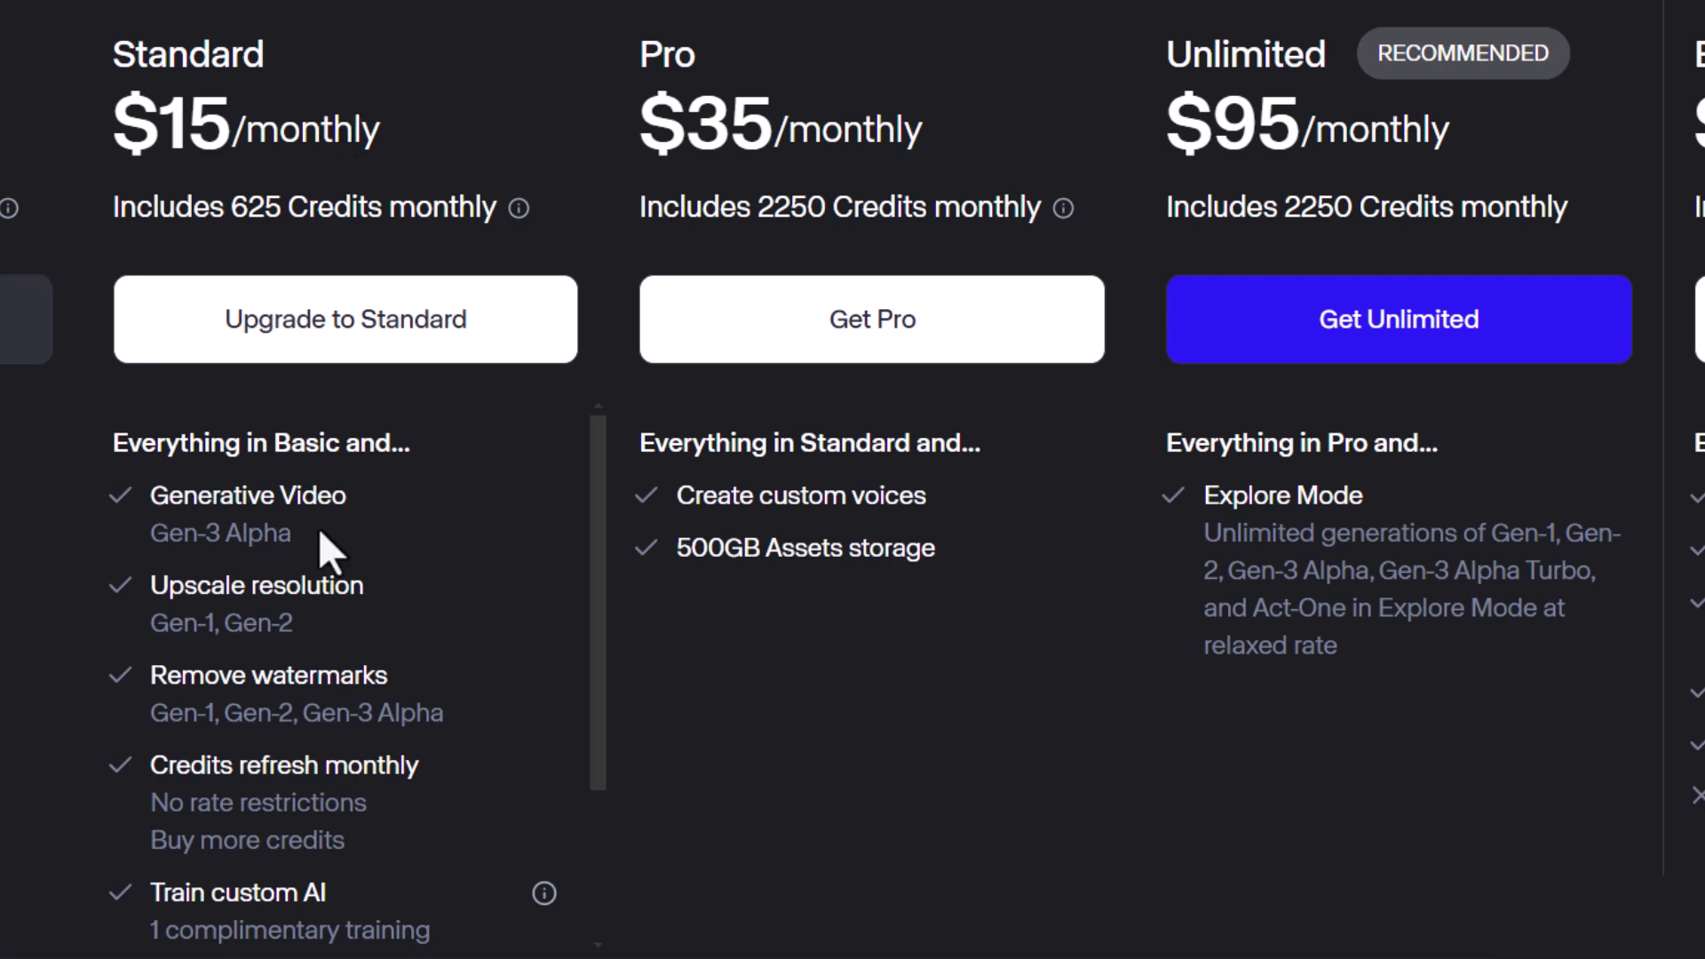
pyautogui.click(369, 306)
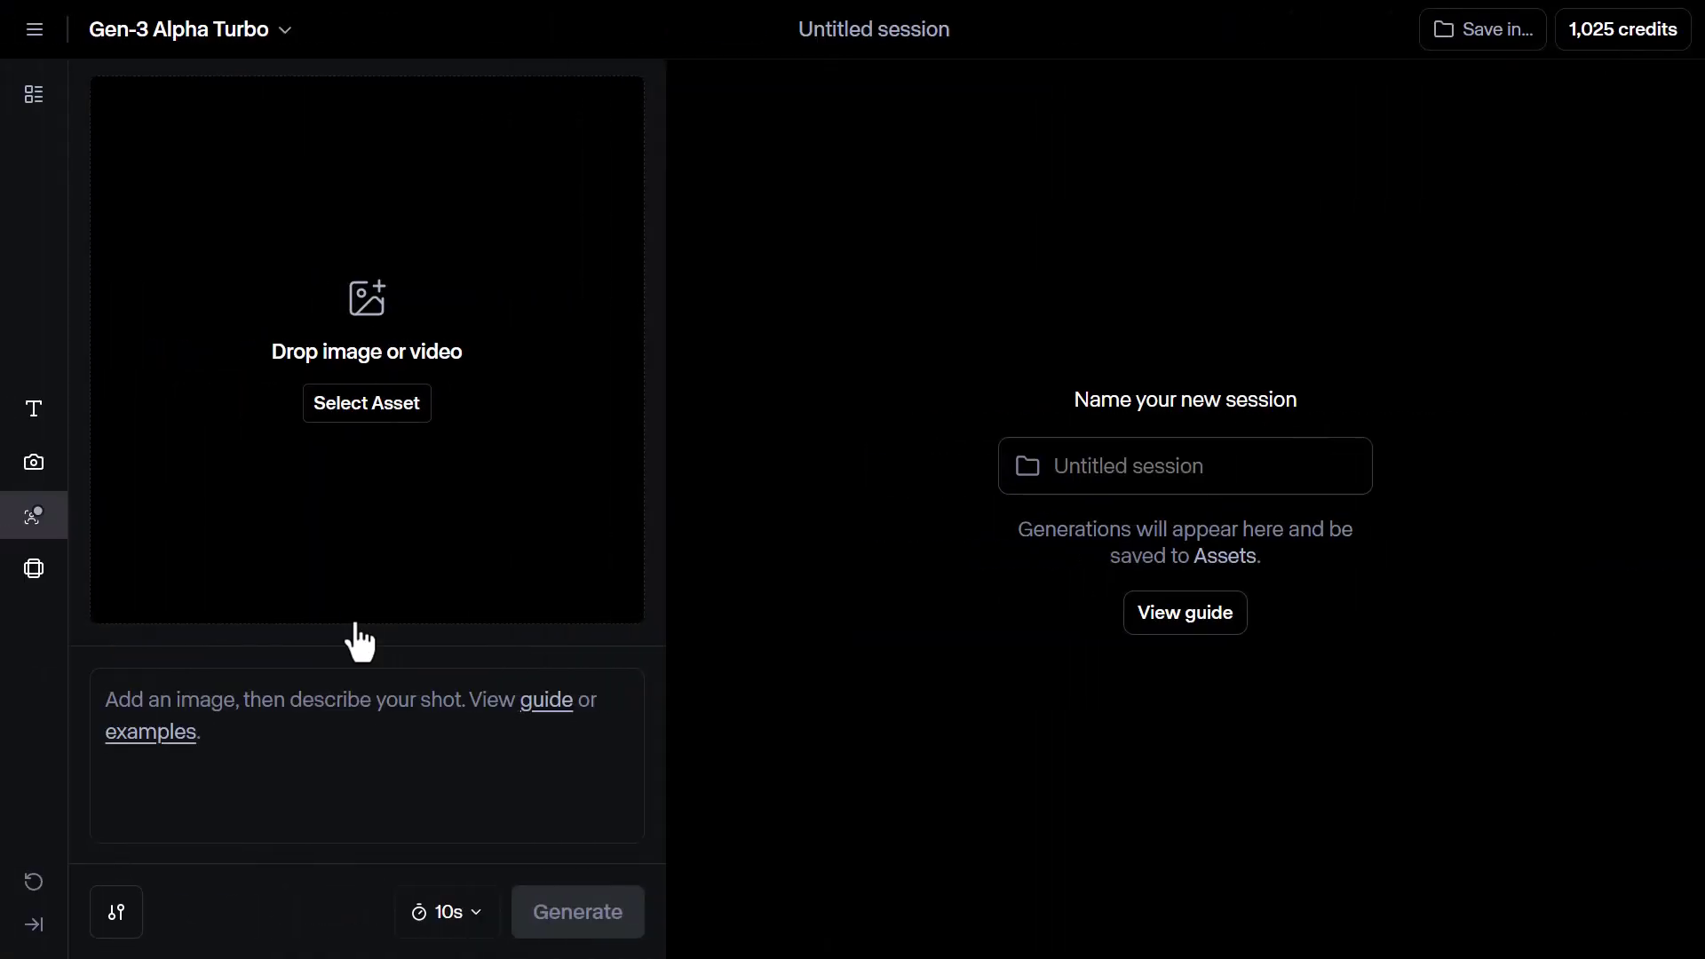
# Switch to Gen-3 Alpha, add the kimono woman image as starting frame, and paste the rotating-view prompt.
pyautogui.click(107, 40)
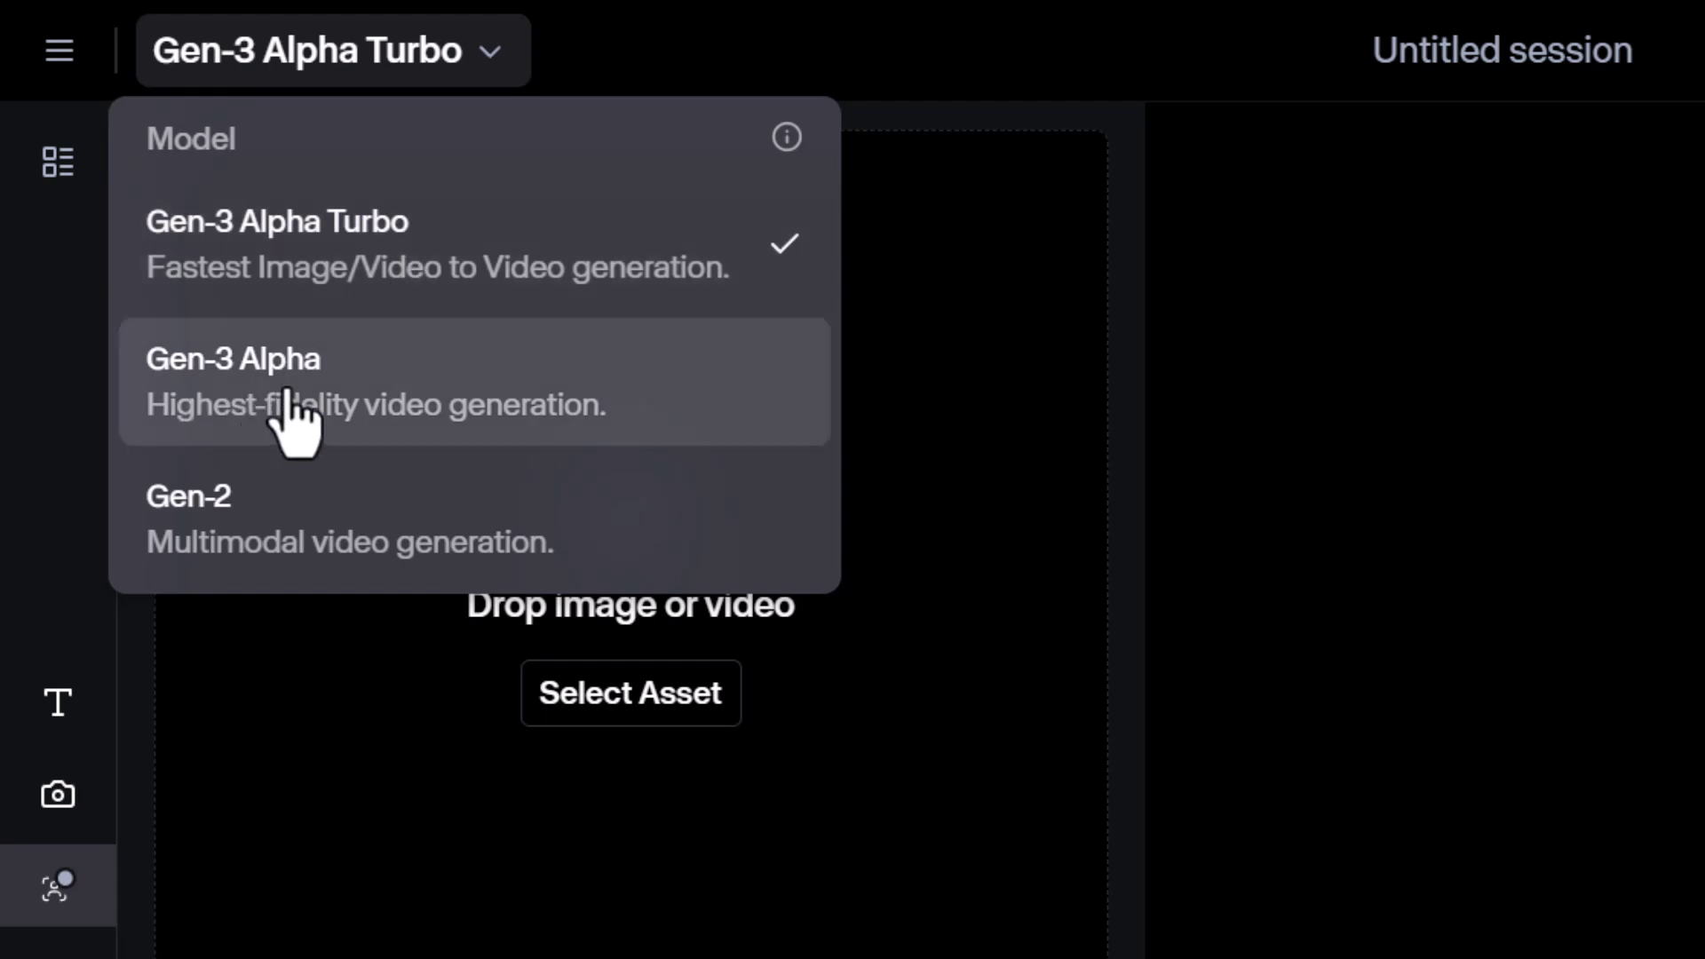
pyautogui.click(293, 417)
pyautogui.moveTo(1696, 639); pyautogui.dragTo(680, 622)
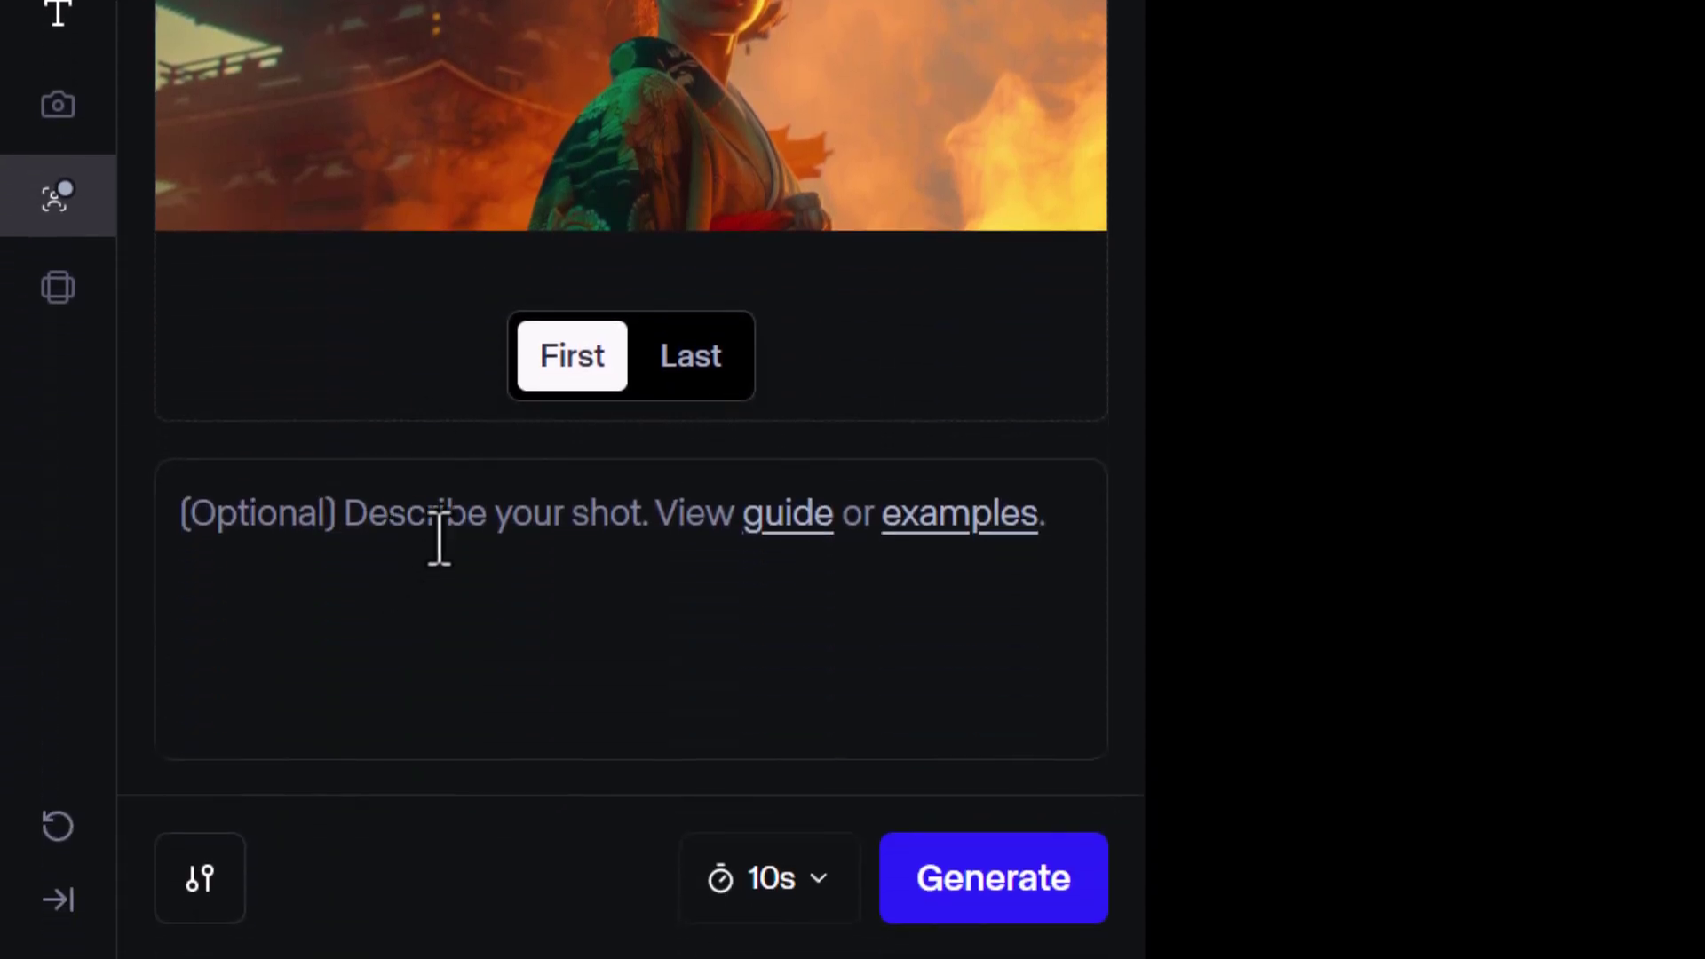
pyautogui.click(194, 519)
pyautogui.write('A rotating view of a woman dressed in a Japanese Kimono, temples surrounding her with fire and smoke')
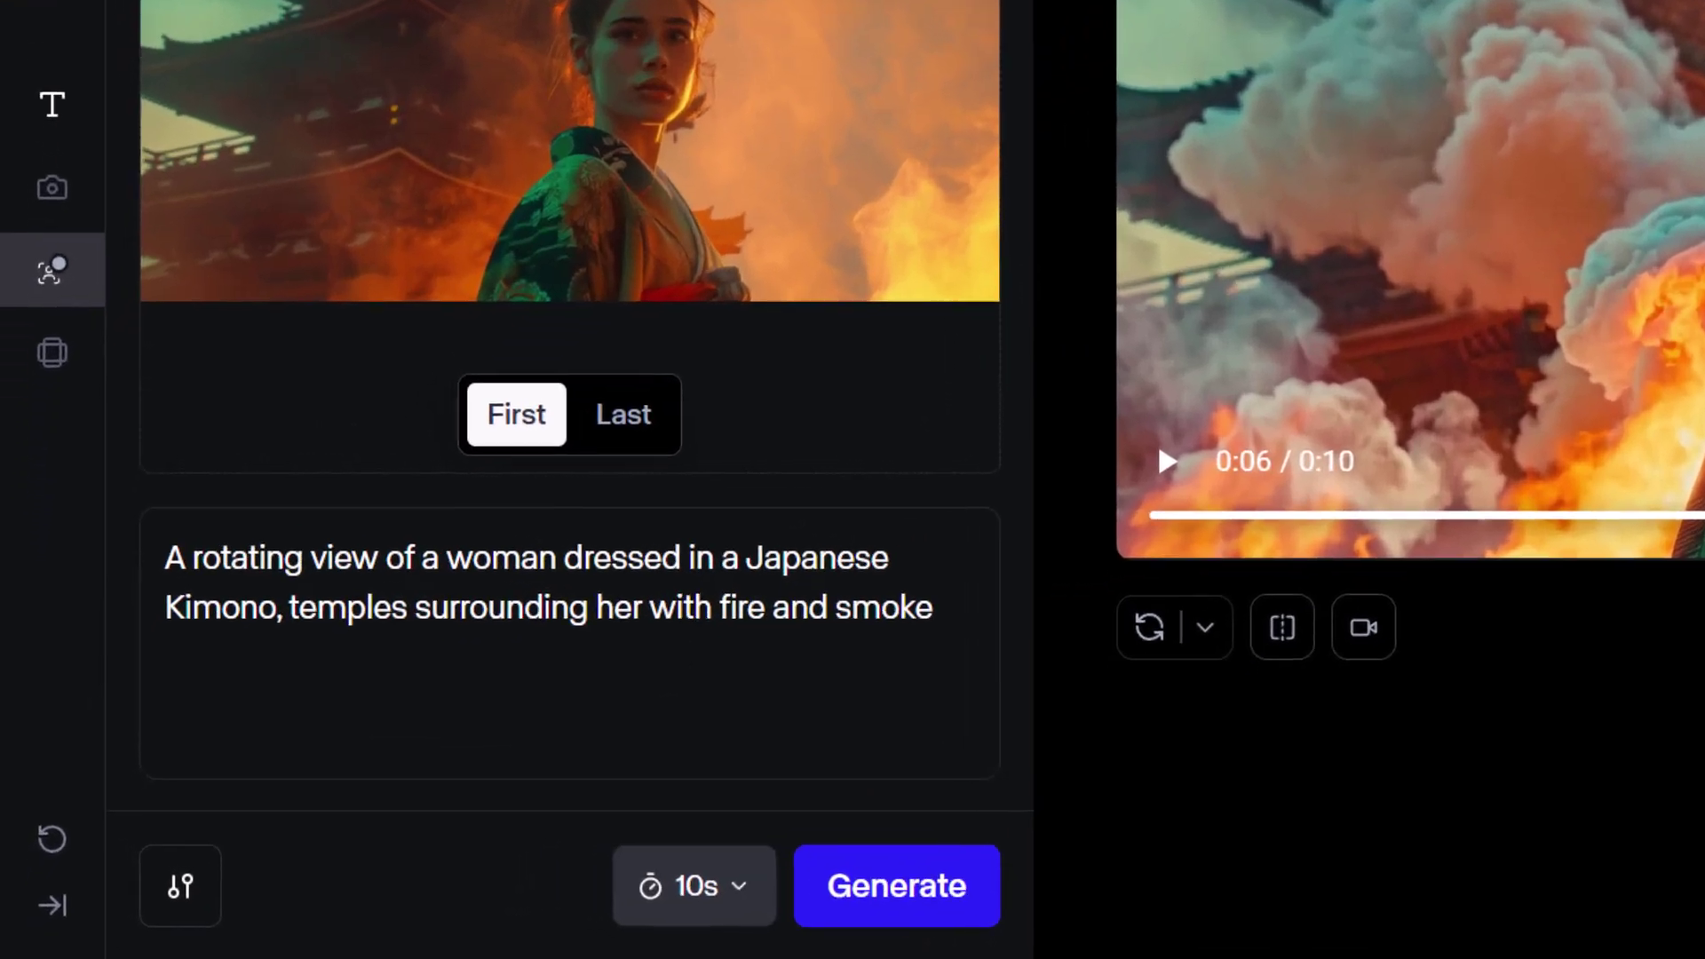
# Set the clip duration to 5 seconds and look over the extra generation settings.
pyautogui.click(475, 911)
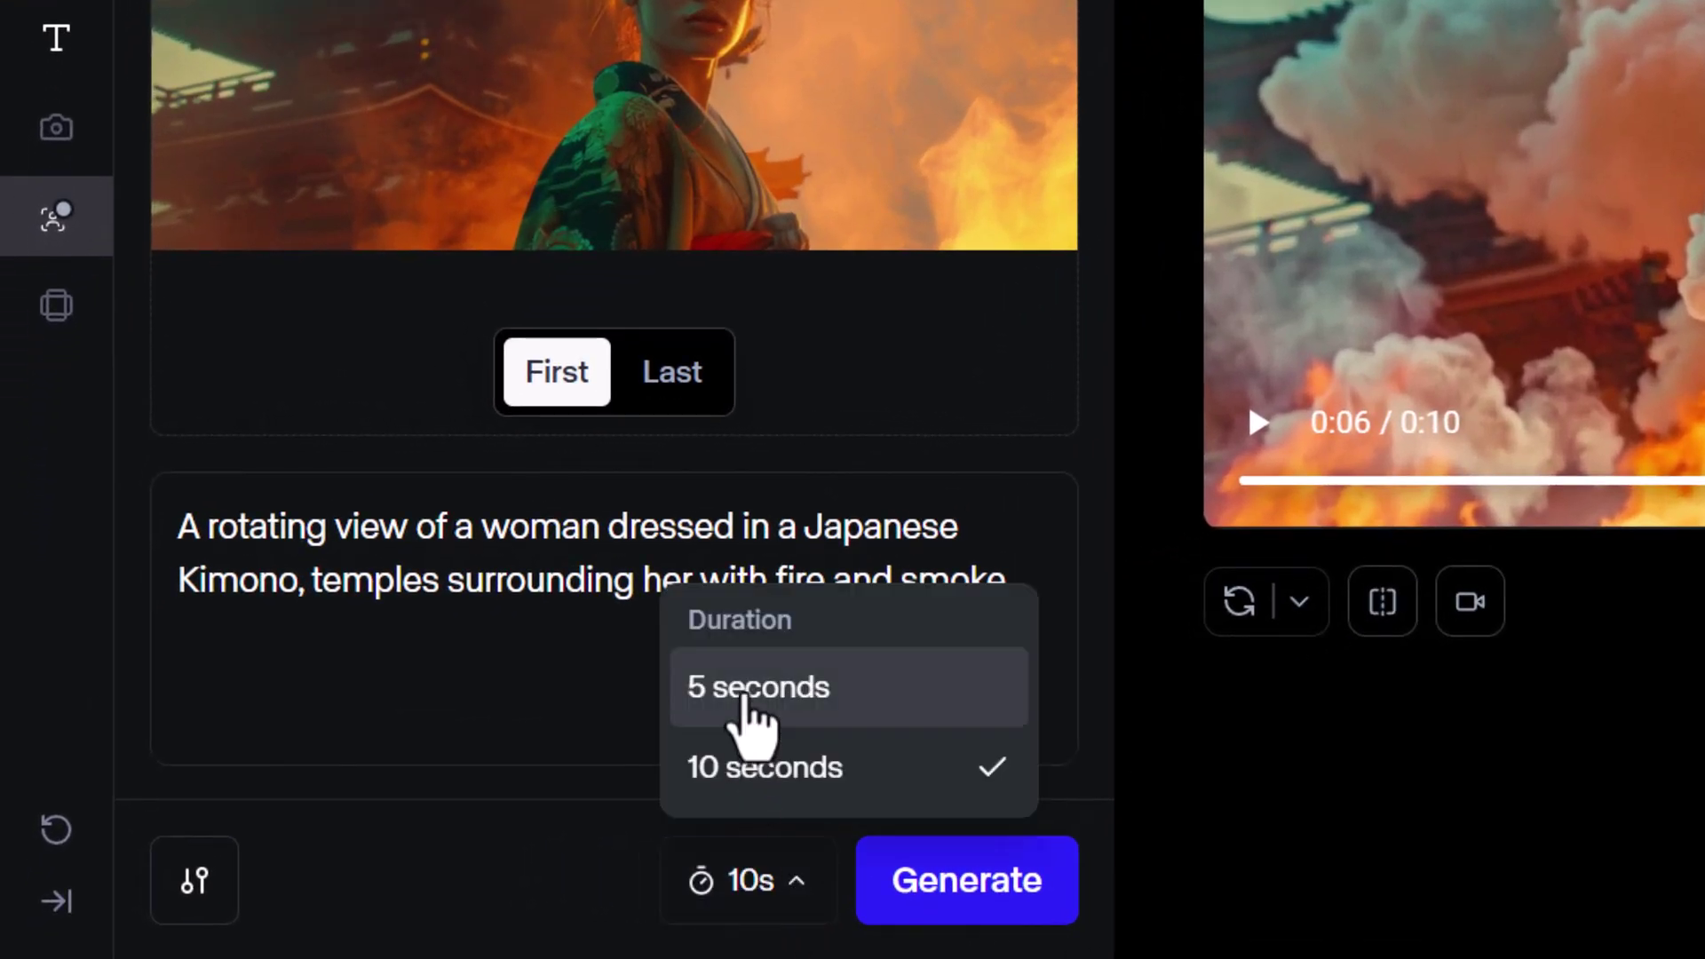
pyautogui.click(746, 702)
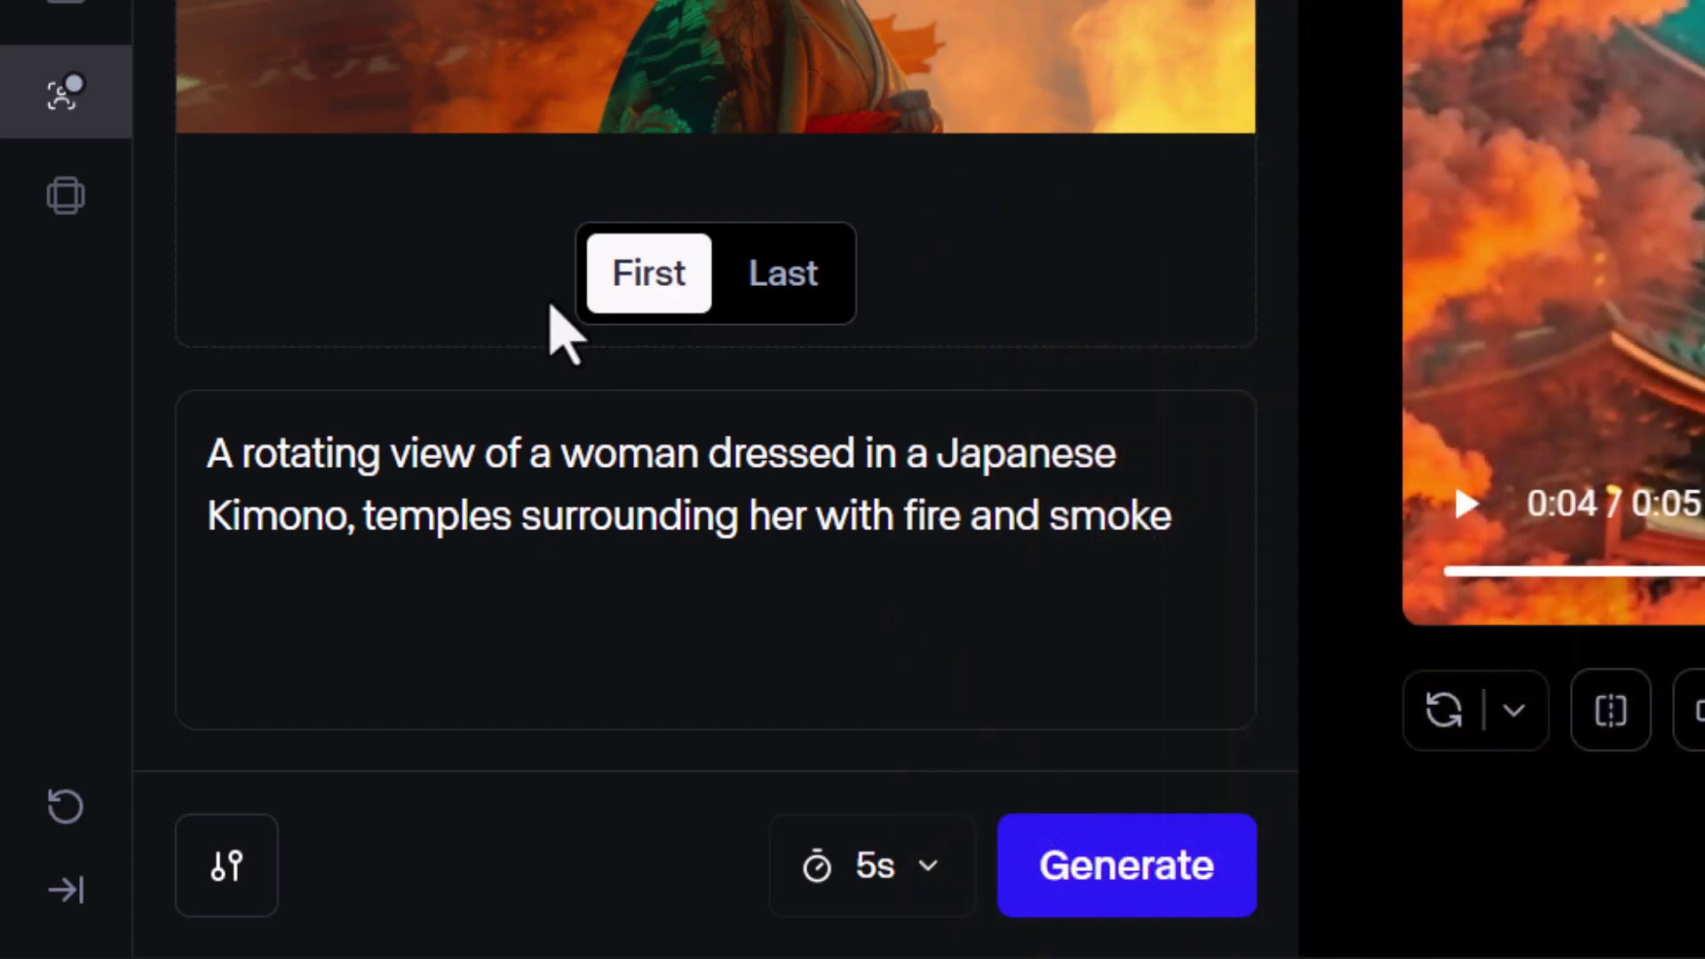
pyautogui.click(227, 866)
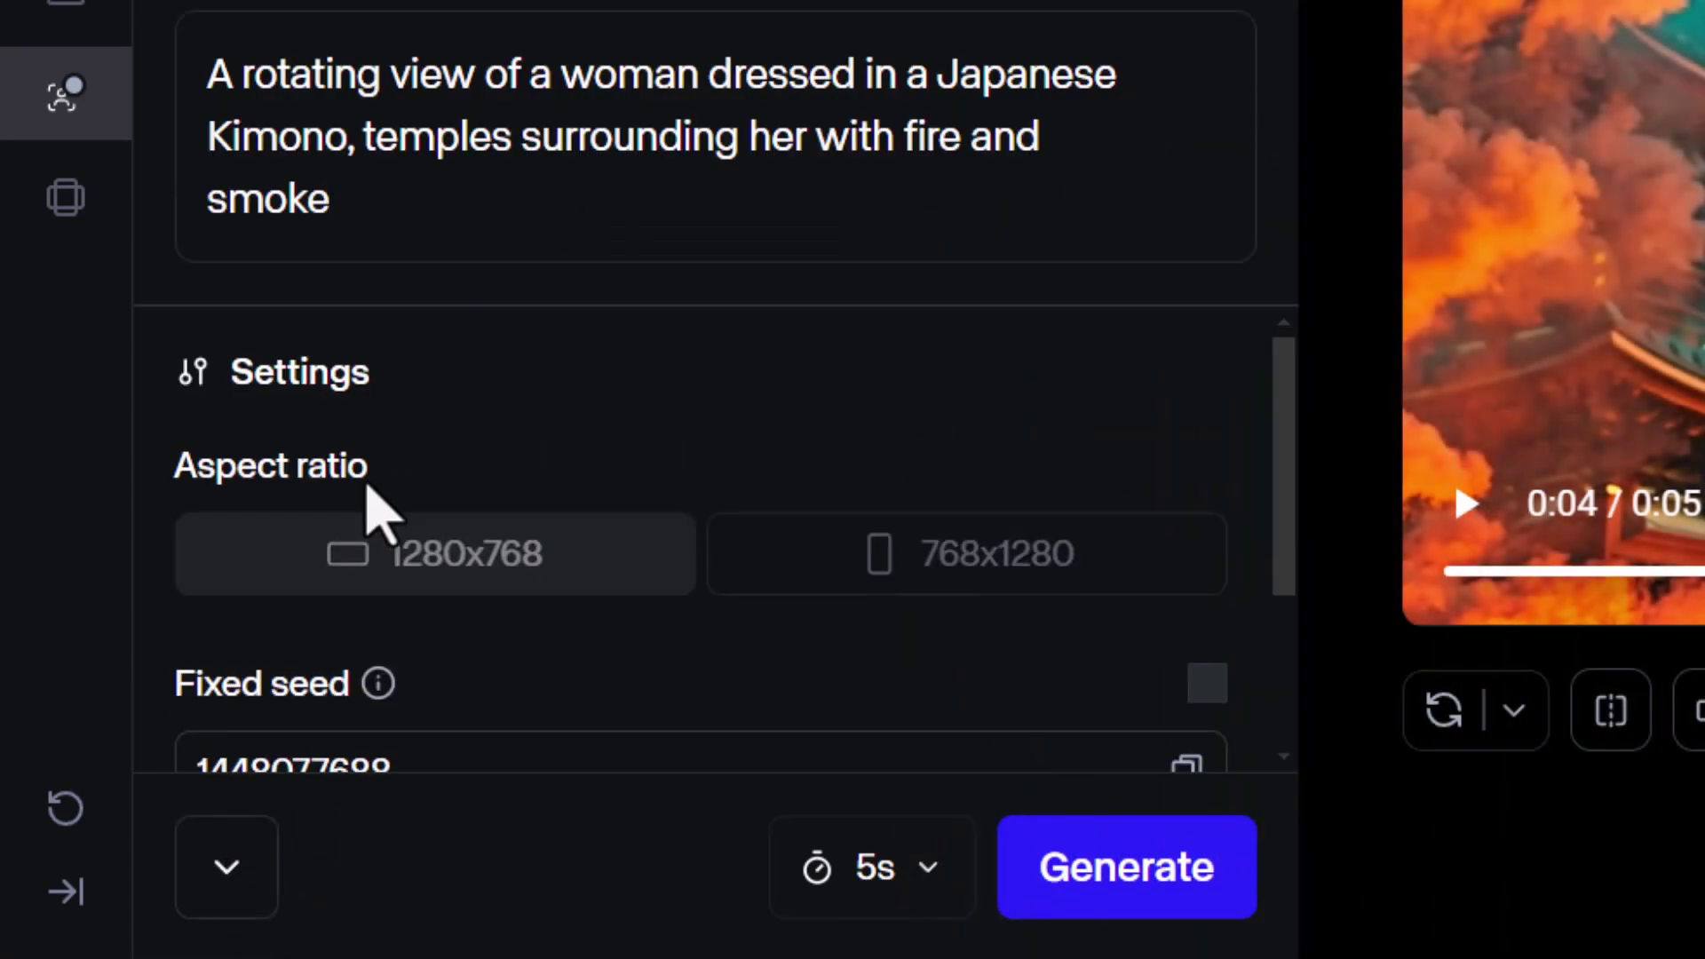
pyautogui.scroll(-3, 359, 577)
pyautogui.click(258, 868)
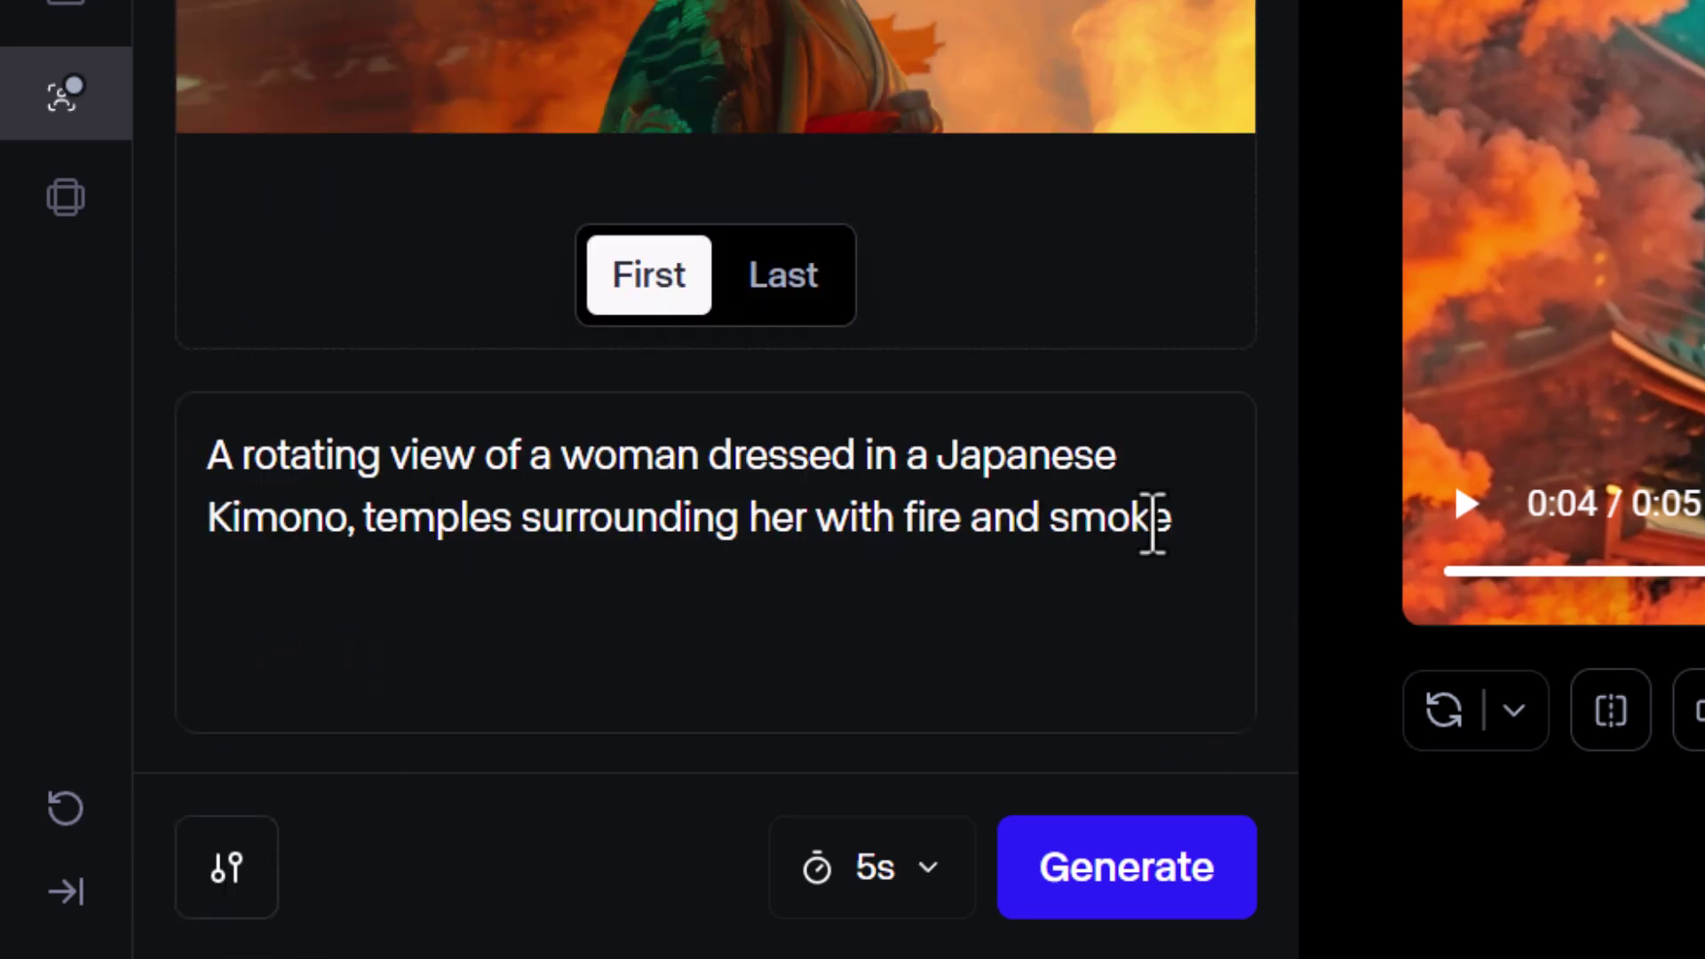
# Add camera panning around the woman looking at the fires to the prompt after 'smoke'.
pyautogui.write(', panning around the woman, as she moves and looks around at the fires')
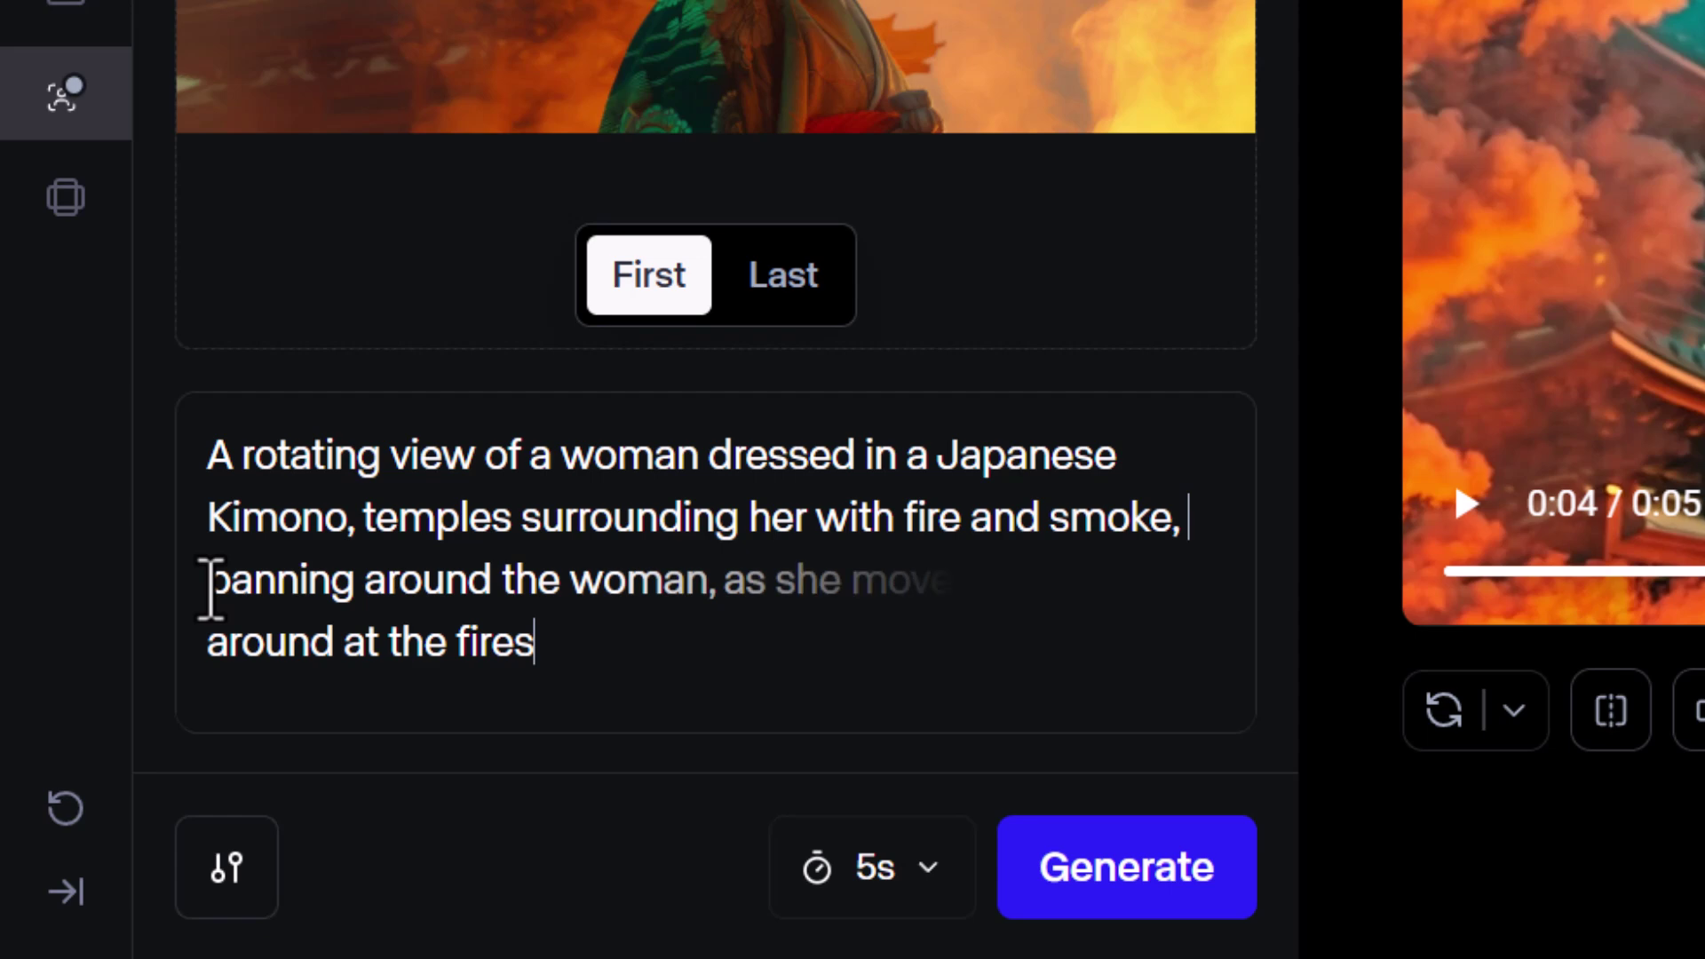
pyautogui.moveTo(725, 583); pyautogui.dragTo(412, 635)
pyautogui.click(579, 662)
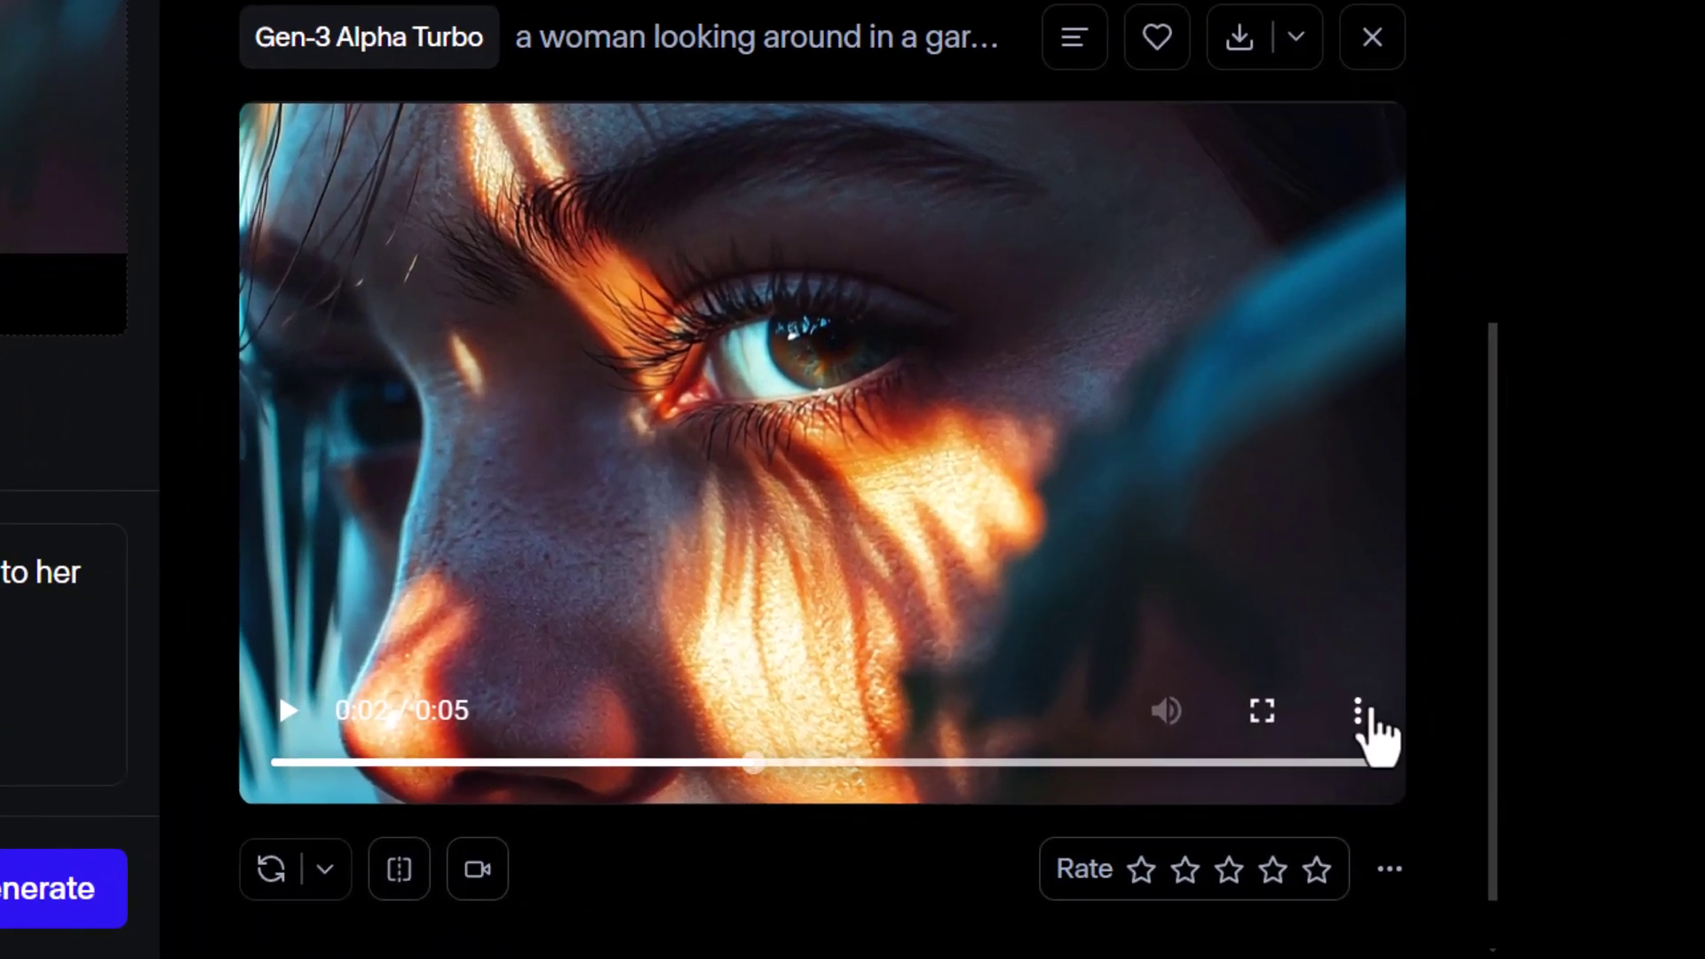
# Open the Reuse settings dropdown under the garden eye close-up clip.
pyautogui.click(326, 870)
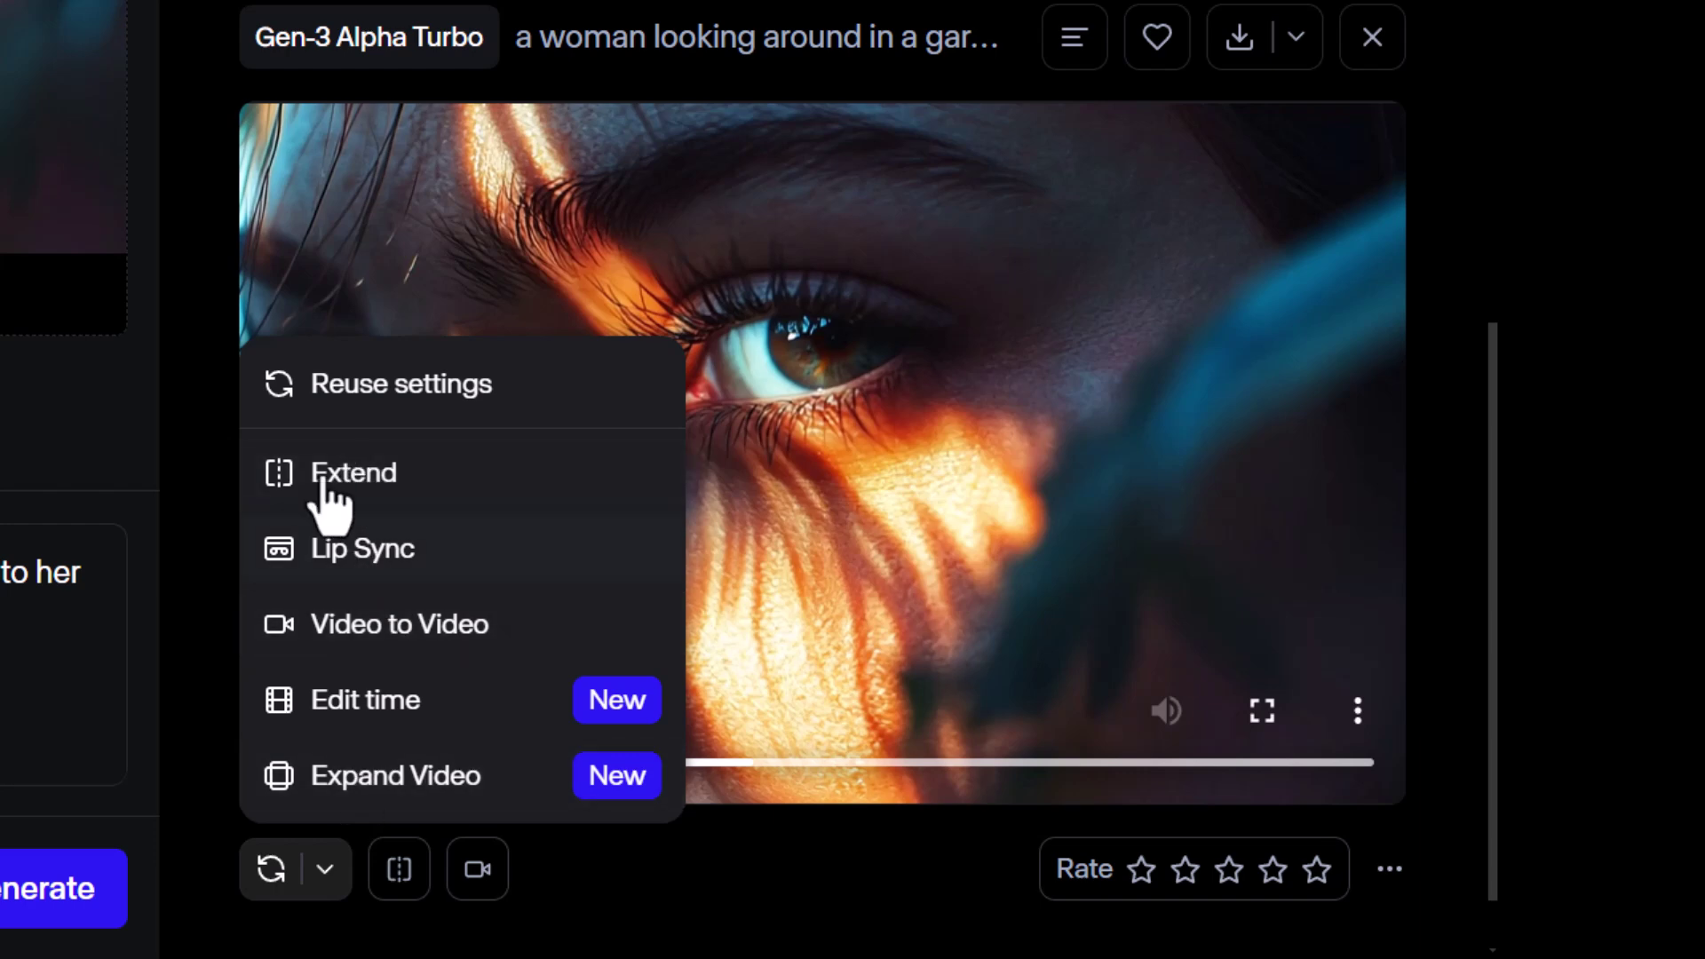
# Expand the garden eye close-up to a 768x1280 portrait video.
pyautogui.click(366, 782)
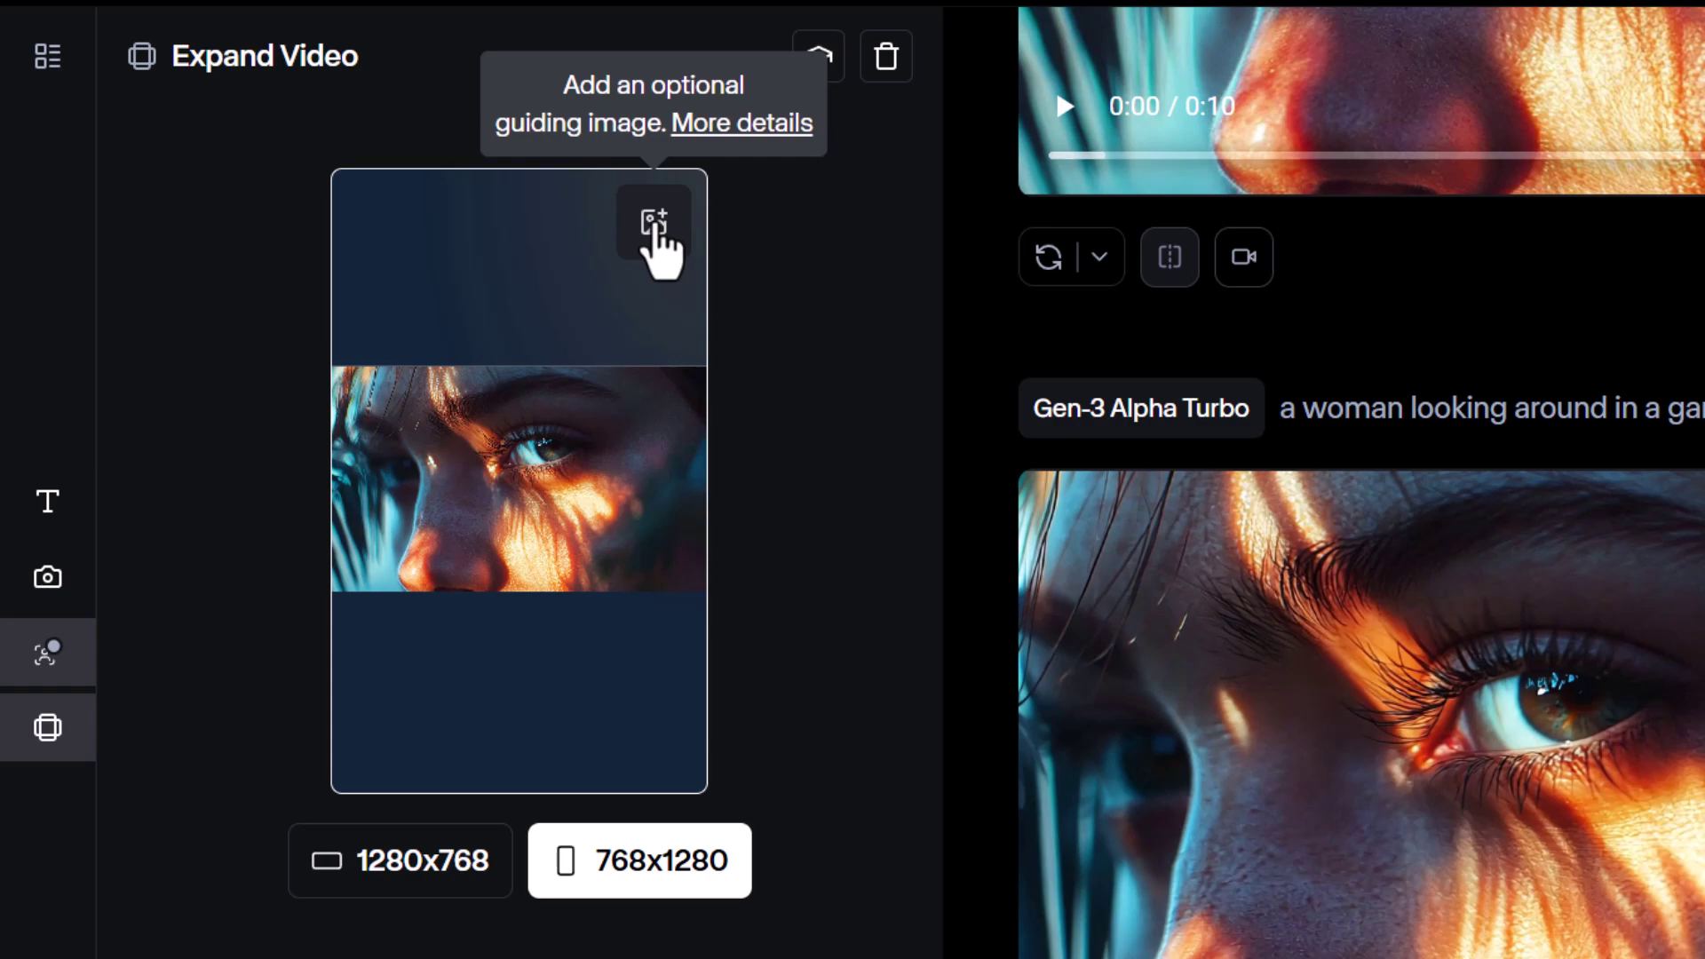
pyautogui.scroll(-4, 700, 533)
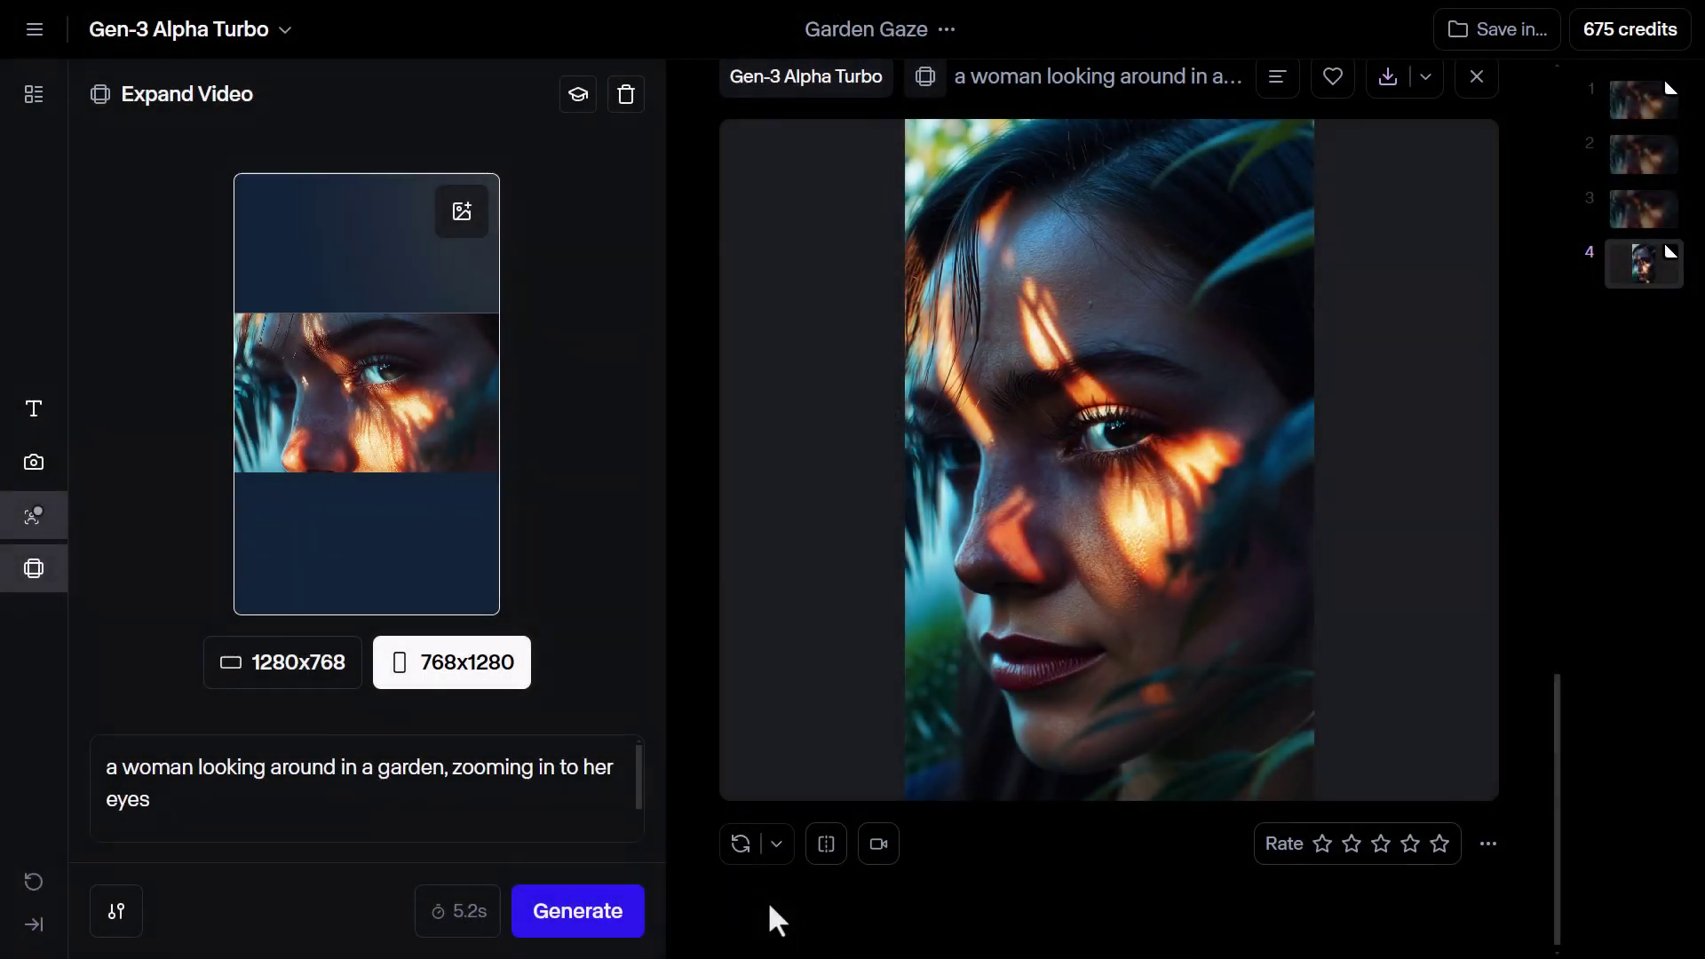
pyautogui.click(772, 840)
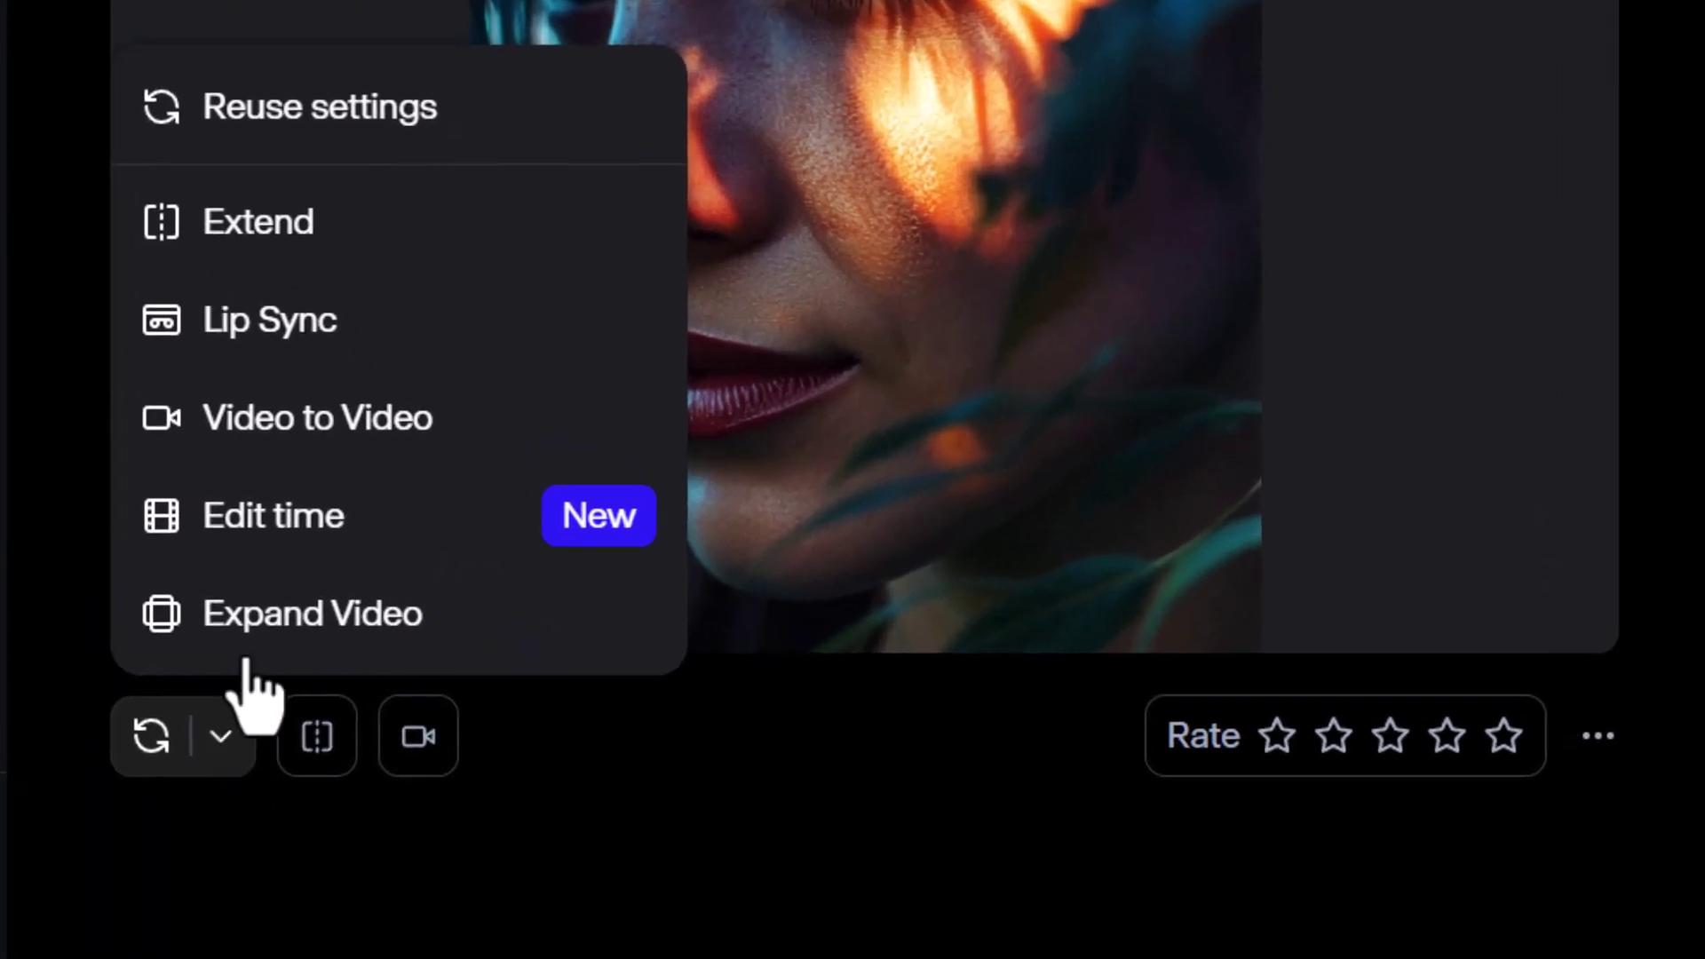
# Extend the eye clip to 15 seconds with a prompt of her eyes opening wide in bright light.
pyautogui.click(266, 621)
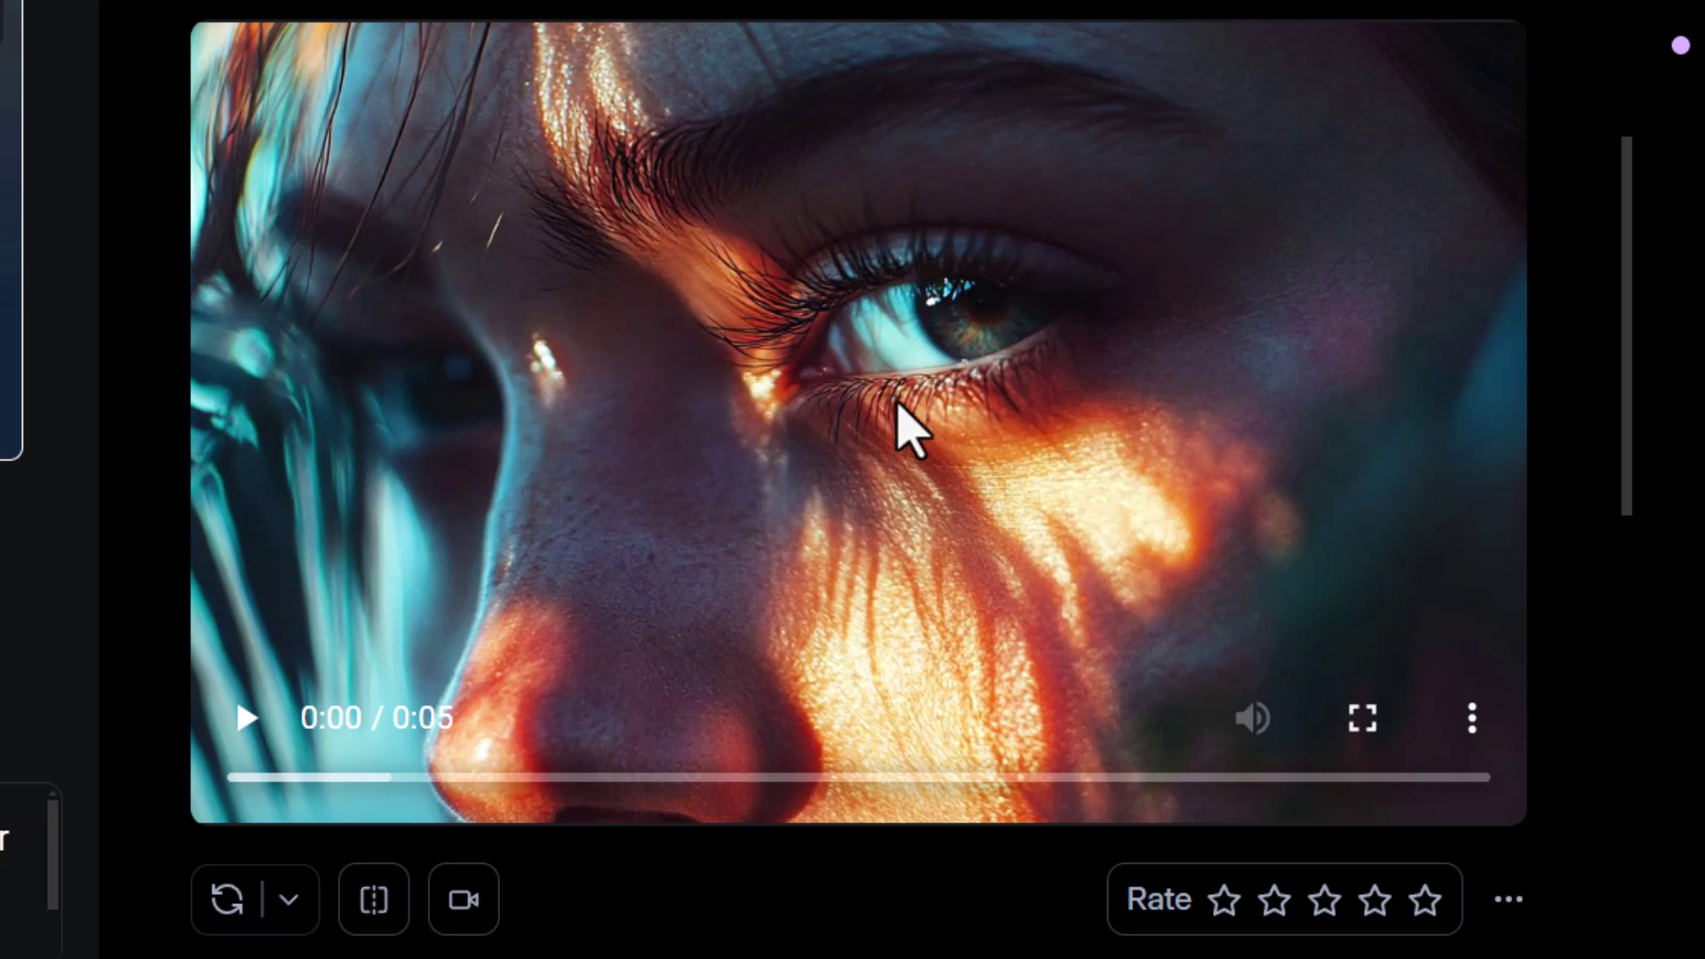
pyautogui.click(289, 902)
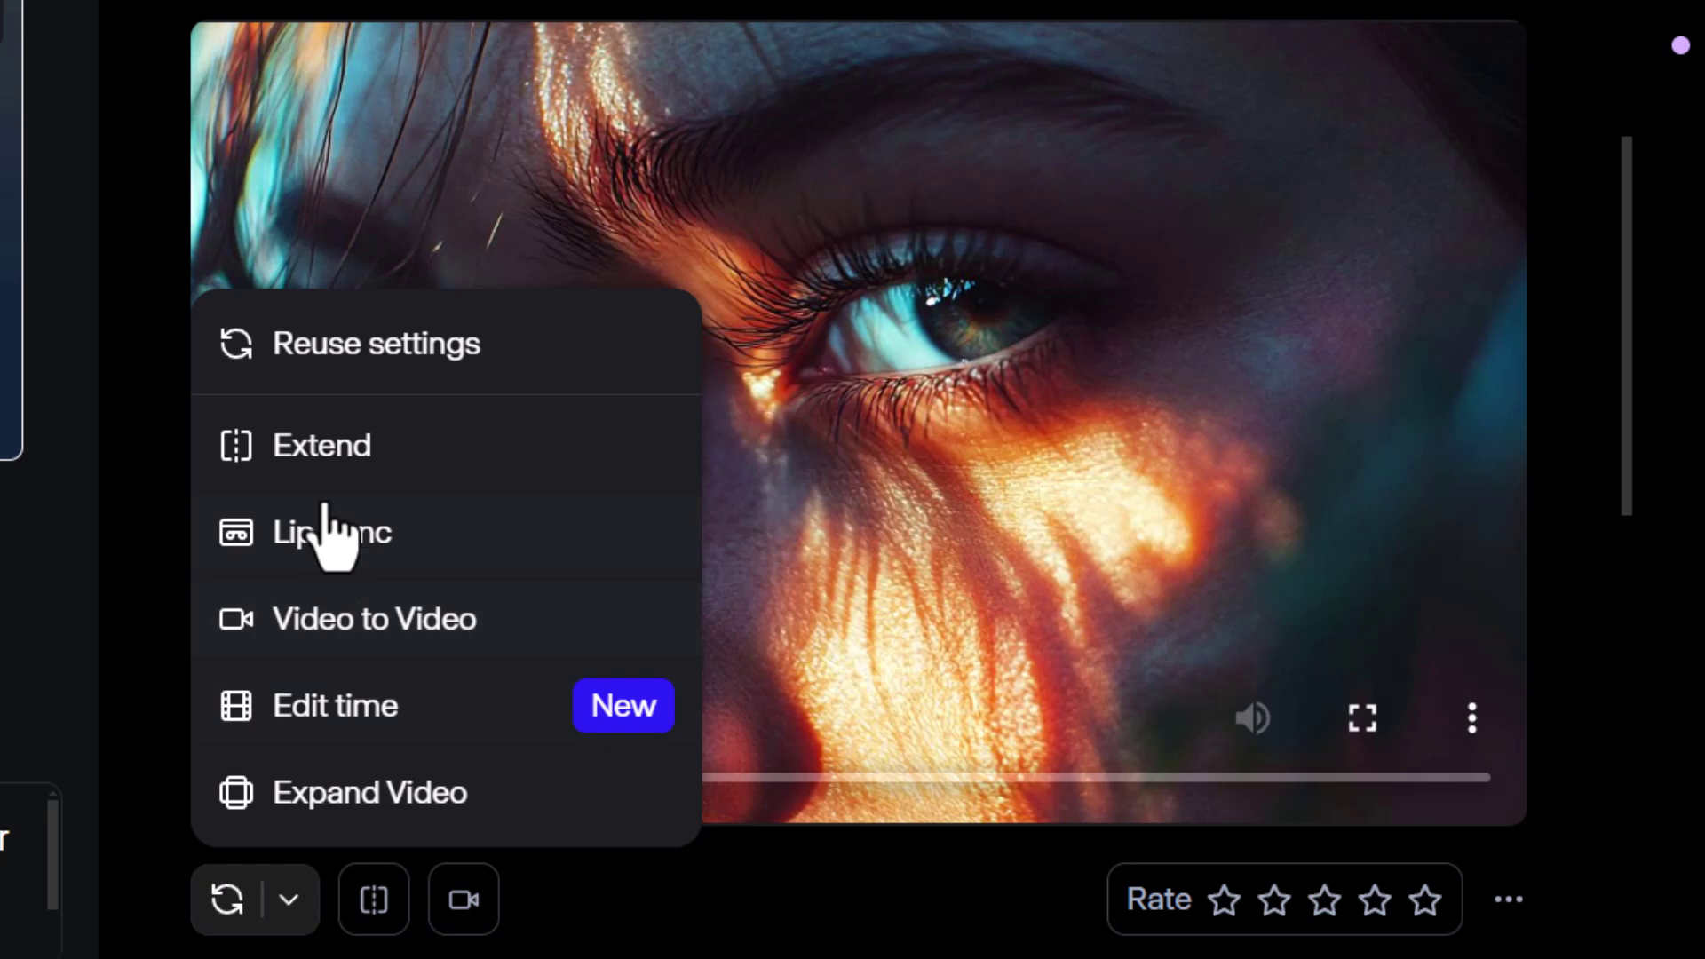
pyautogui.click(263, 457)
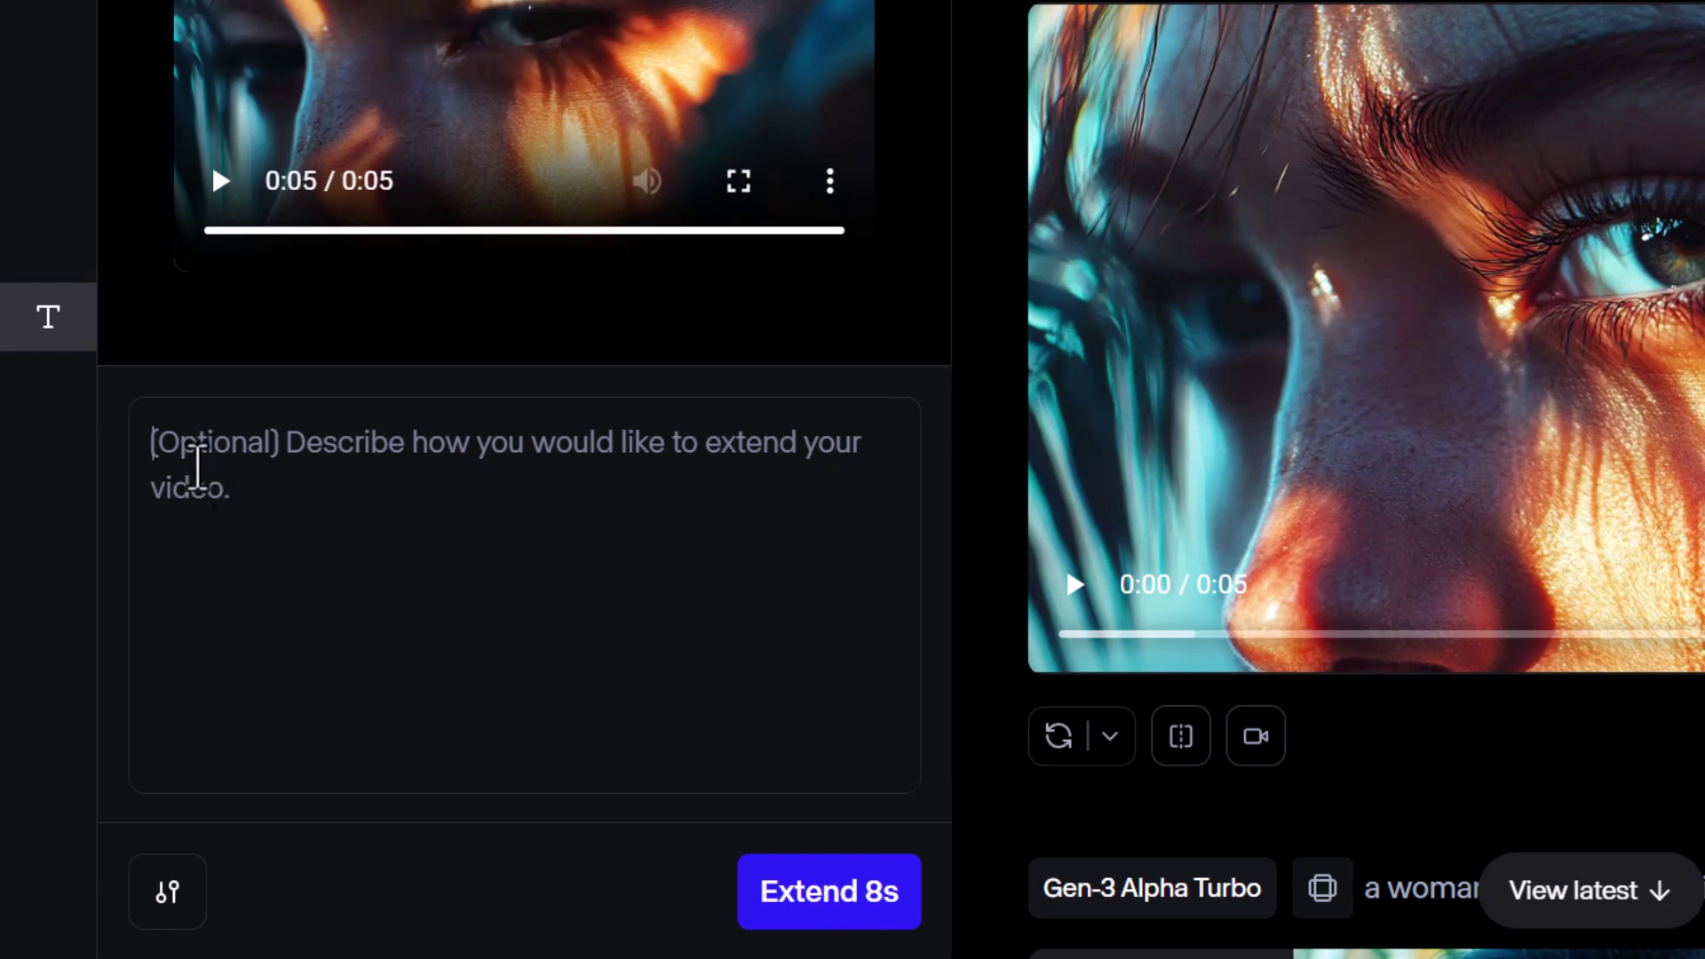
pyautogui.write('eyes open wide in amazement, bright light shines into eyes')
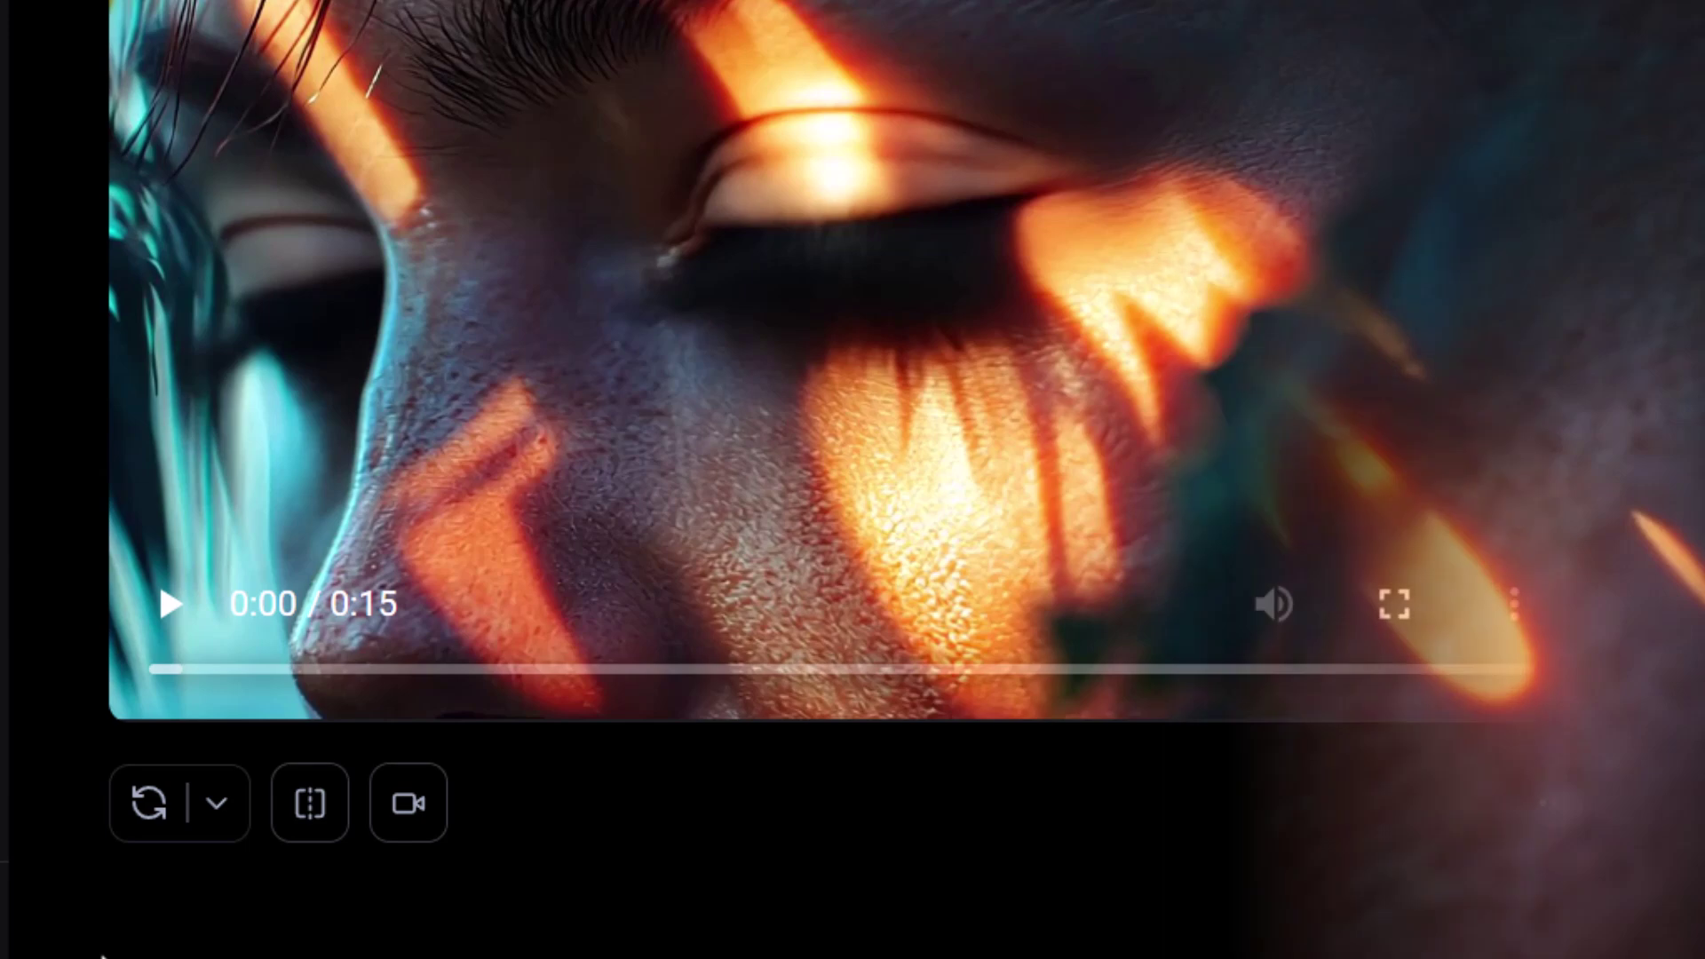
# In Edit time, trim the 15-second clip's end to 14.3 s and set speed to 200%.
pyautogui.click(218, 805)
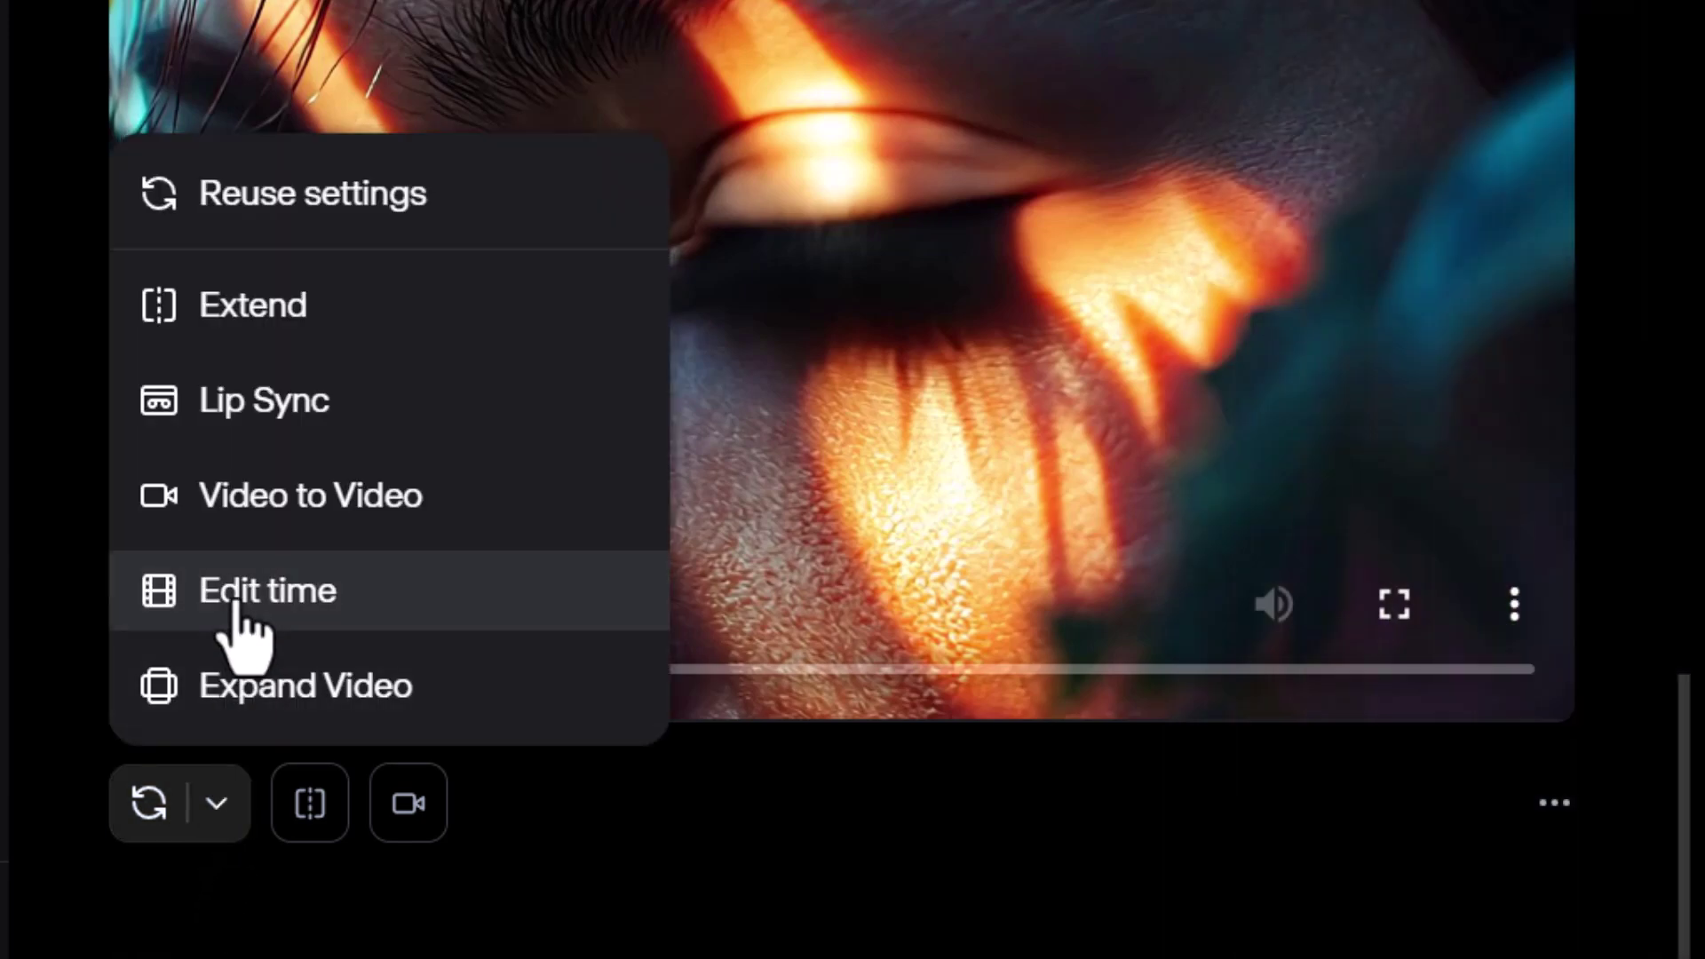
pyautogui.click(265, 606)
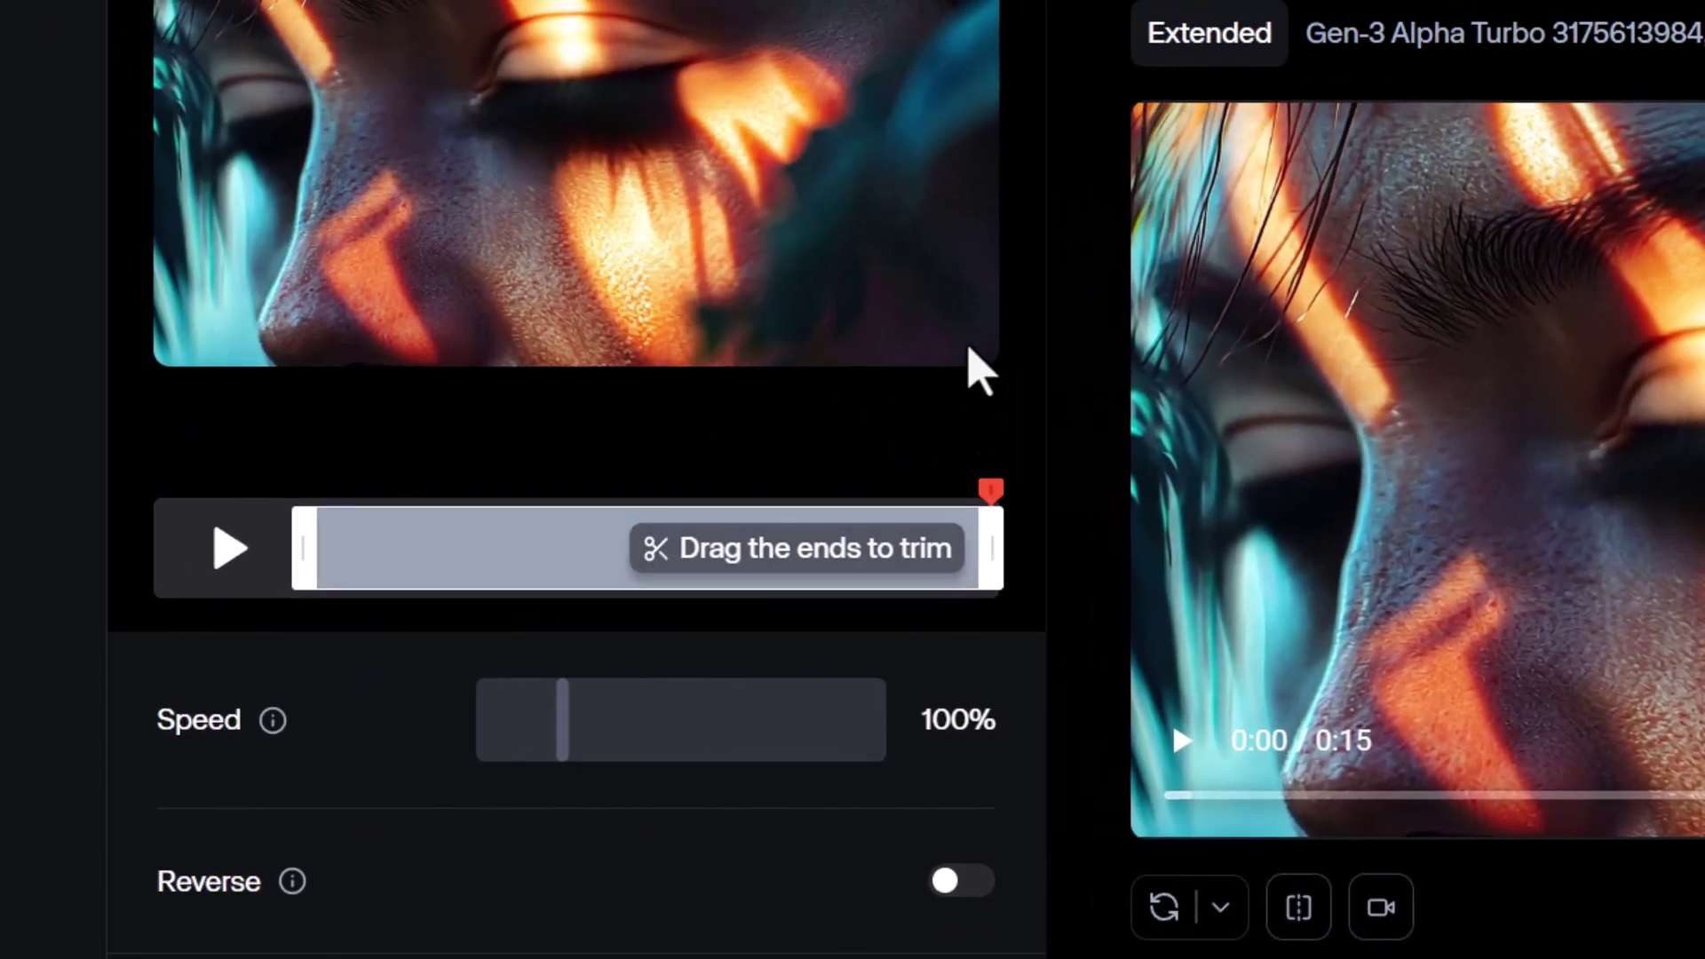
pyautogui.moveTo(991, 493); pyautogui.dragTo(805, 494)
pyautogui.moveTo(984, 551); pyautogui.dragTo(810, 546)
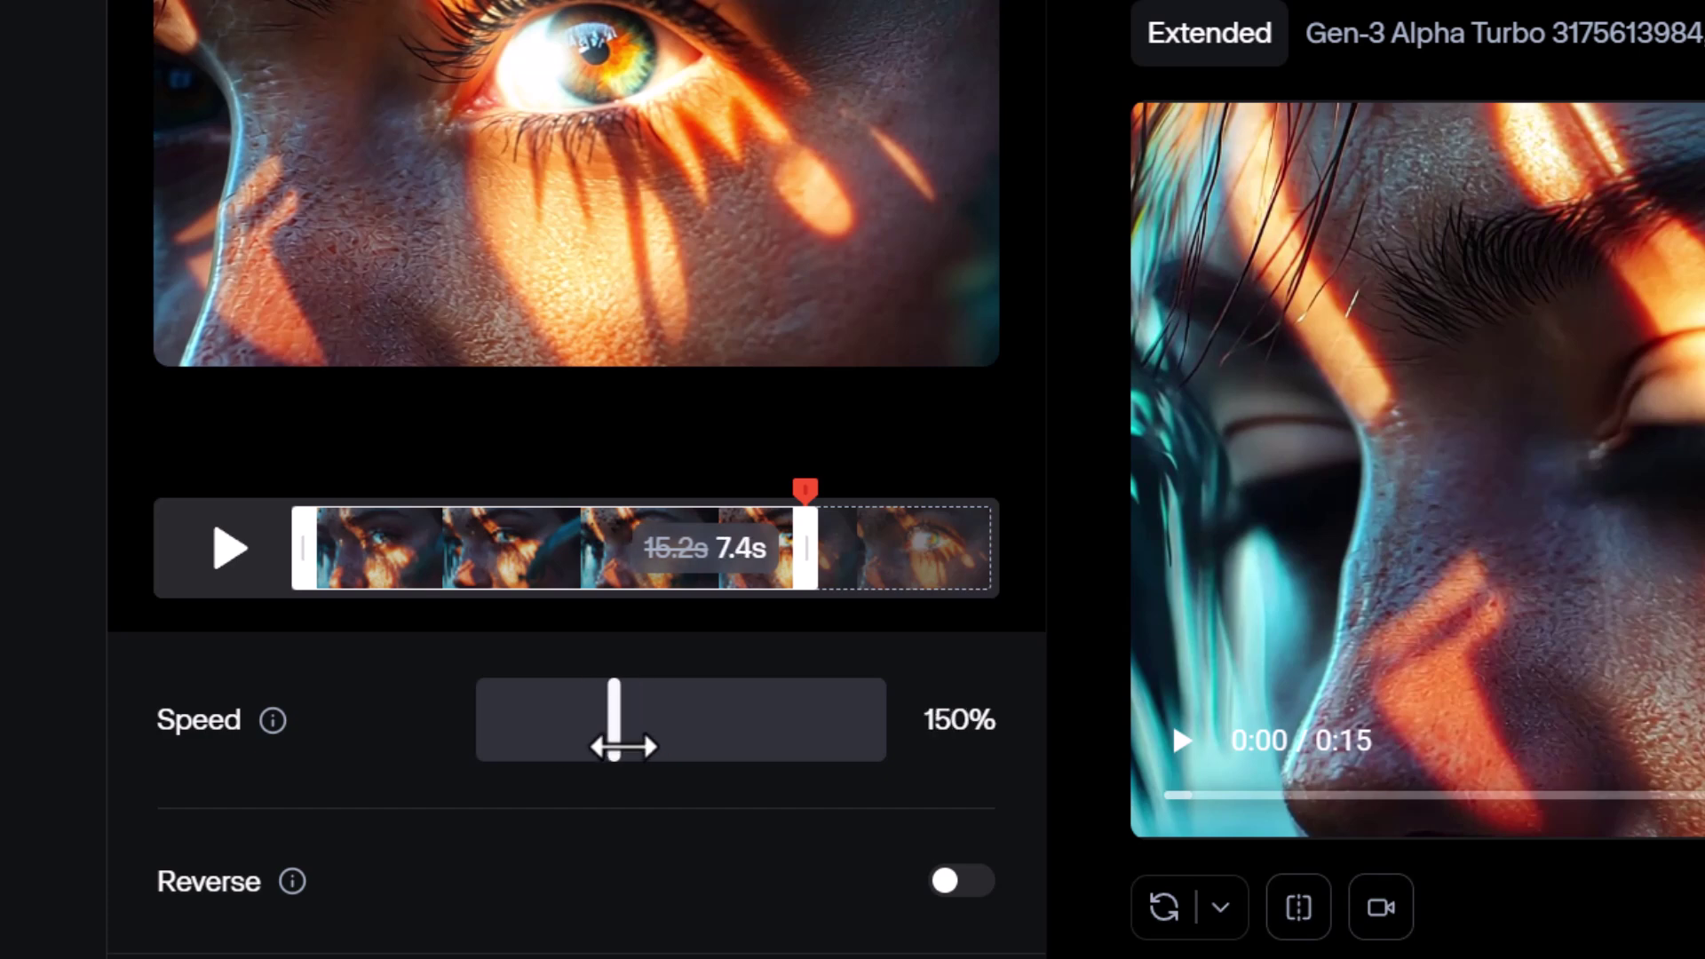
pyautogui.moveTo(535, 745); pyautogui.dragTo(668, 741)
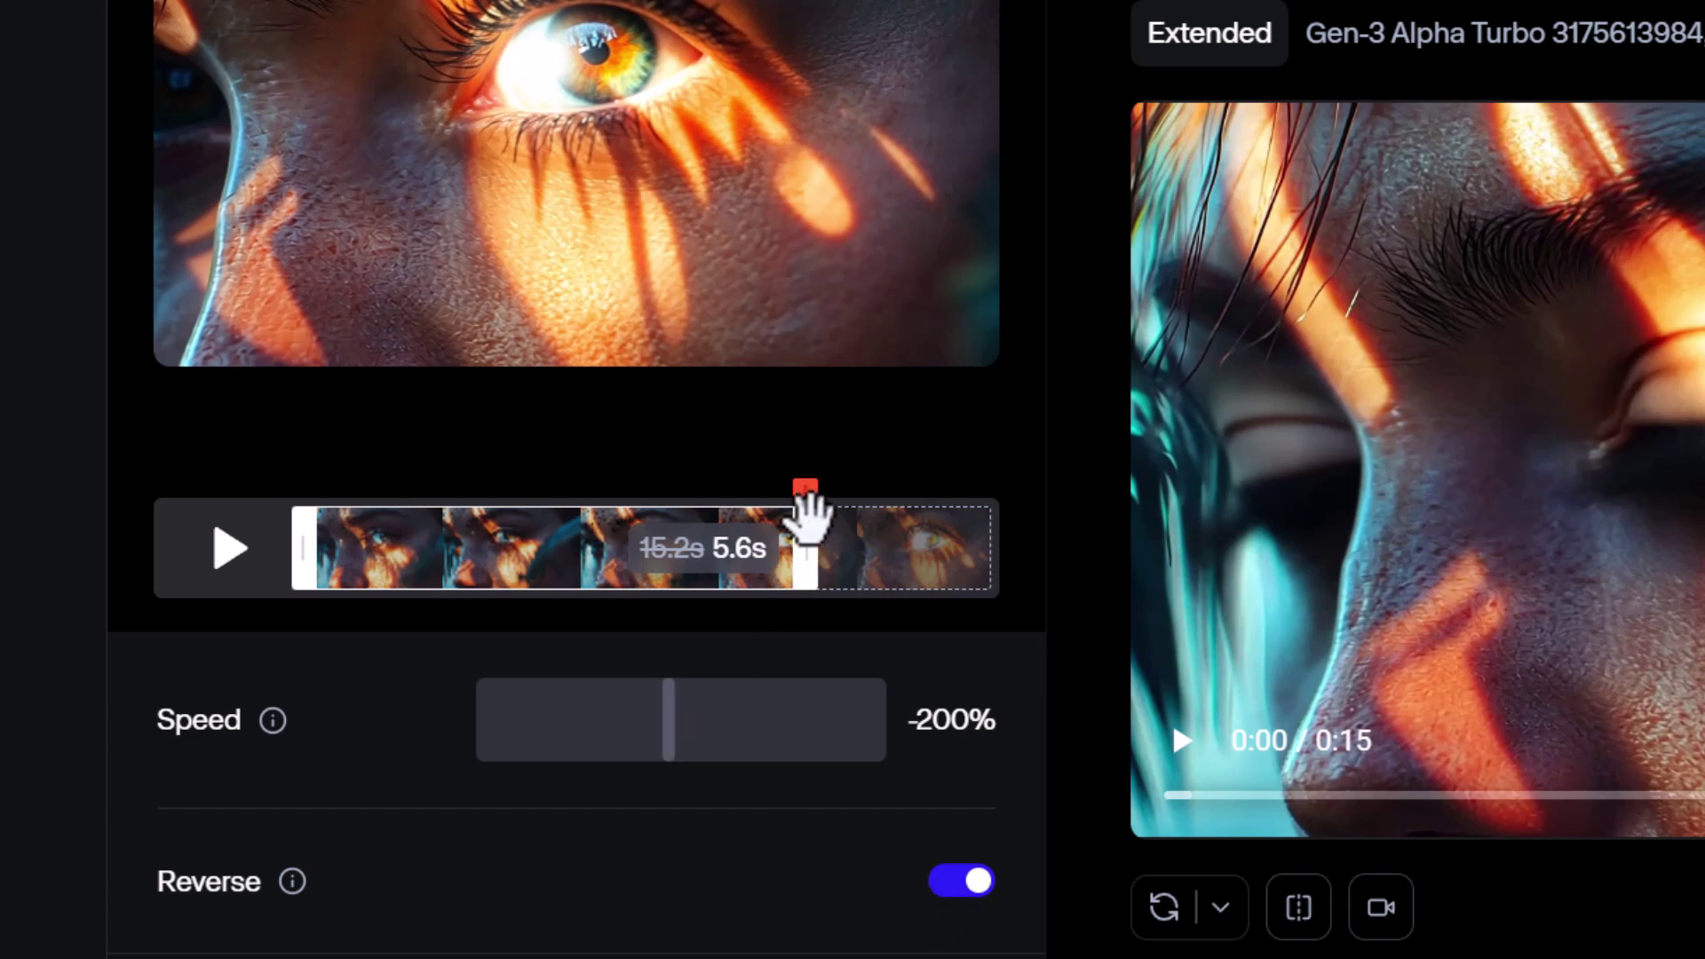
pyautogui.scroll(-2, 937, 914)
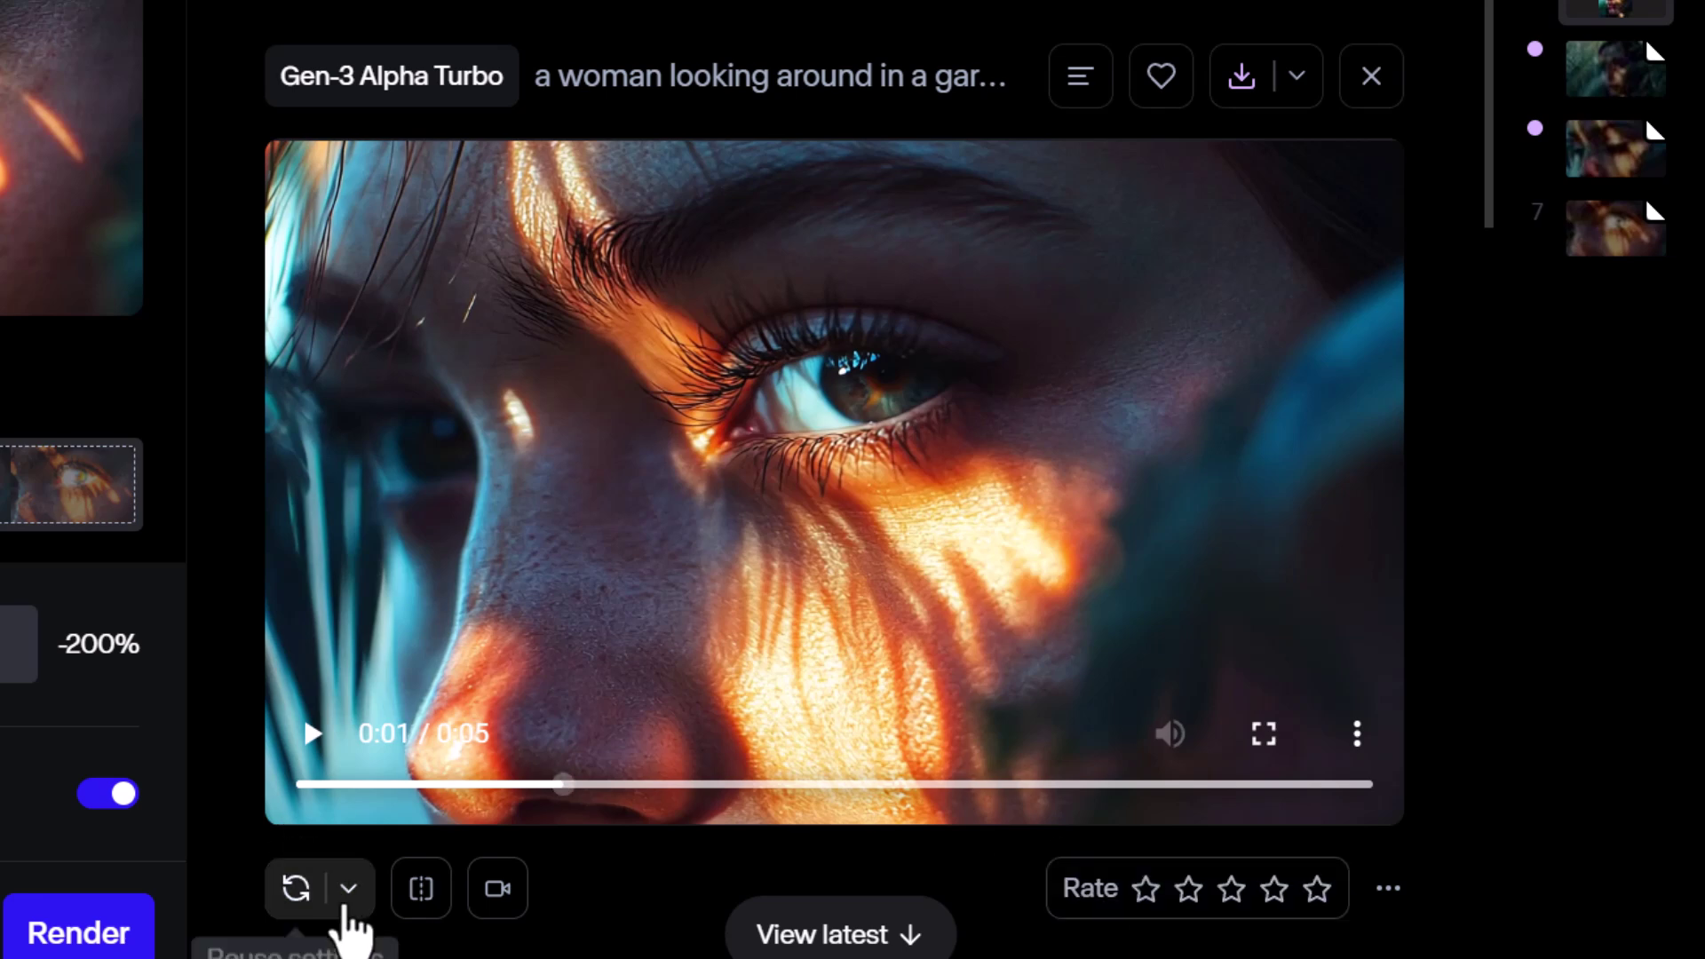
# Restyle the eye clip video-to-video with a prompt for solid black alien eyes and grey skin.
pyautogui.click(349, 895)
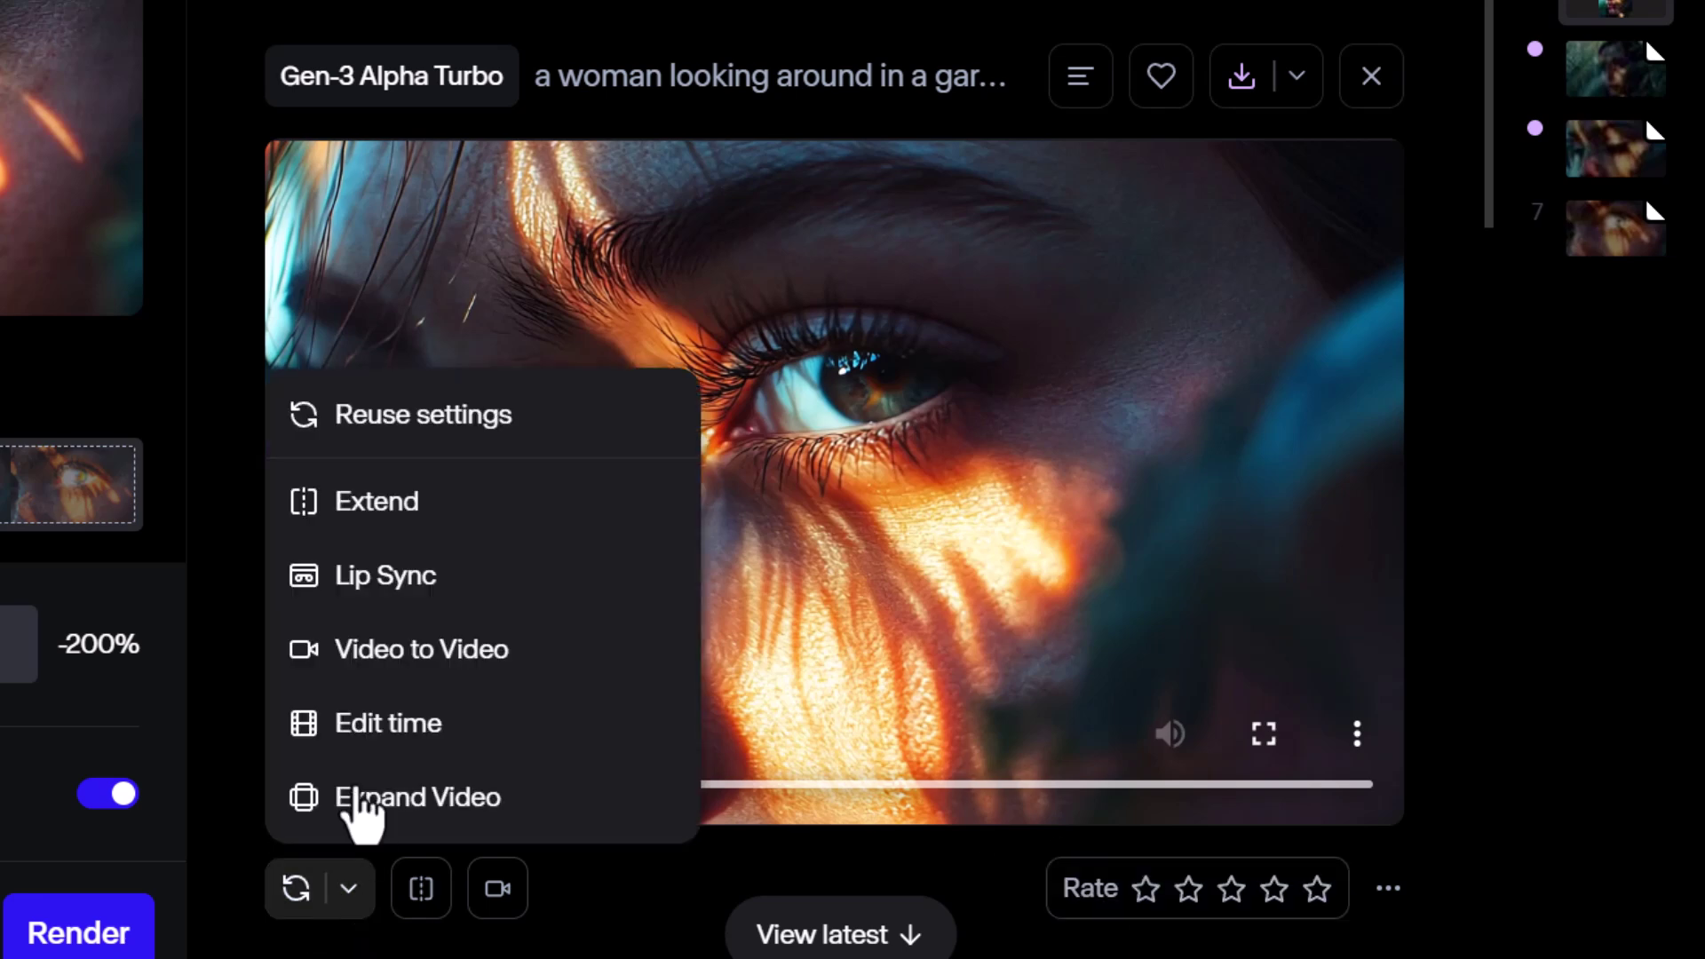
pyautogui.click(444, 659)
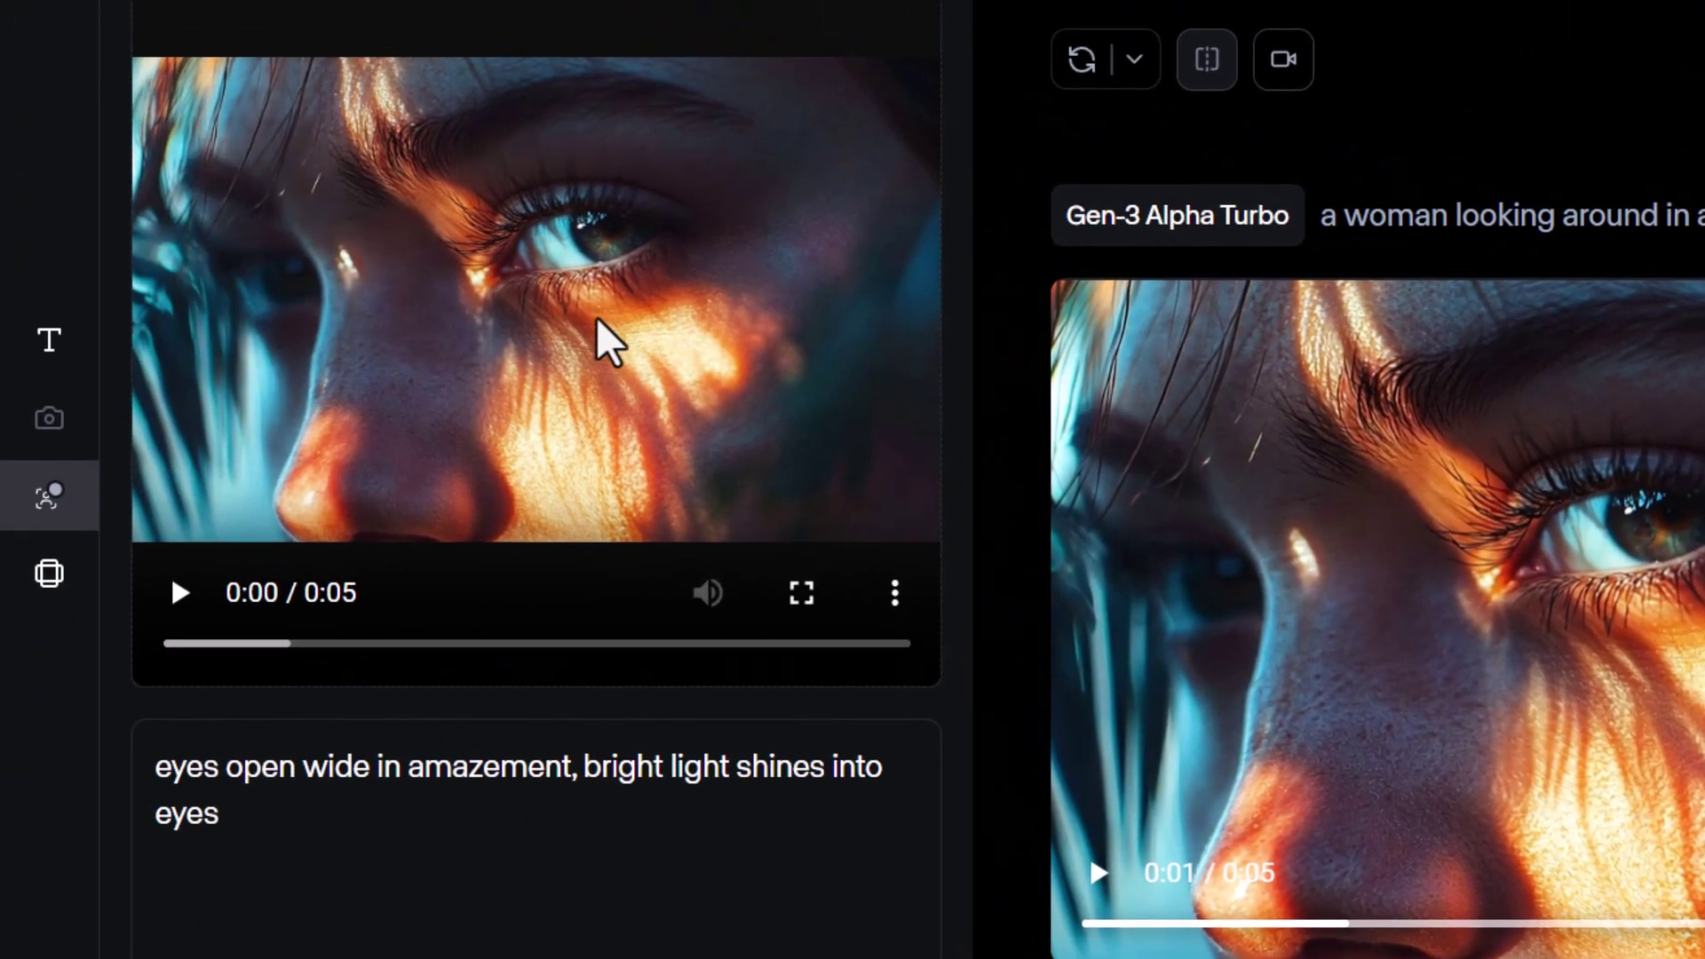
pyautogui.moveTo(334, 852); pyautogui.dragTo(98, 741)
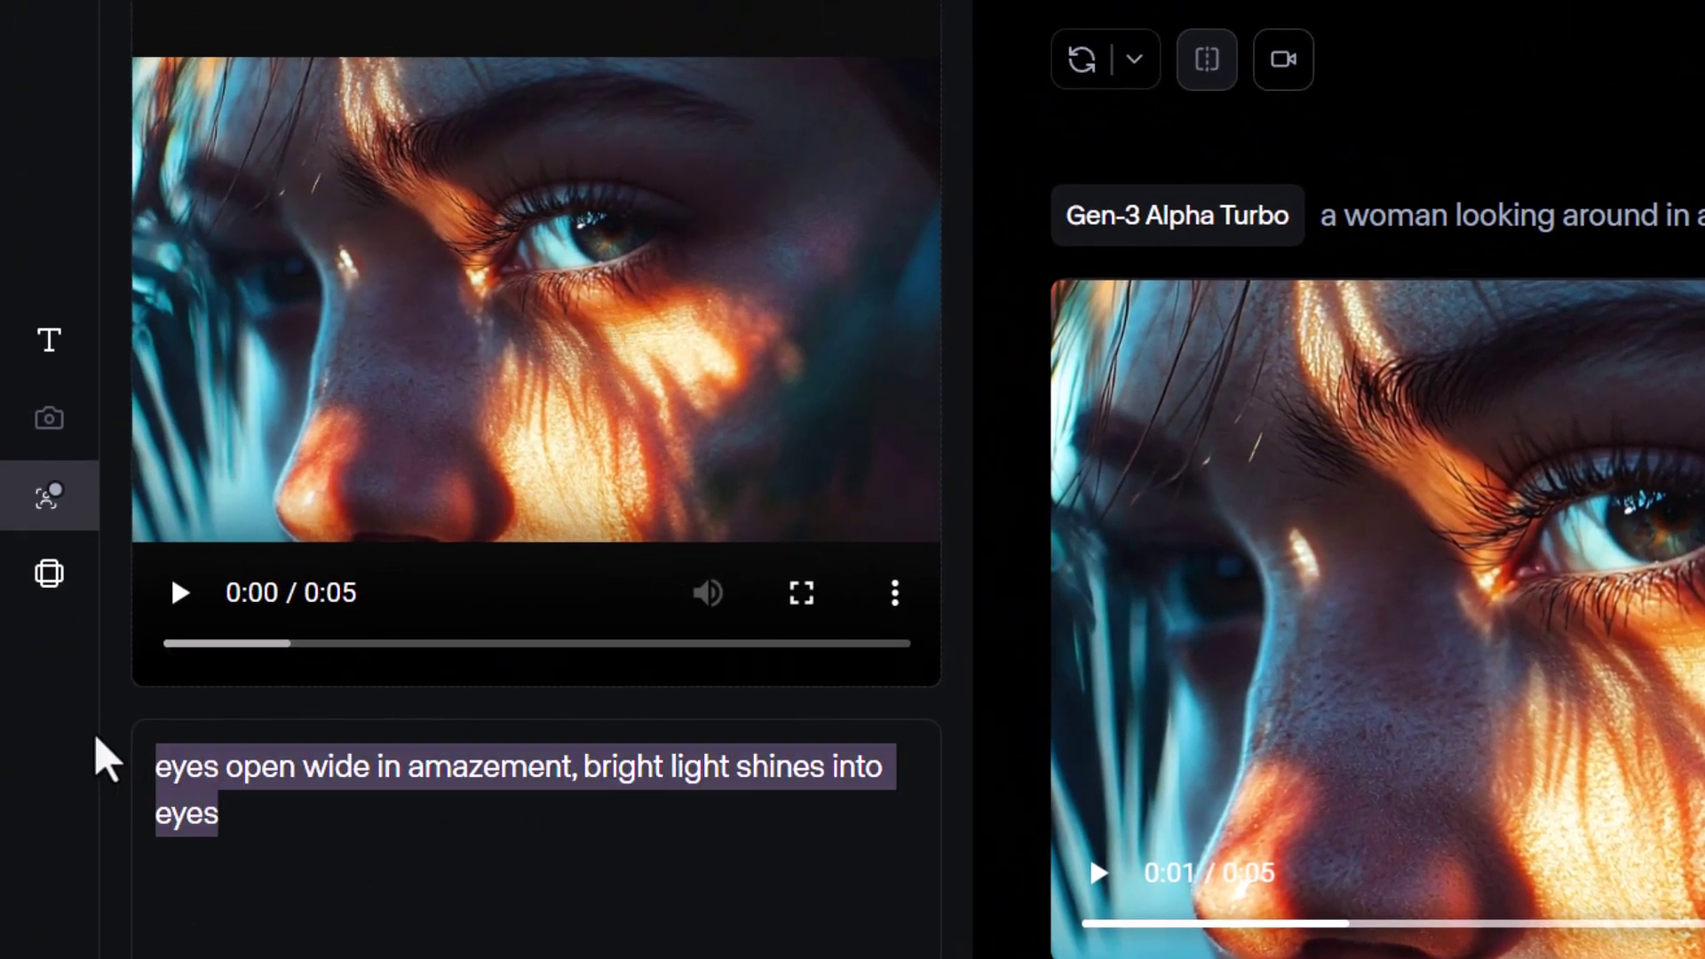
pyautogui.write('looking into alien eyes, solid black eyes, gray skin, looking around')
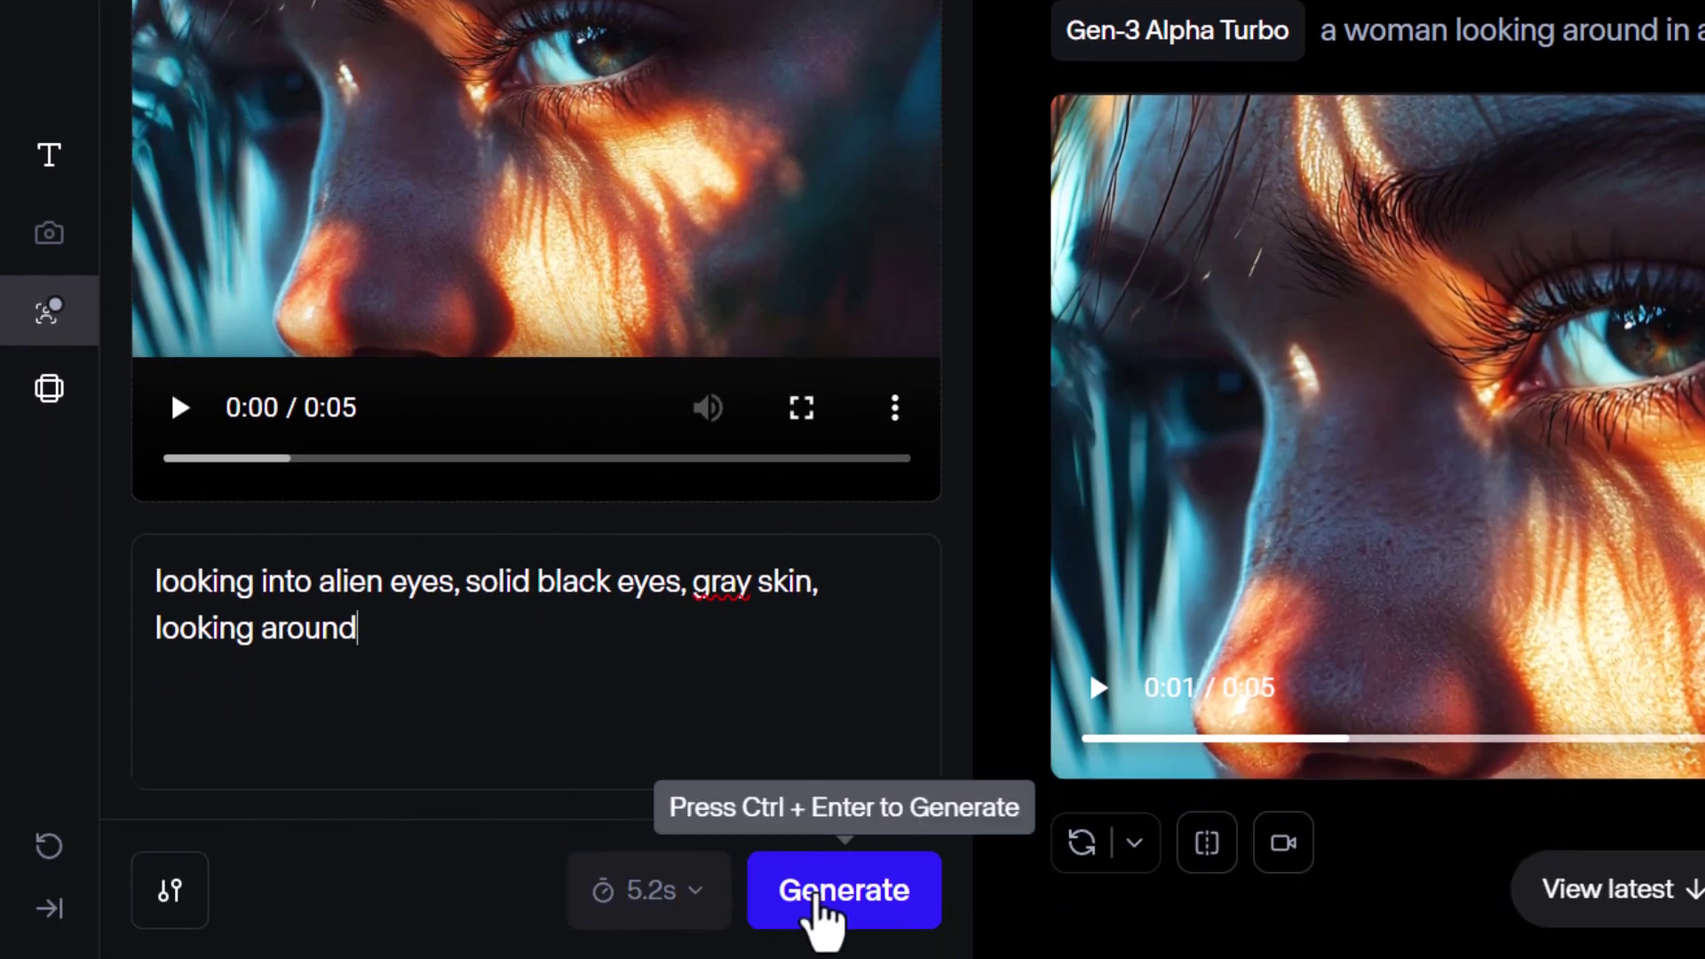
pyautogui.click(817, 897)
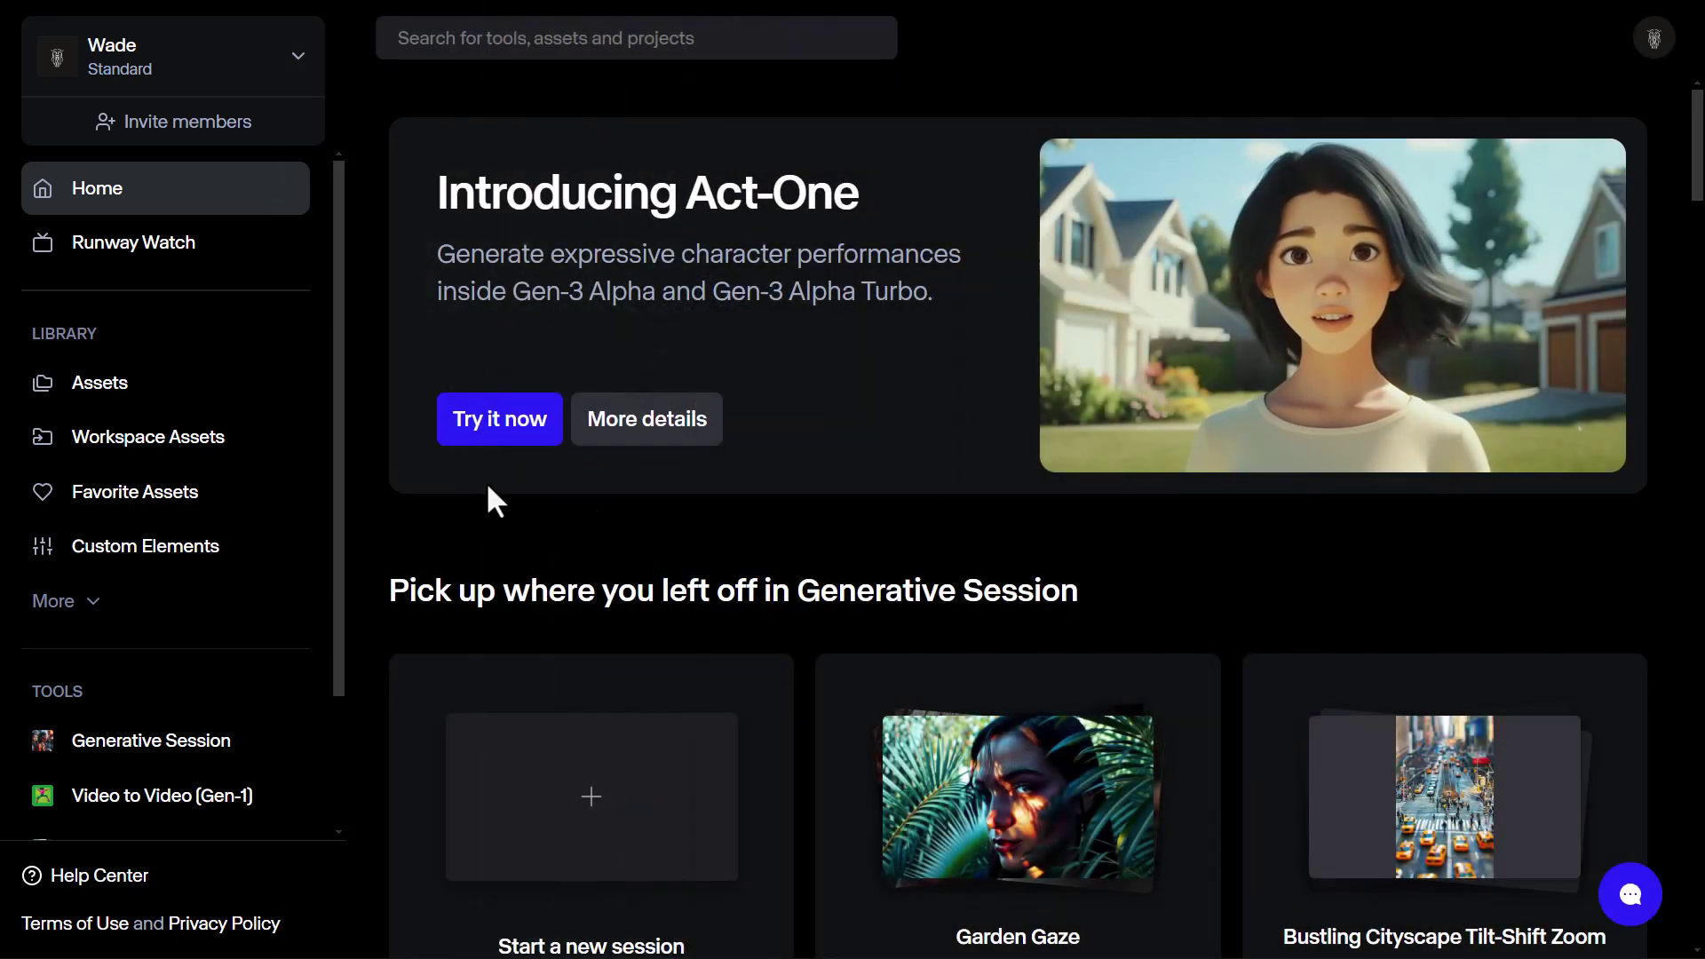
# Browse the All Tools grid, from Remove Background and Text to Image through Subtitles and Motion Tracking.
pyautogui.scroll(-2, 193, 443)
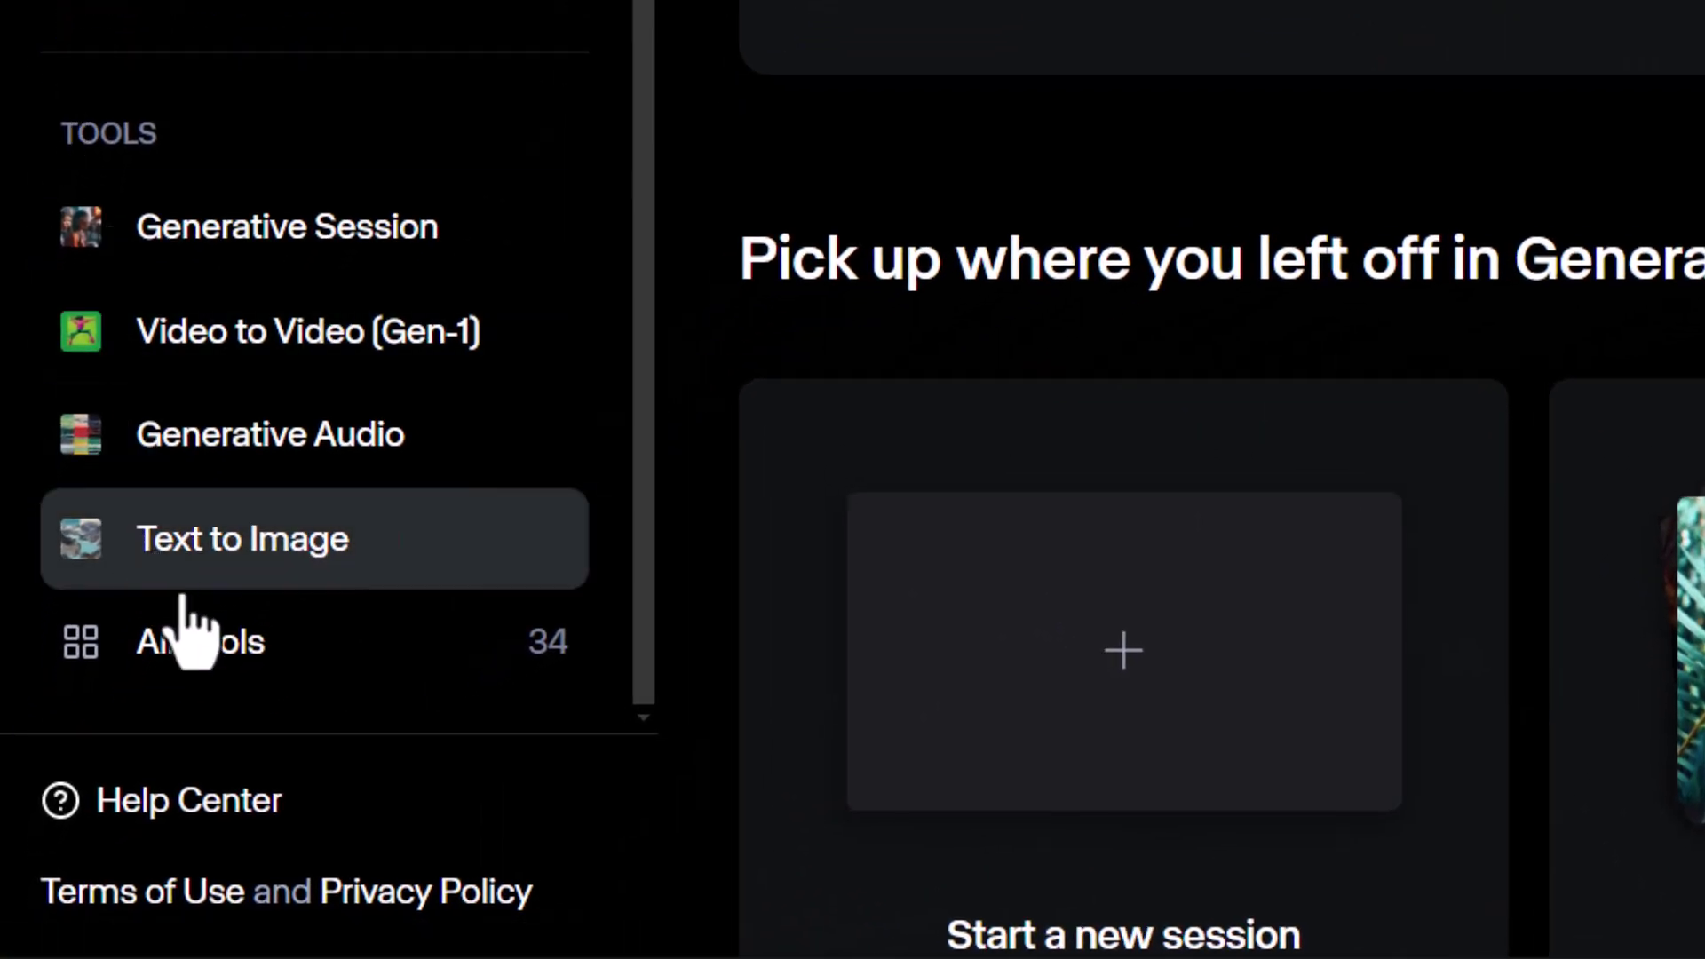
pyautogui.click(224, 657)
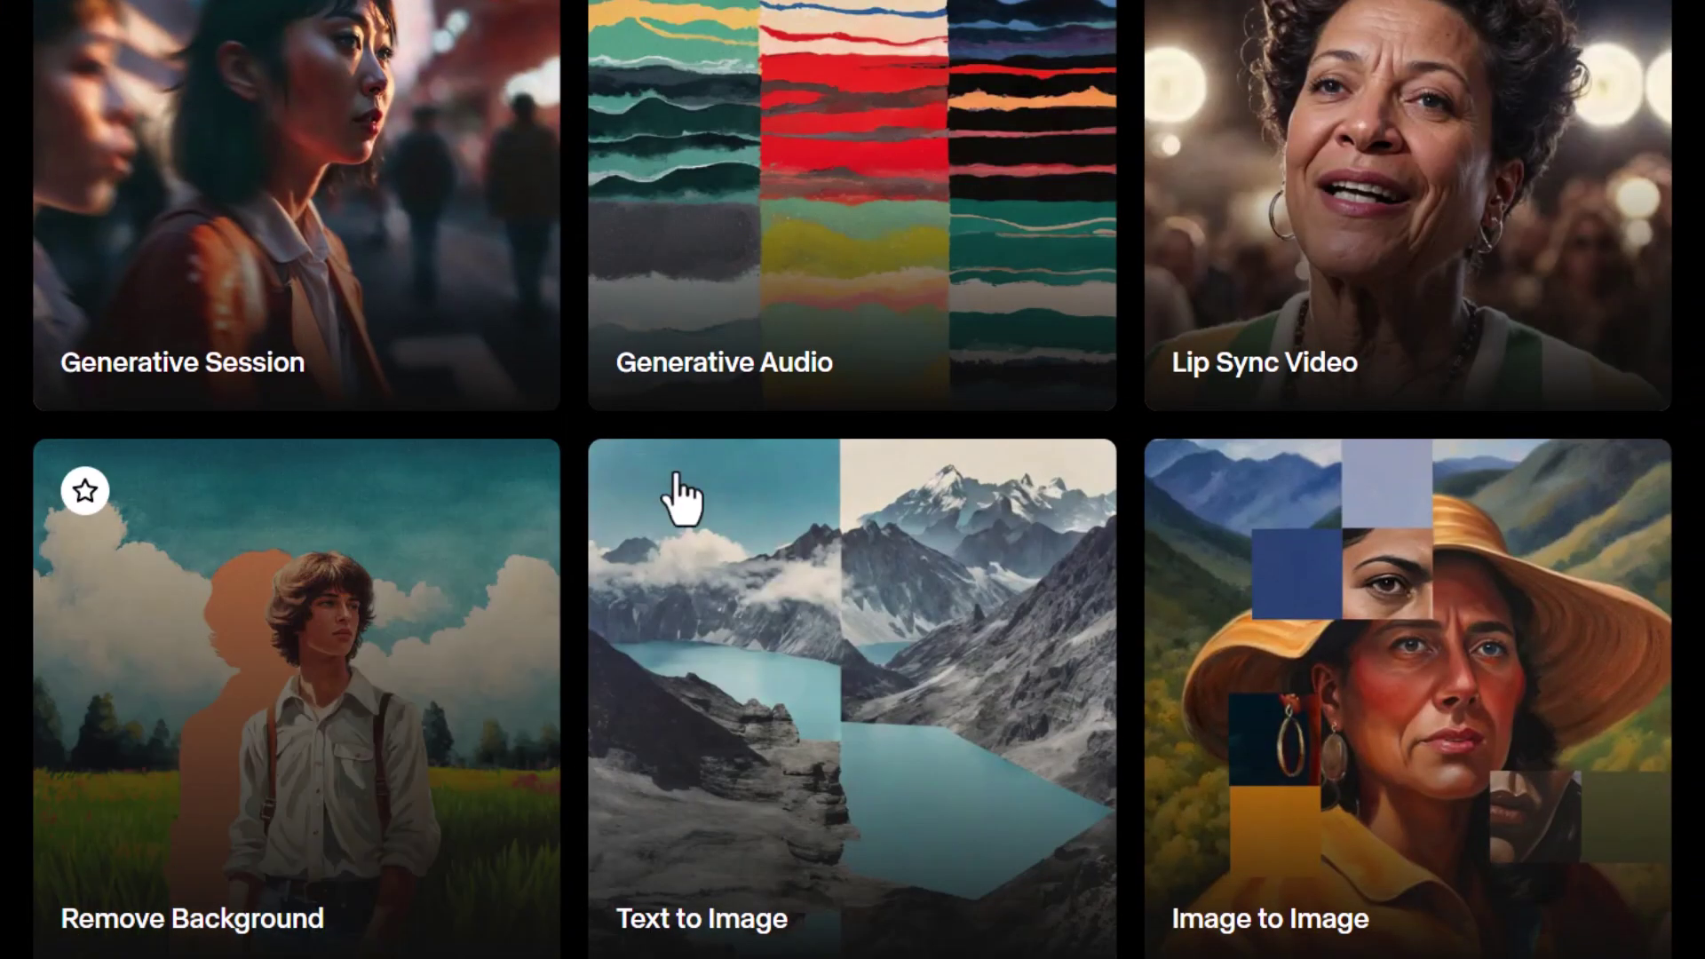
pyautogui.scroll(-3, 620, 647)
pyautogui.scroll(-8, 616, 630)
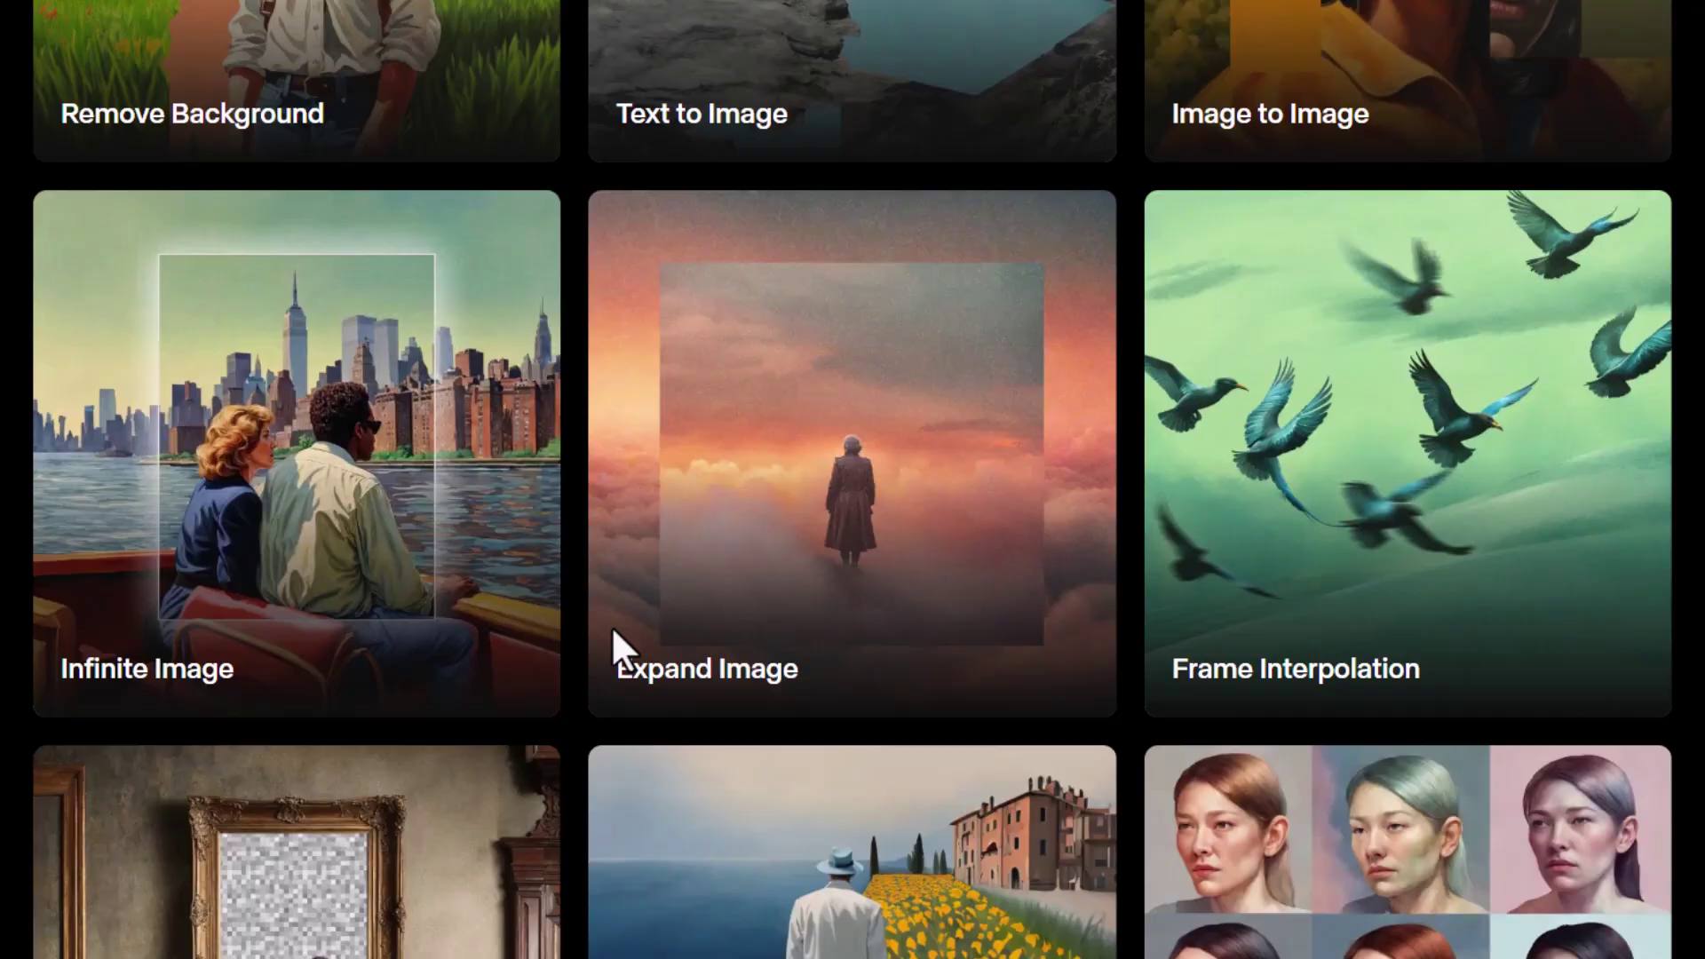
pyautogui.scroll(-4, 612, 635)
pyautogui.scroll(-5, 619, 657)
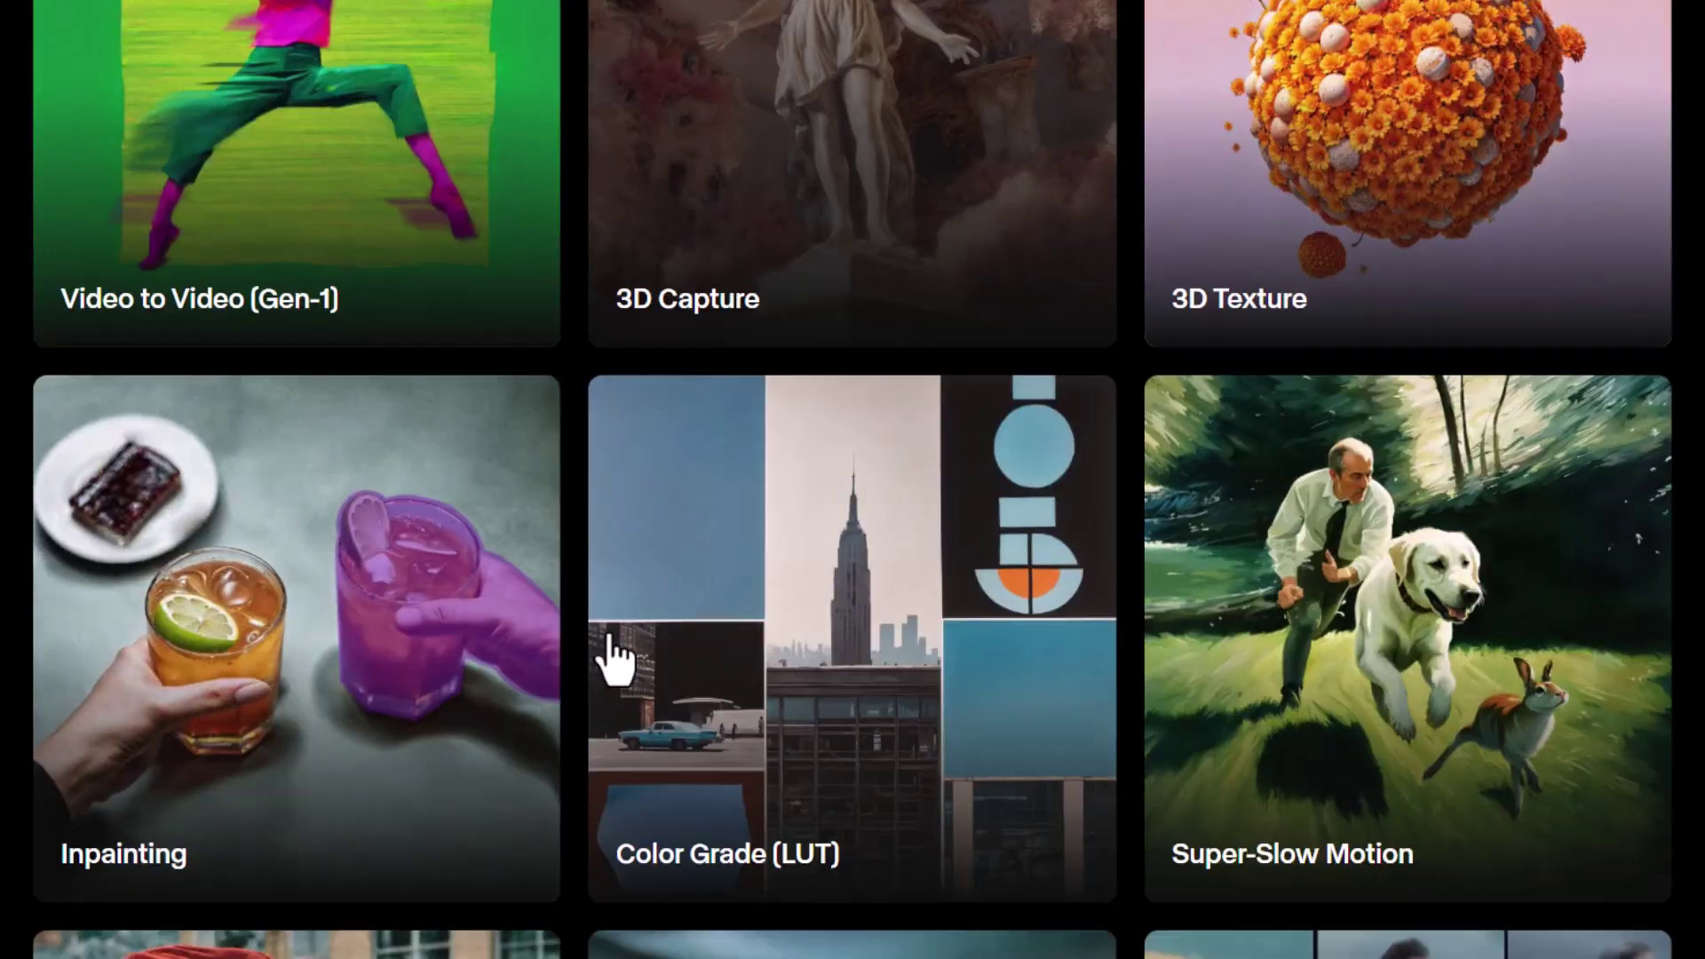
pyautogui.scroll(-3, 476, 639)
pyautogui.scroll(-8, 465, 571)
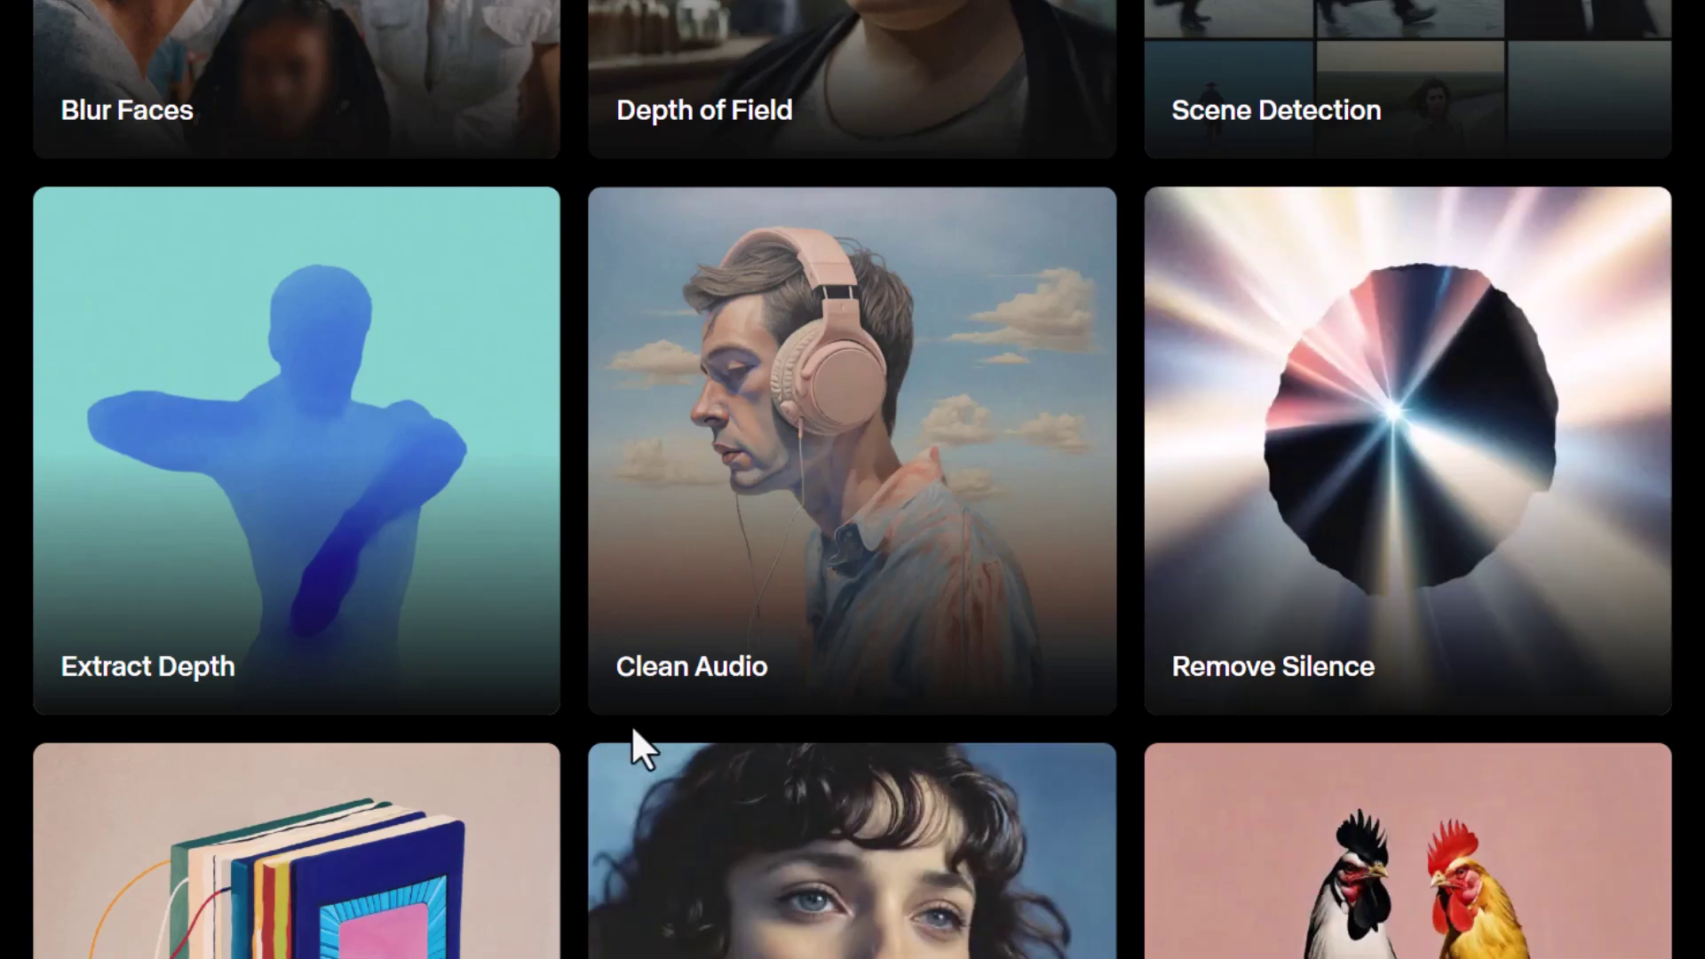
pyautogui.scroll(-4, 633, 730)
pyautogui.scroll(-3, 924, 617)
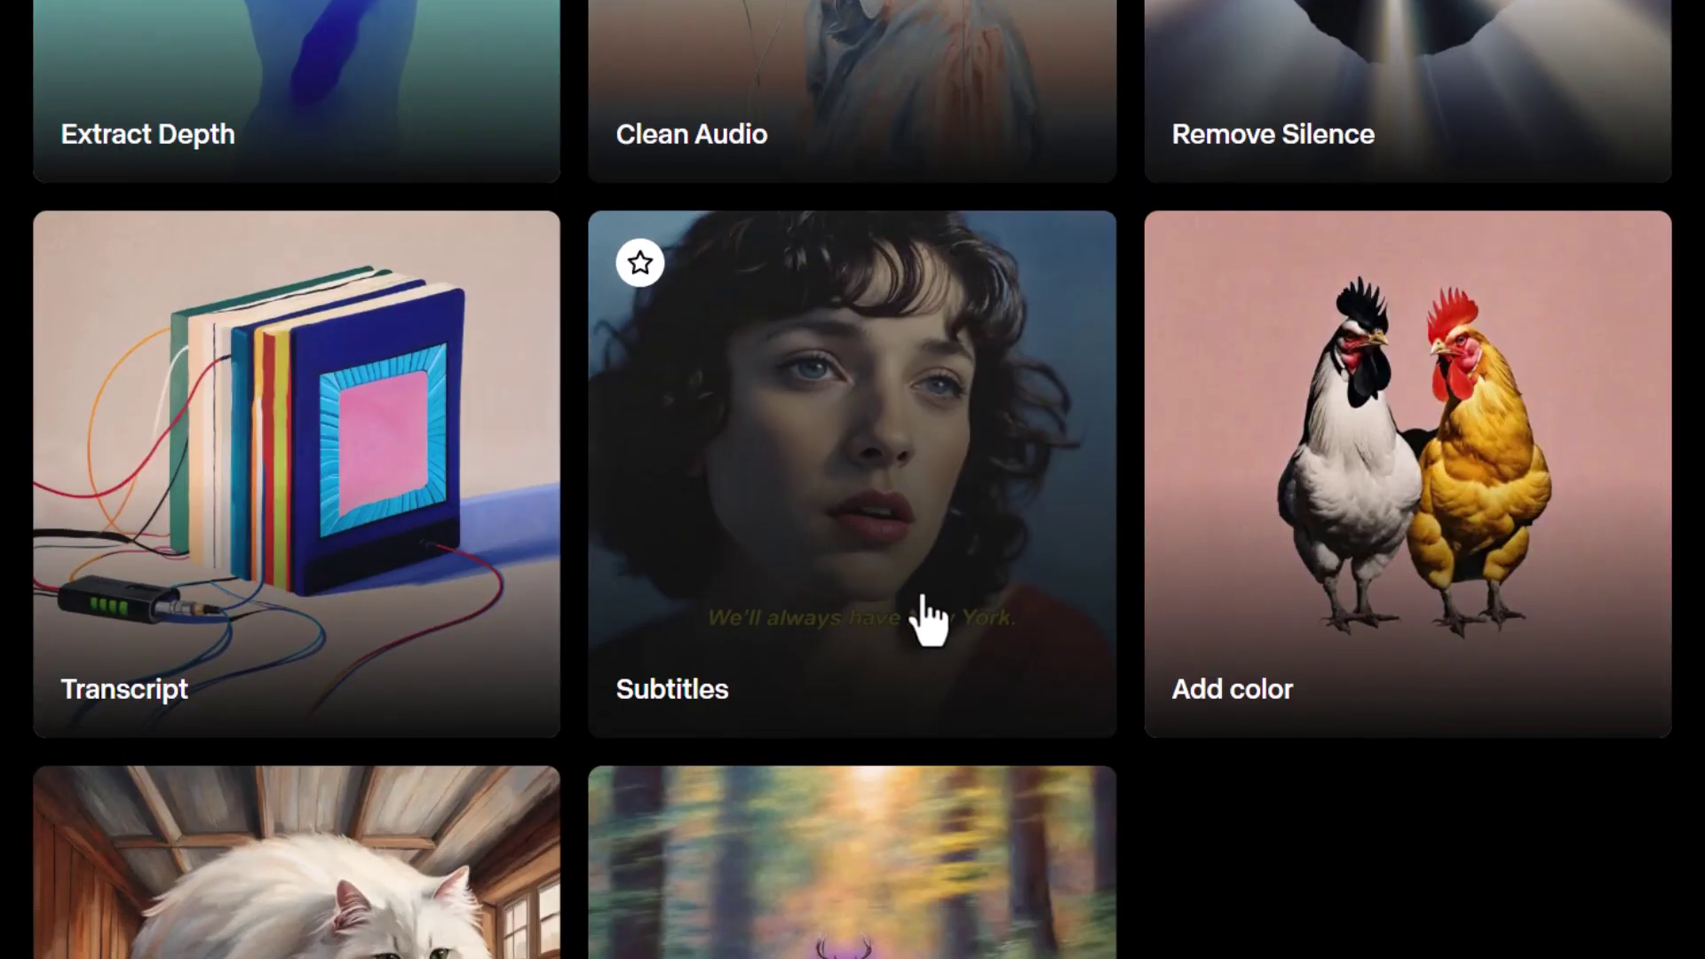
pyautogui.scroll(-1, 520, 690)
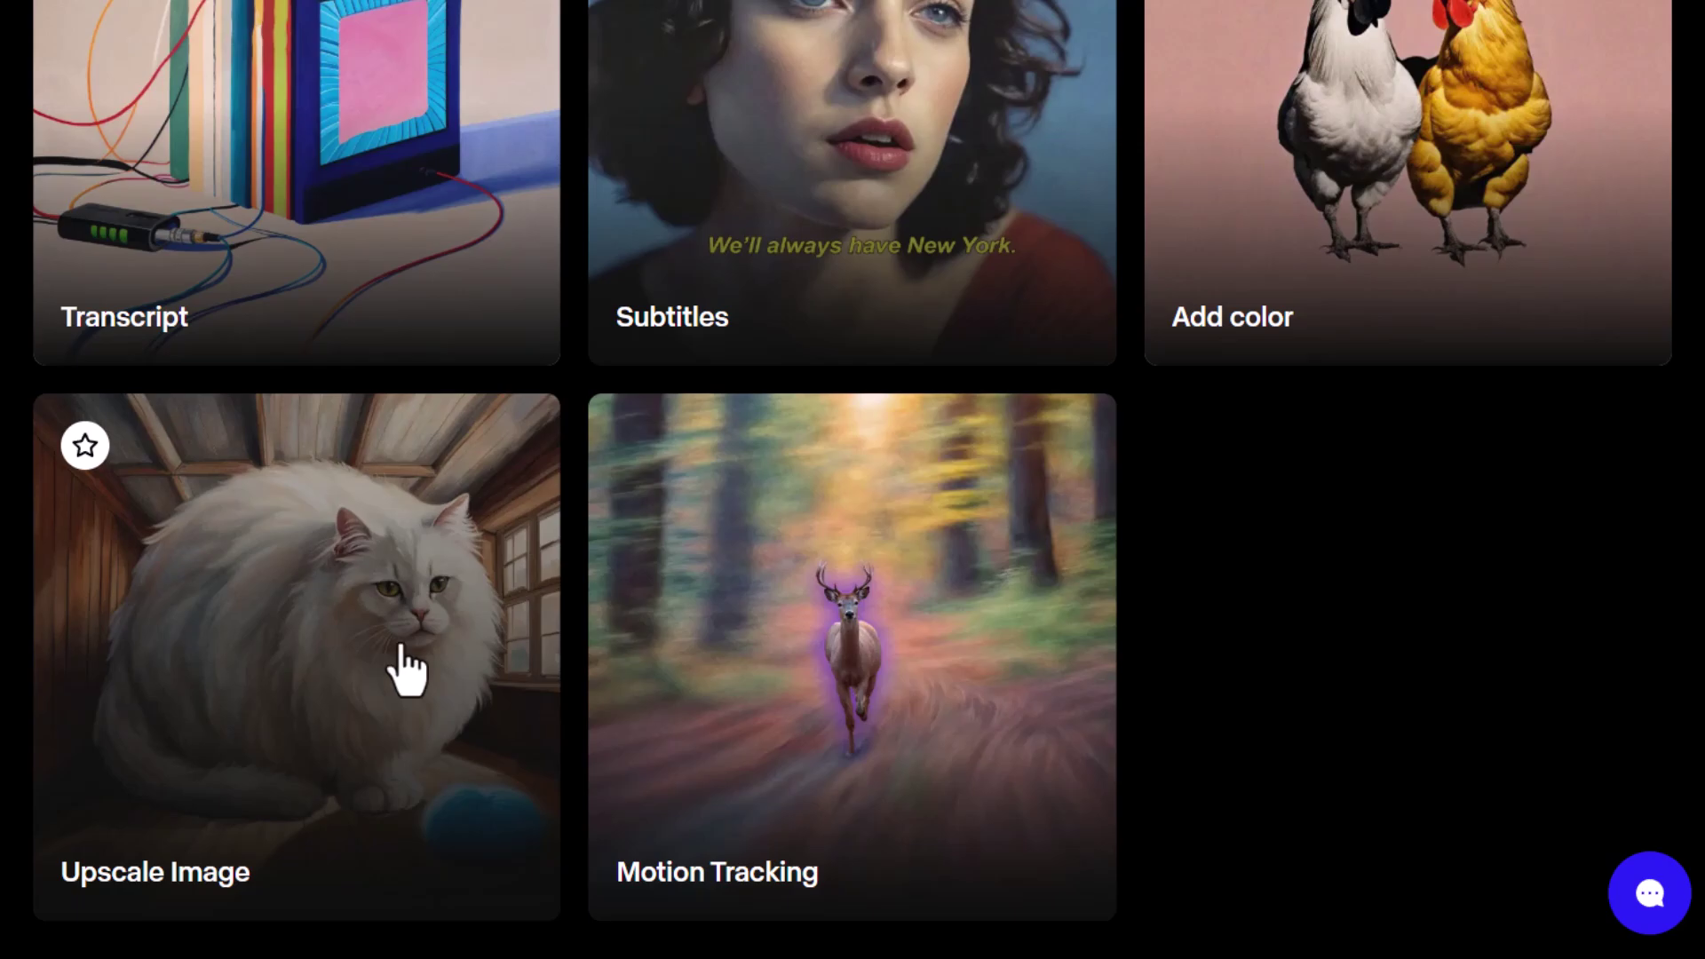
pyautogui.scroll(15, 422, 567)
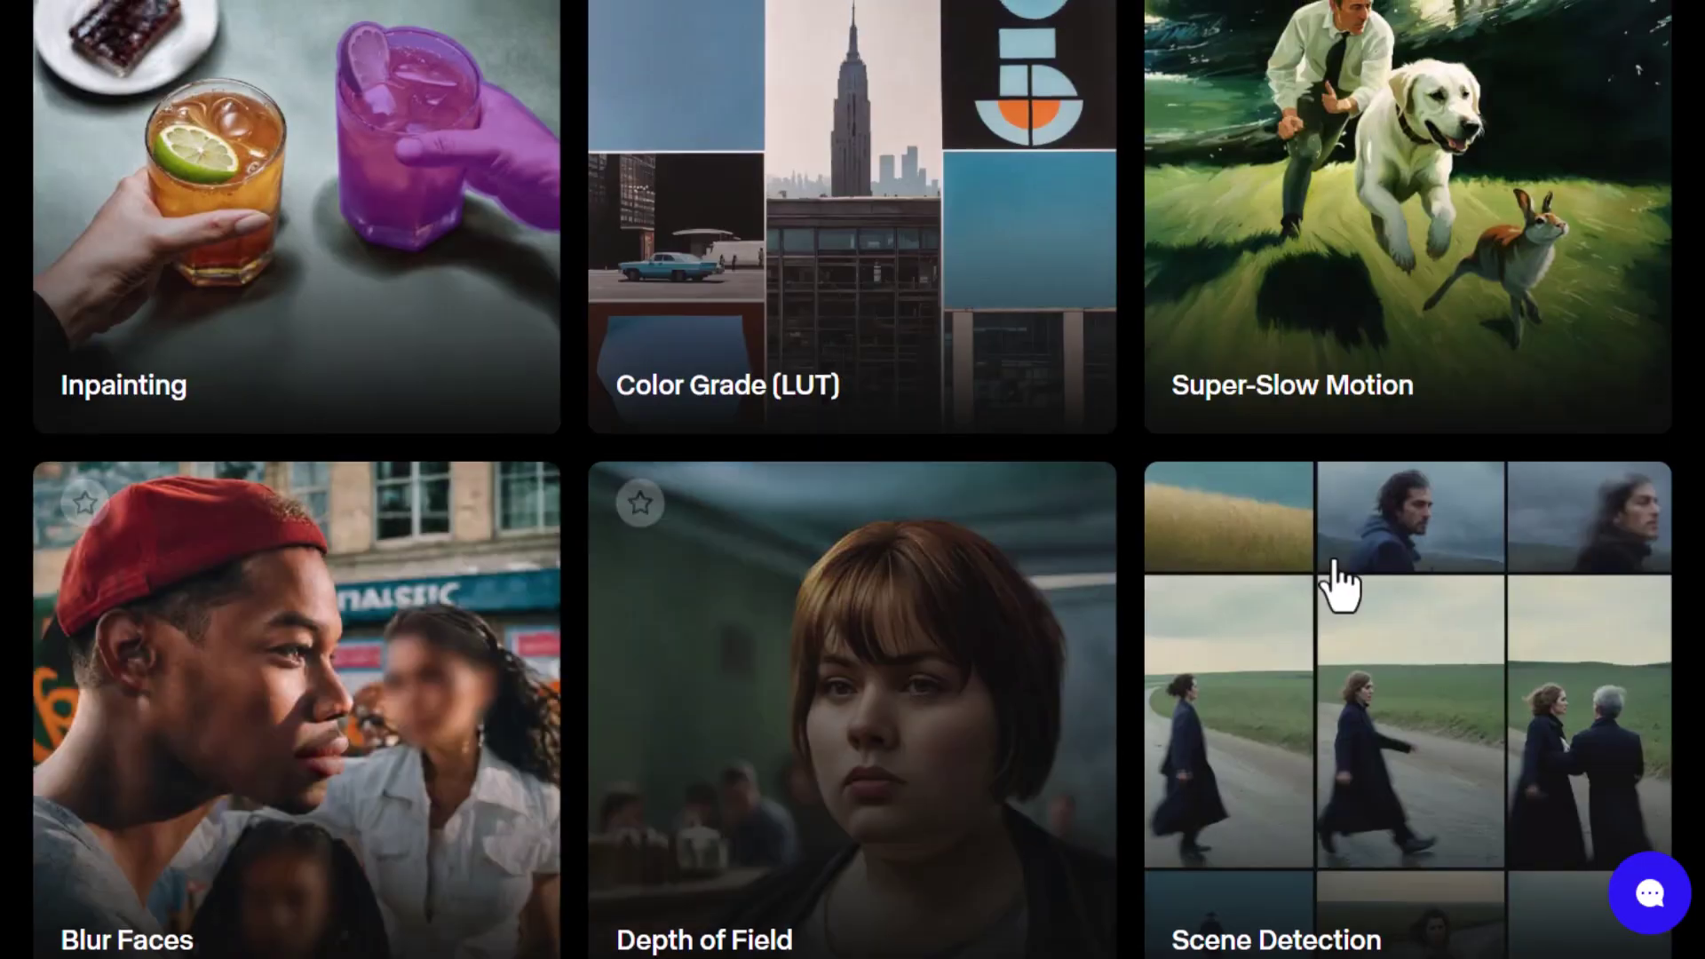
pyautogui.scroll(7, 1241, 218)
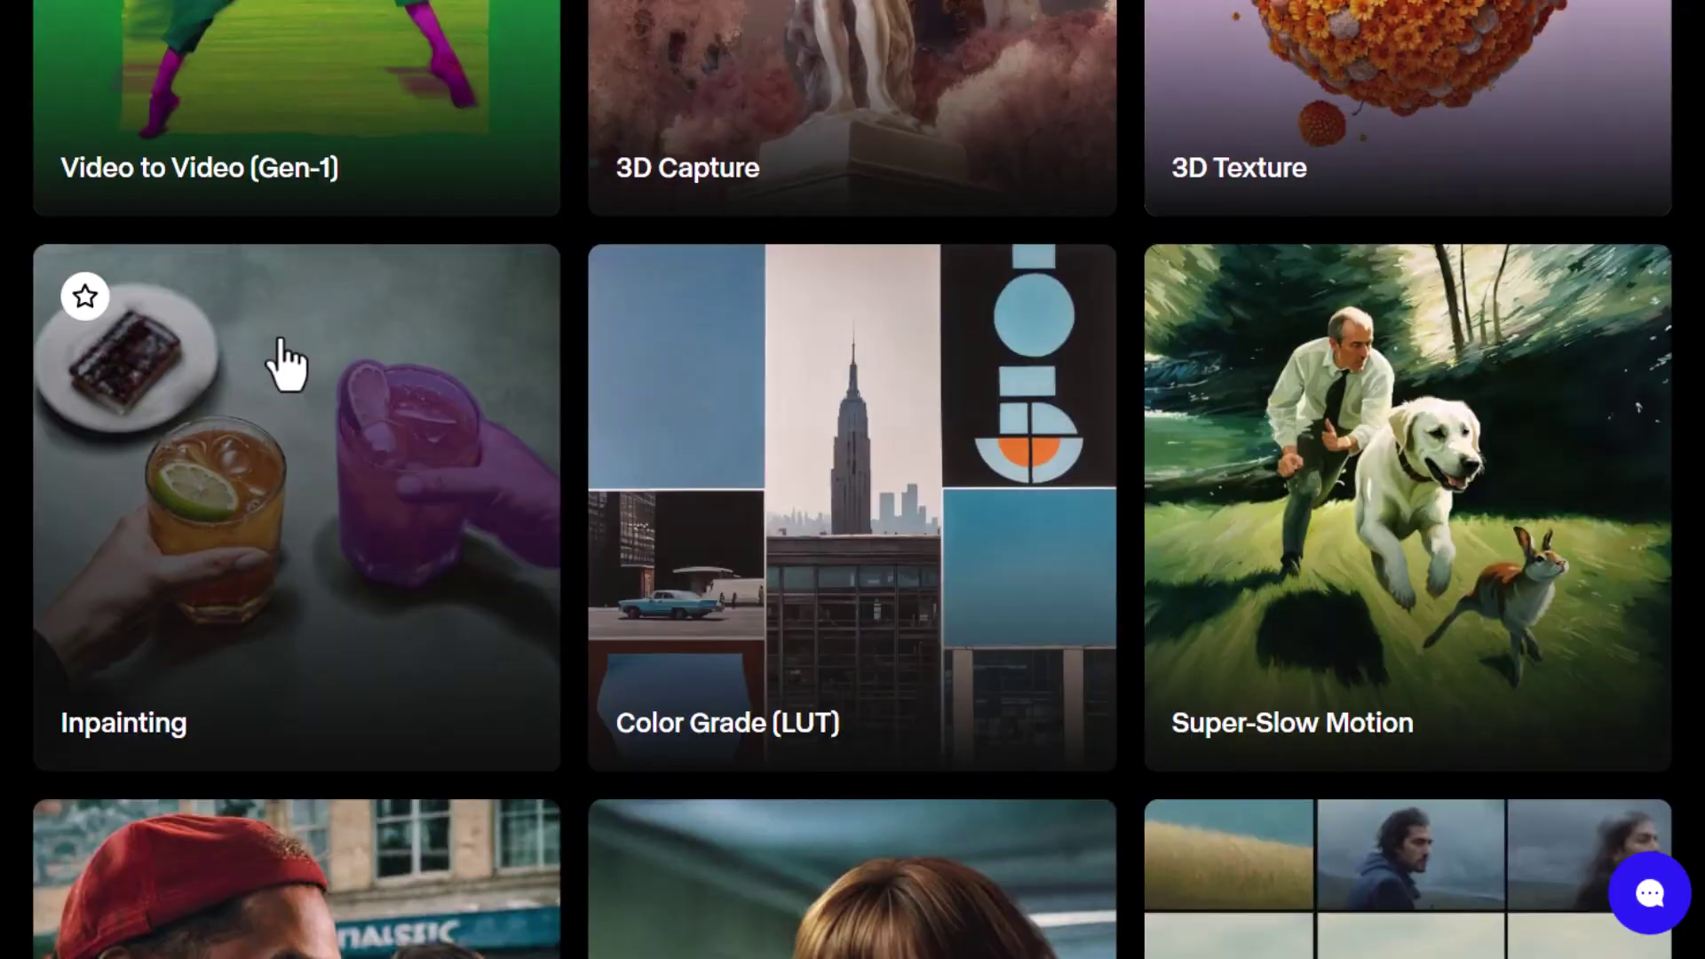
pyautogui.scroll(15, 1329, 240)
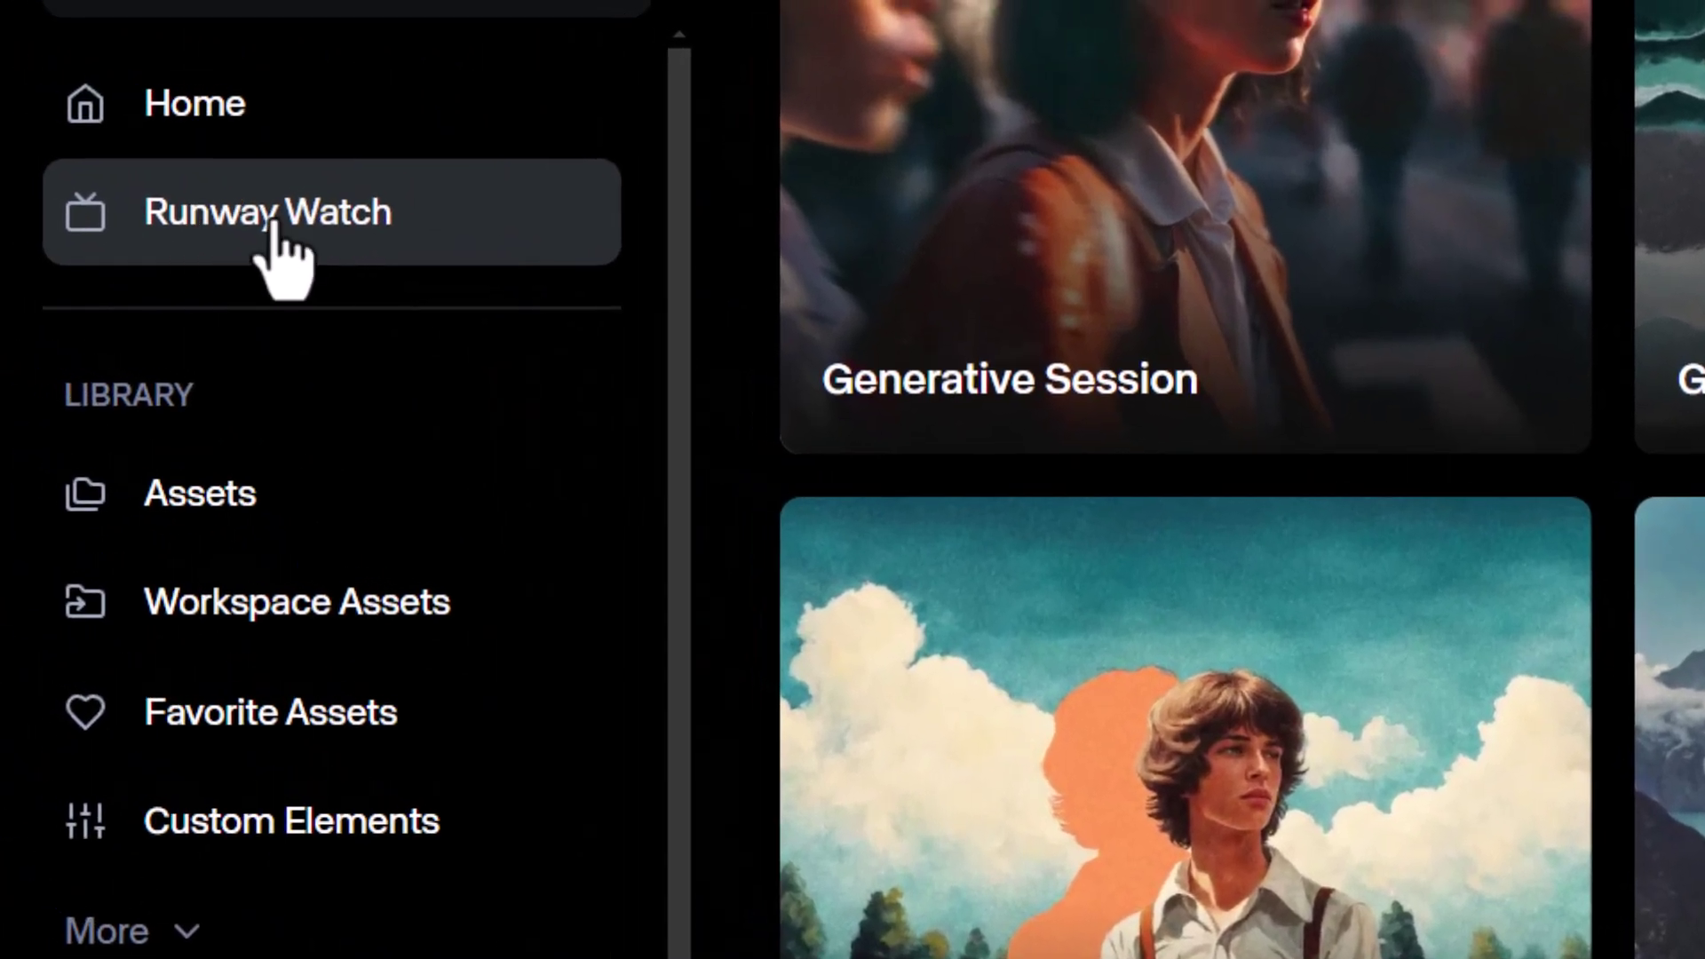
# Browse Runway Watch channels such as AI Film Festival 2024 Winners and GEN:48.
pyautogui.click(267, 206)
pyautogui.scroll(-3, 1499, 842)
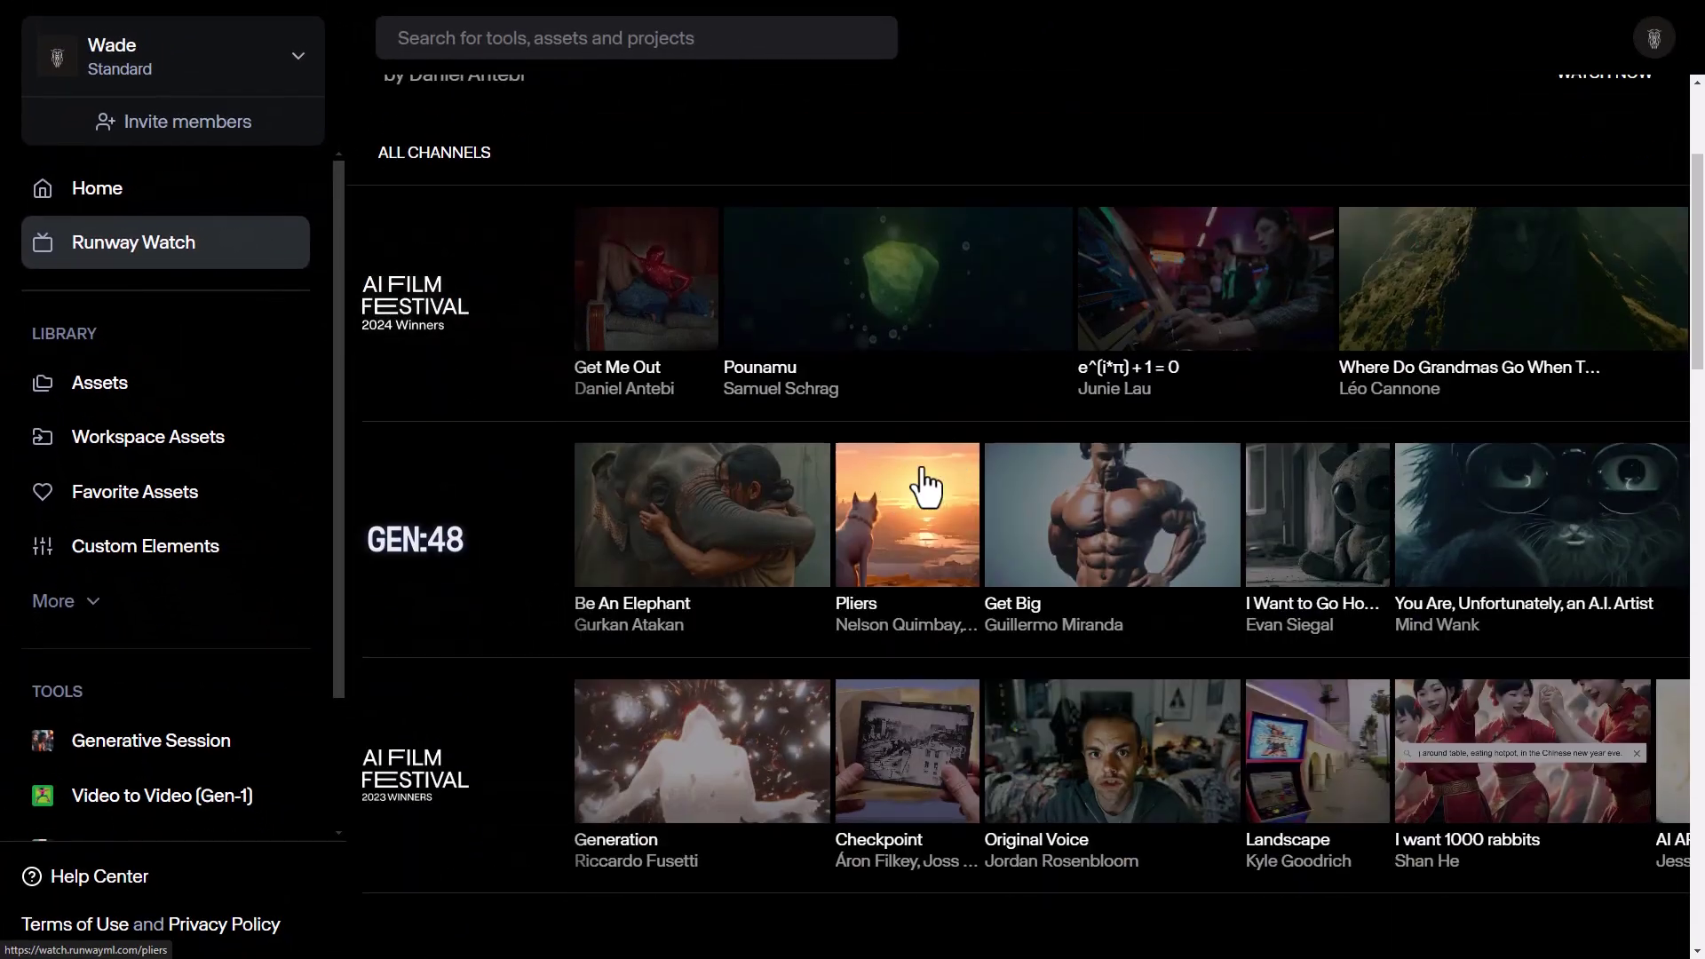
pyautogui.scroll(-3, 845, 715)
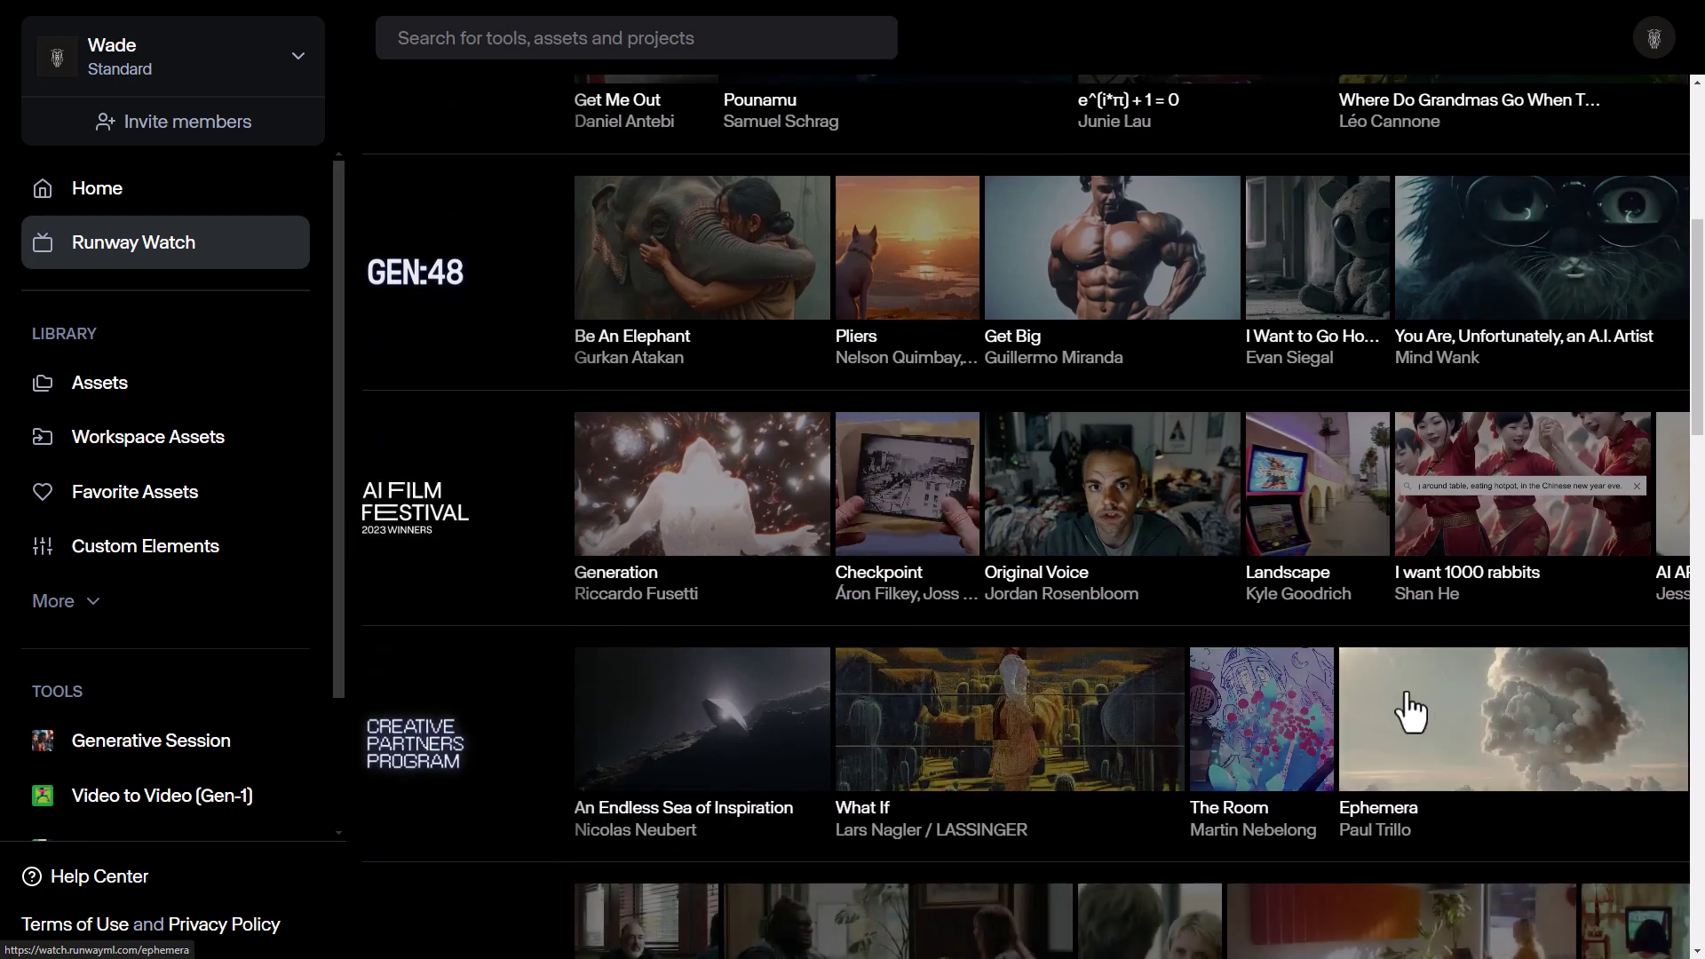
pyautogui.scroll(6, 702, 702)
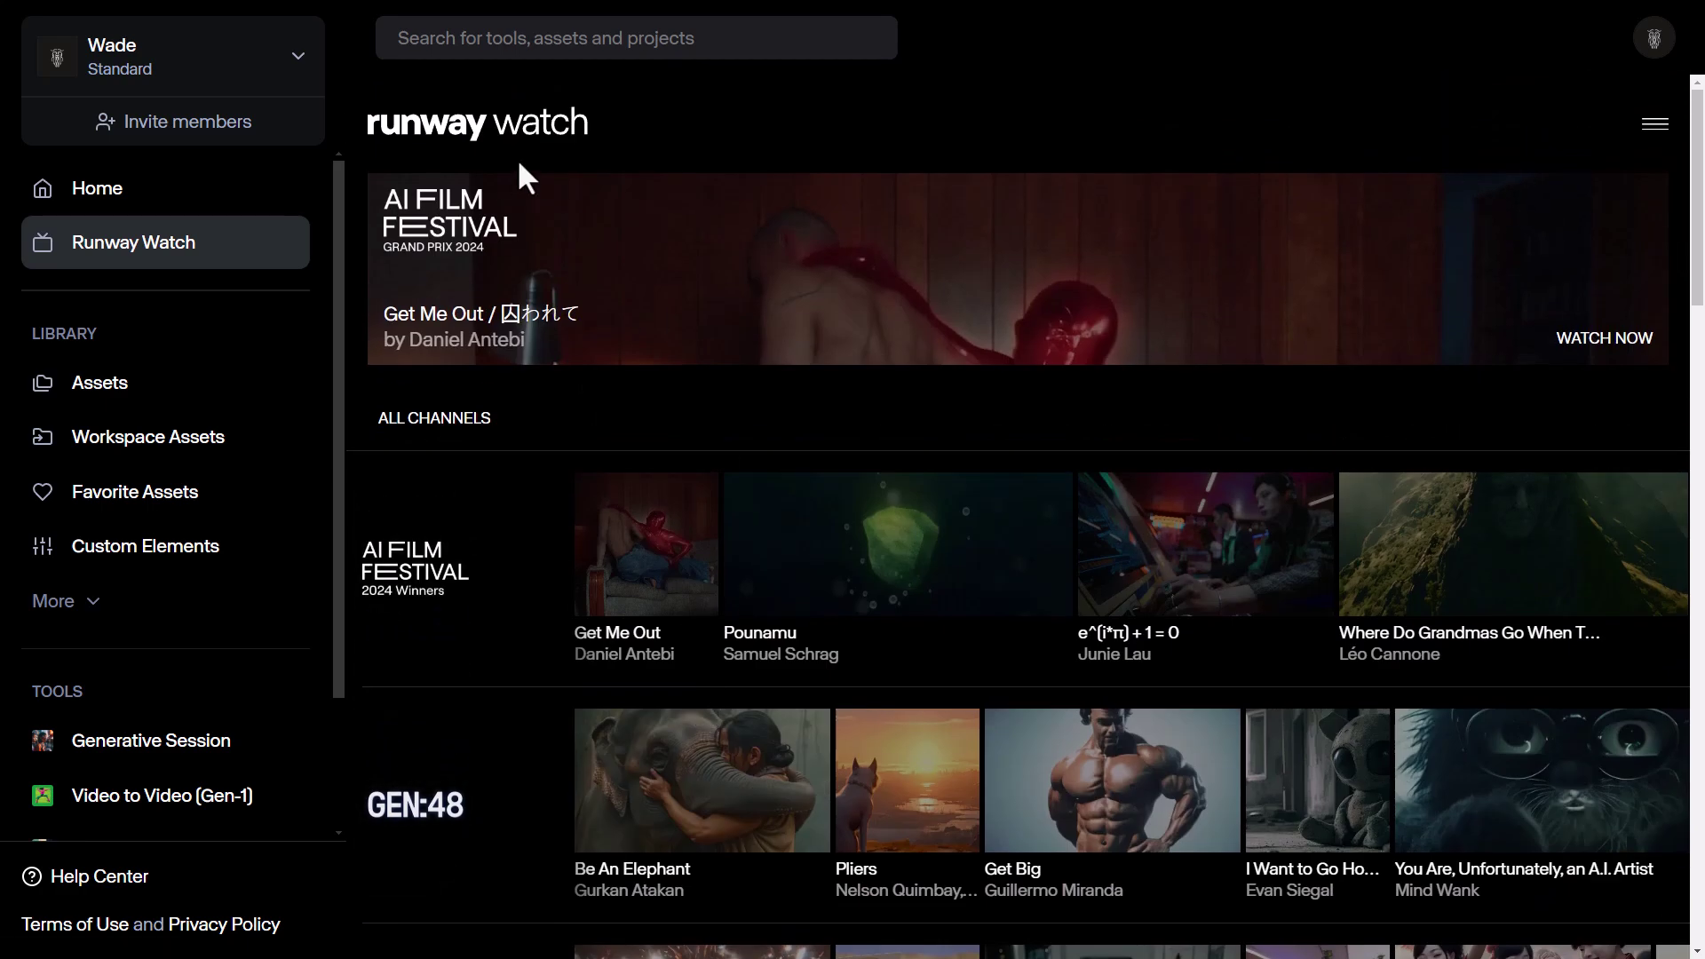